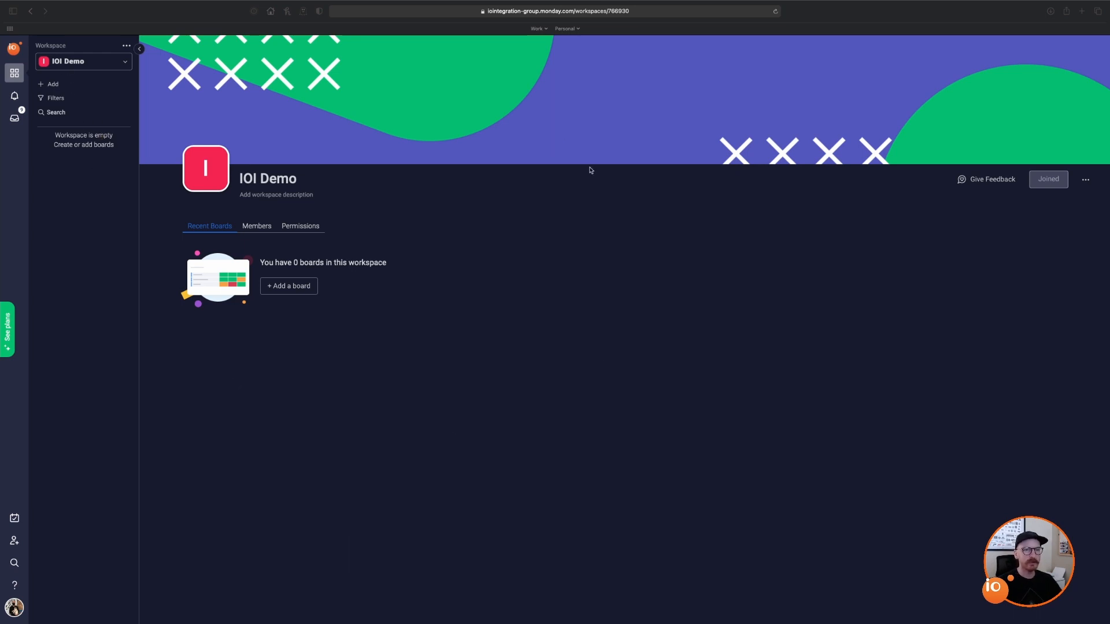
Step: Open the IOI Demo workspace's Add menu to show New Board, New Dashboard and template options
click(101, 62)
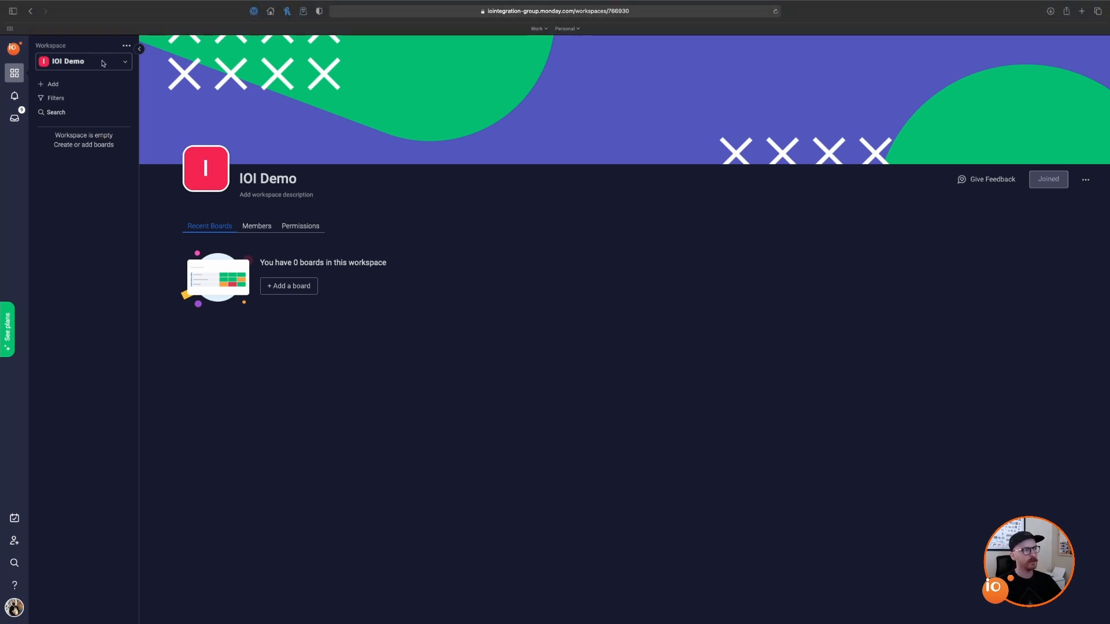
click(109, 62)
click(111, 62)
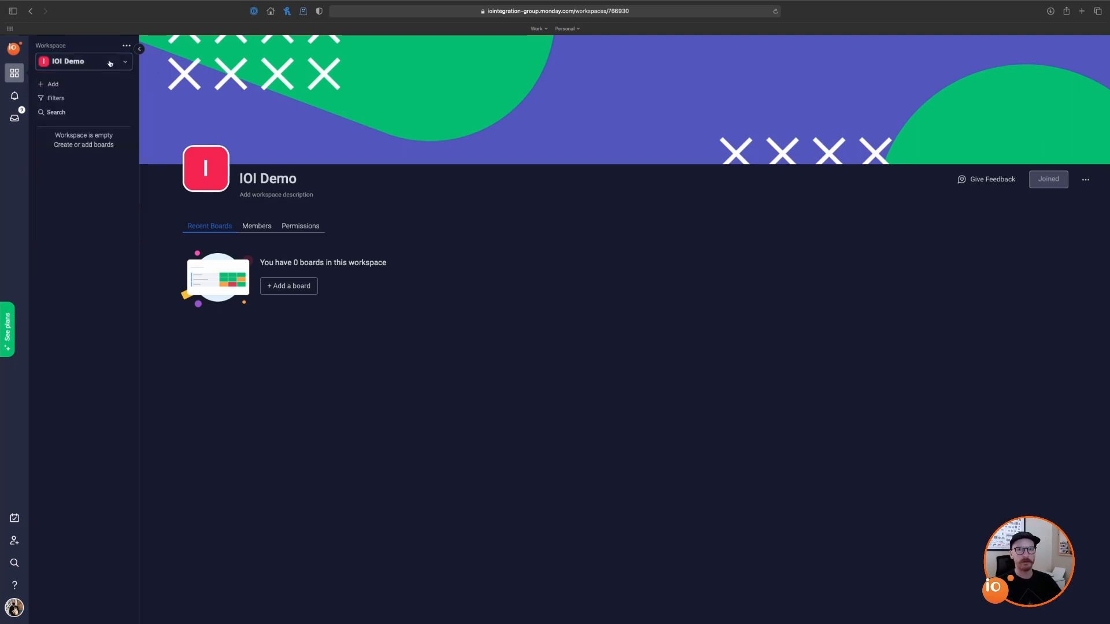
click(56, 87)
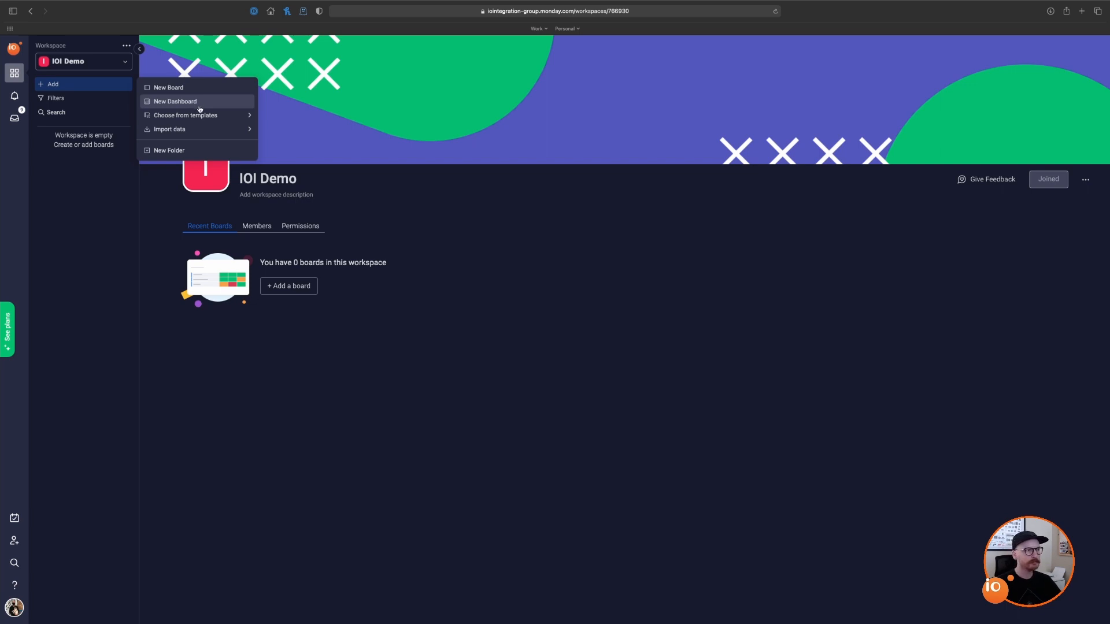
Step: Search the template gallery for 'Crea' and create a board from the Creative Requests template
mouse_move(200, 117)
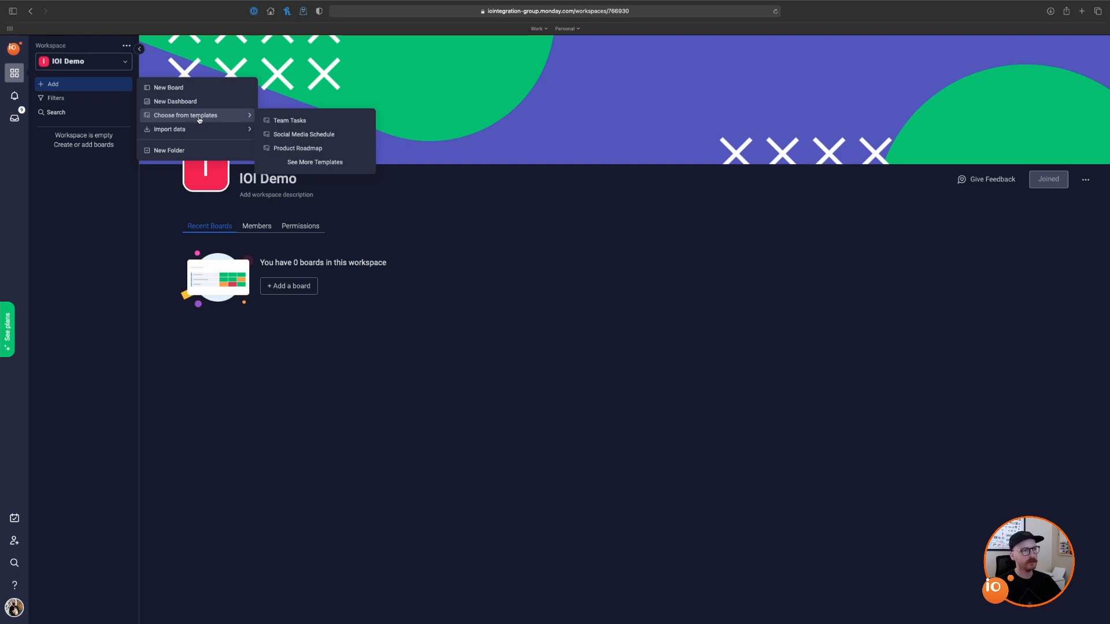
click(331, 164)
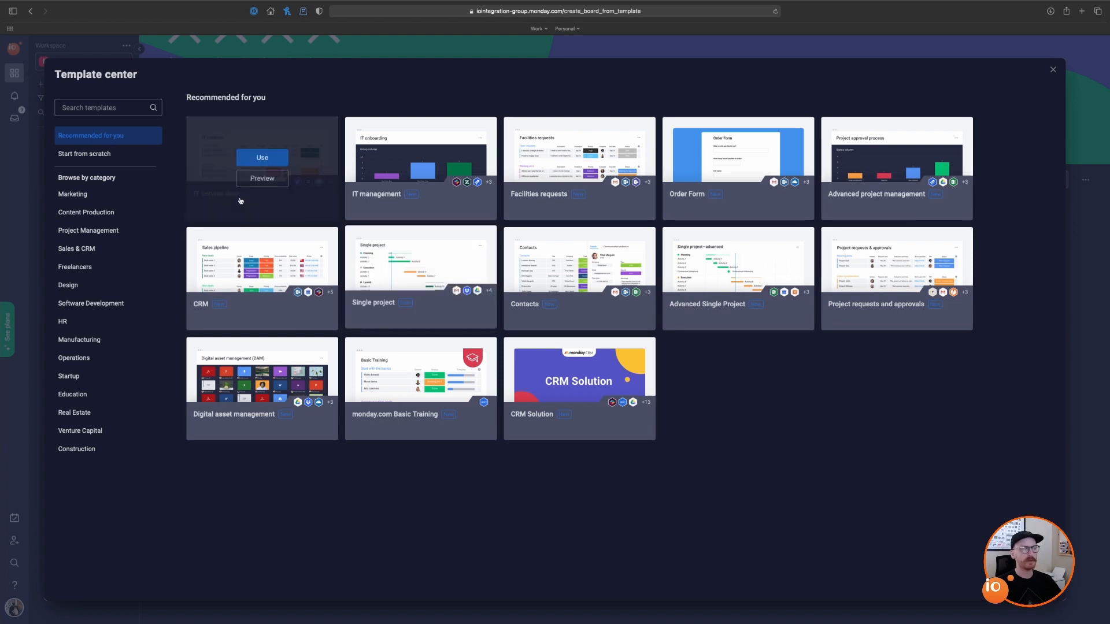
click(104, 108)
text(Crea)
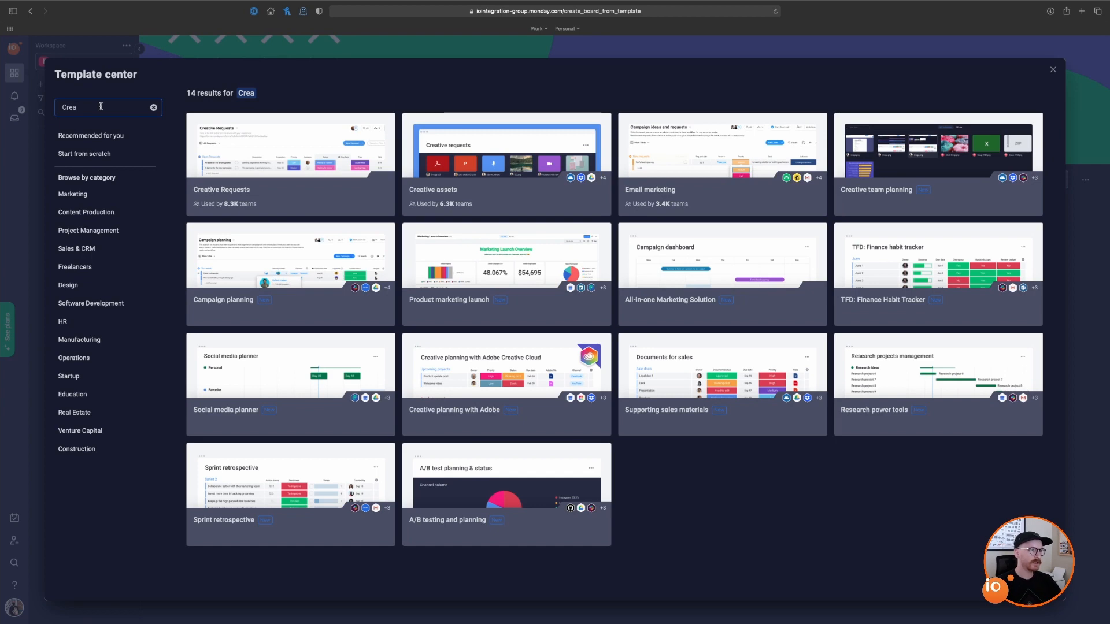
click(294, 144)
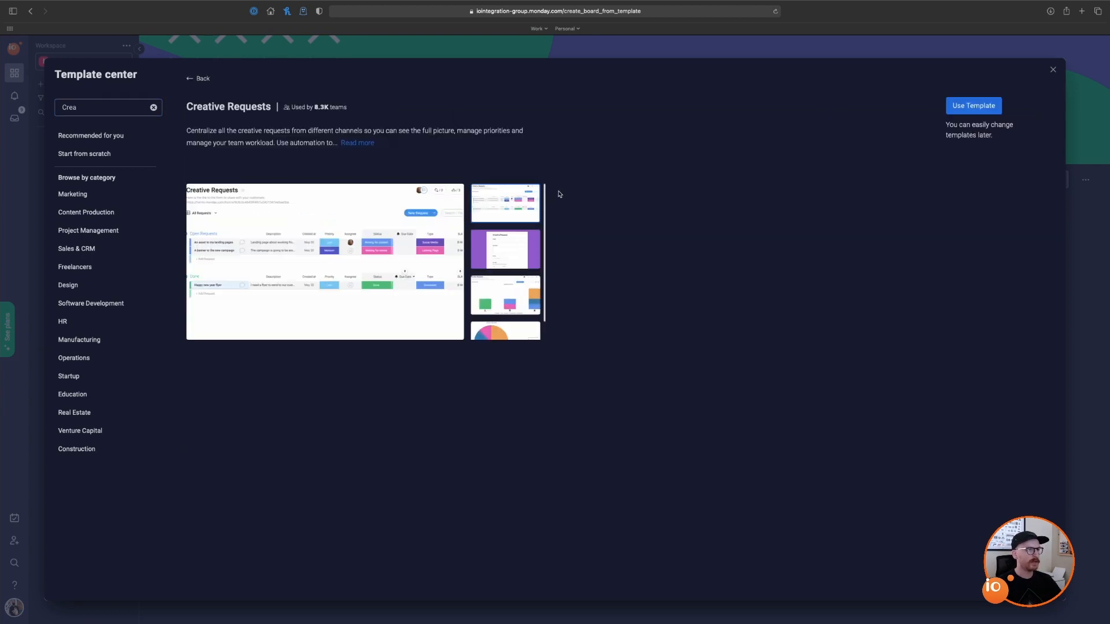
click(983, 109)
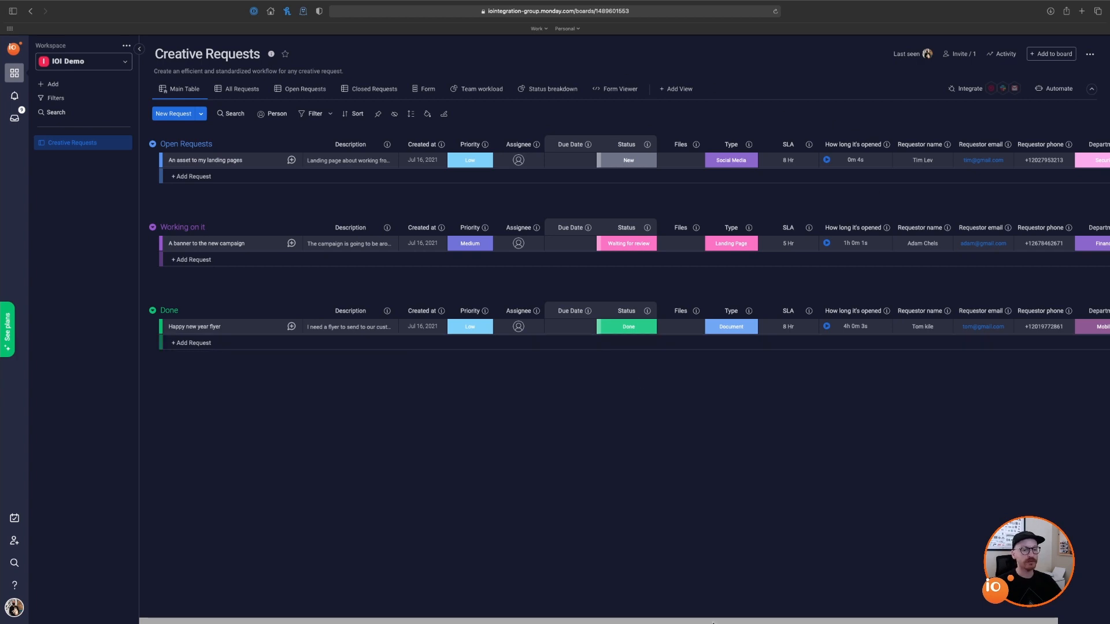
drag(711, 619, 684, 622)
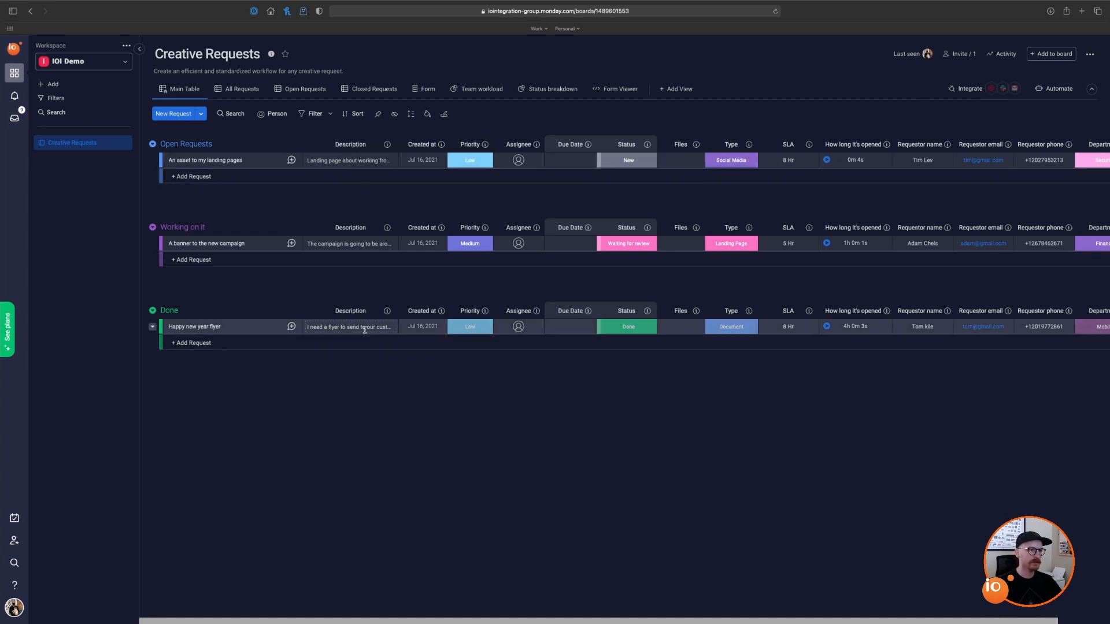
click(394, 145)
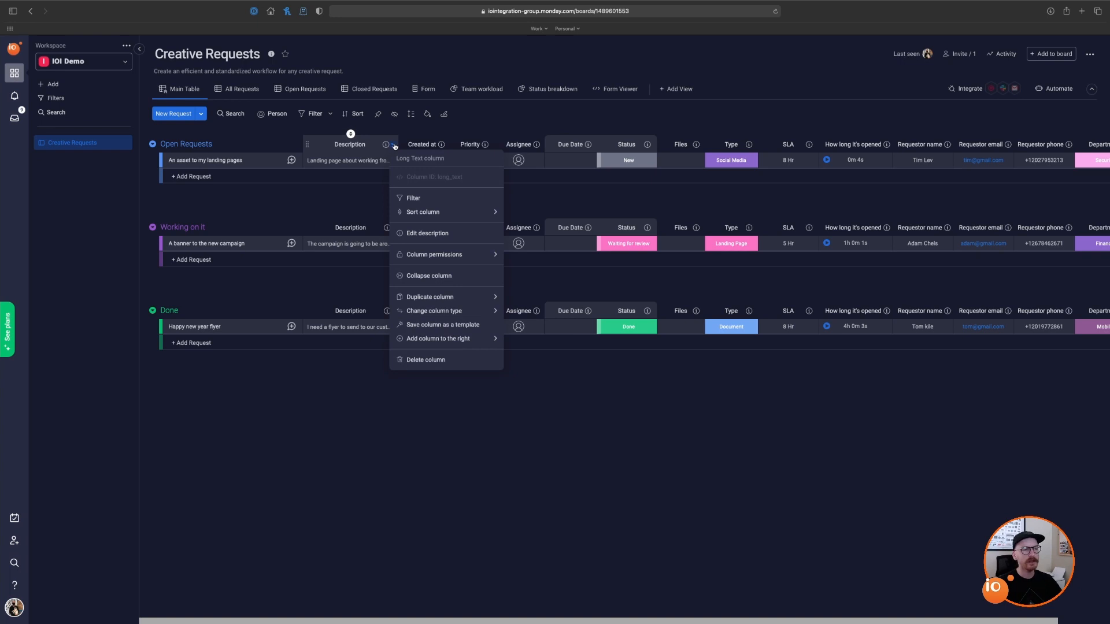
click(393, 144)
click(354, 163)
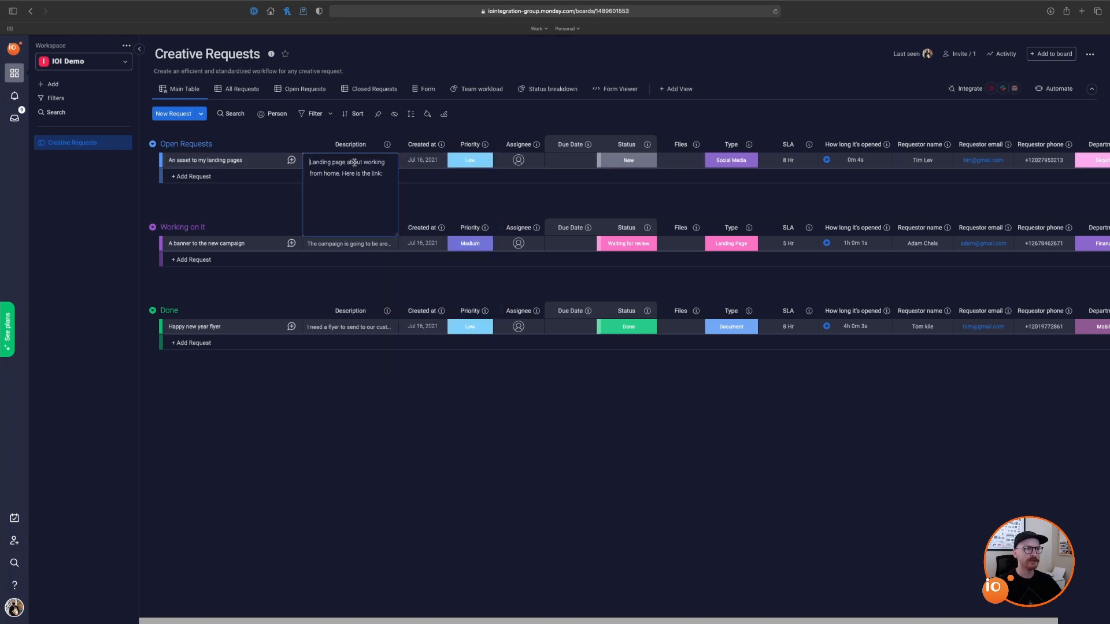
click(243, 206)
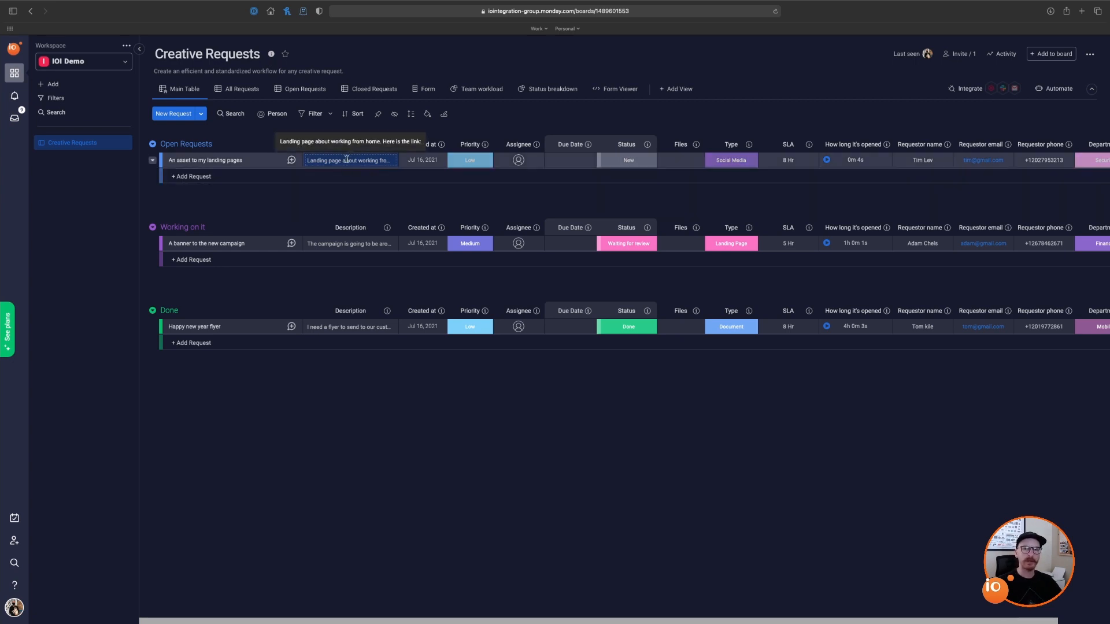
click(441, 146)
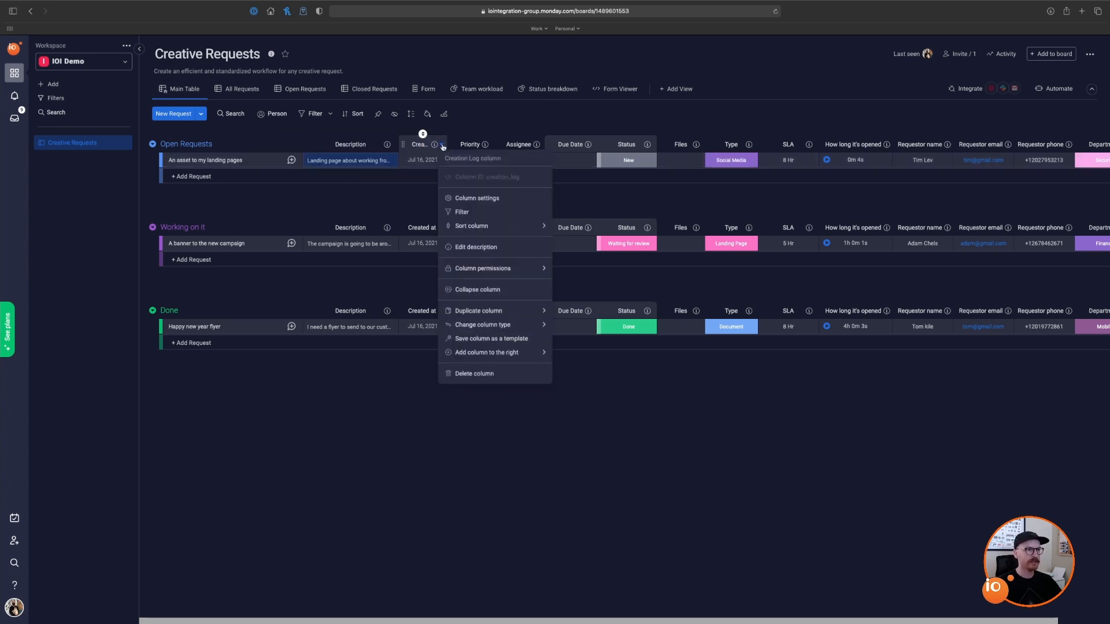
click(441, 146)
mouse_move(429, 160)
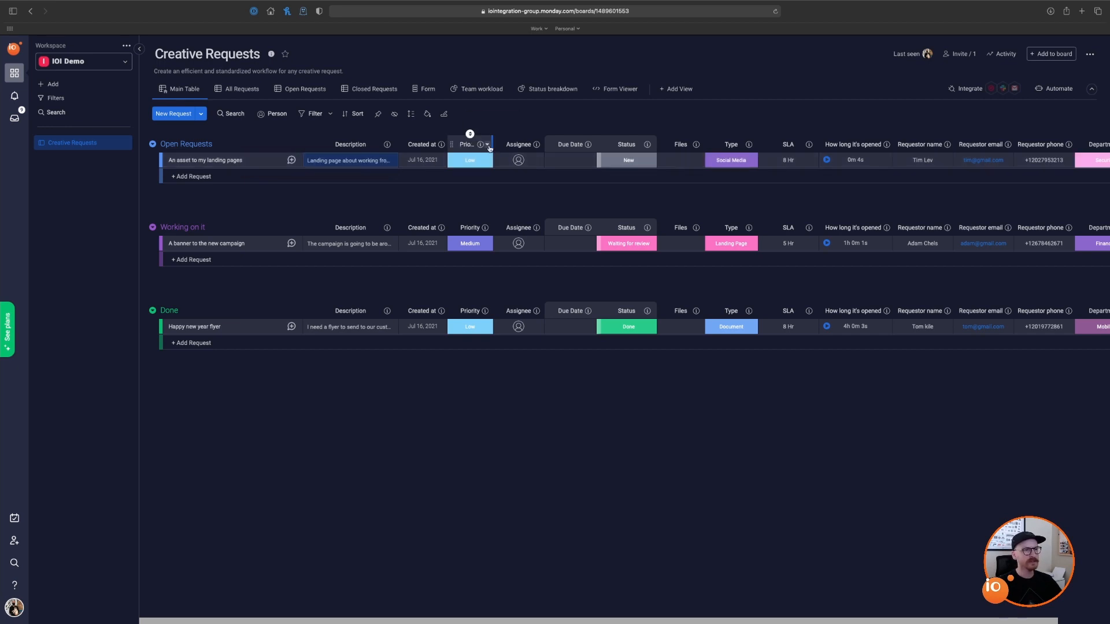
Step: Assign a team member to the first request, leaving its priority at Low
click(488, 146)
click(488, 146)
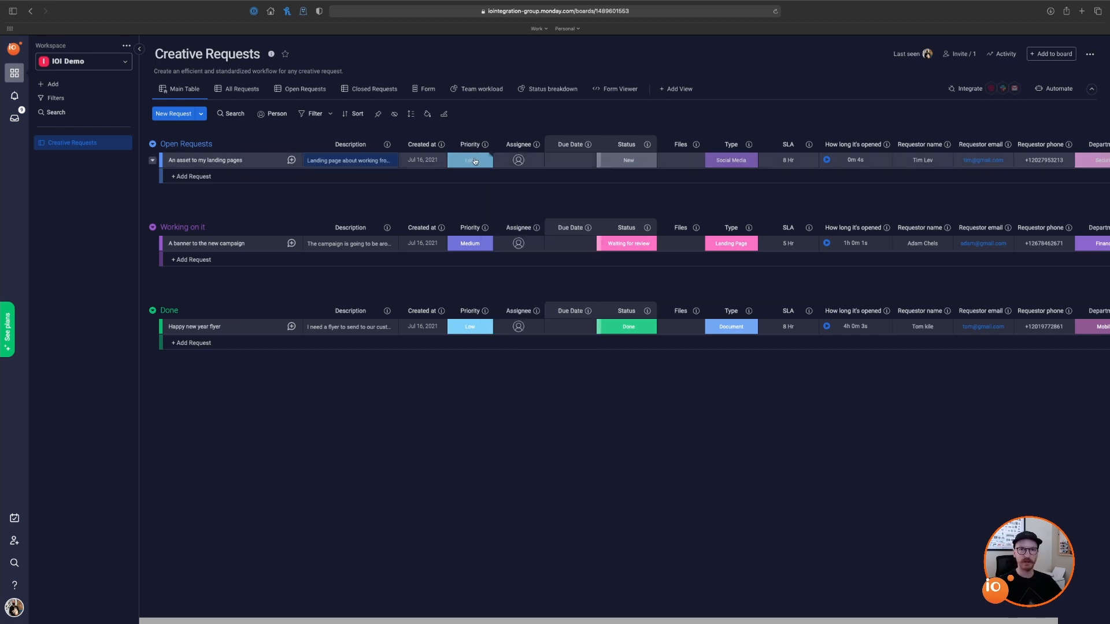
click(473, 161)
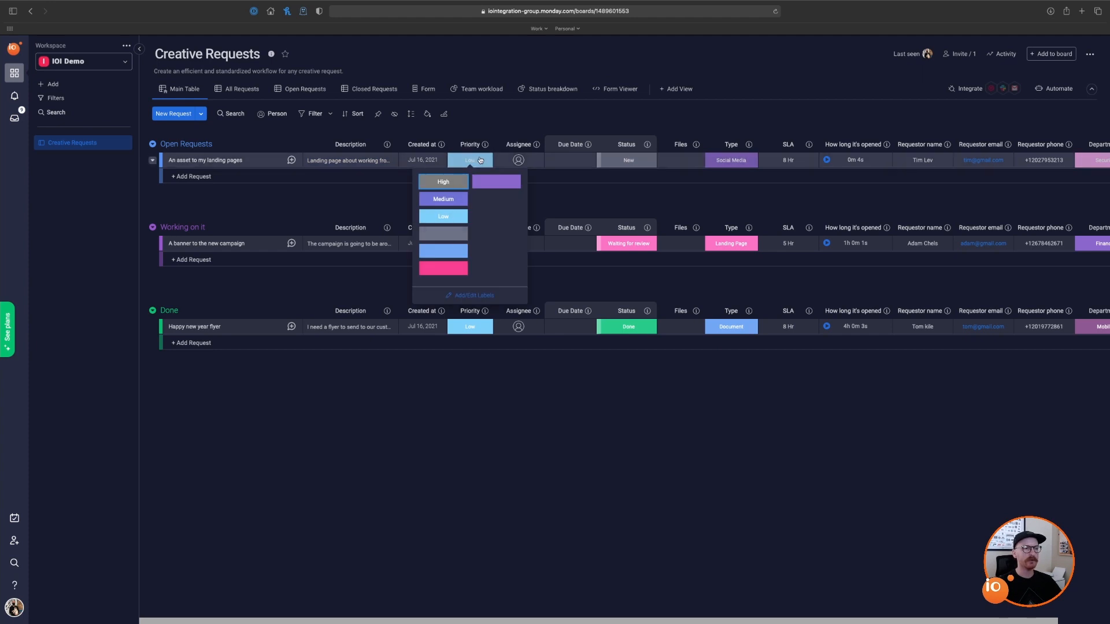
click(522, 138)
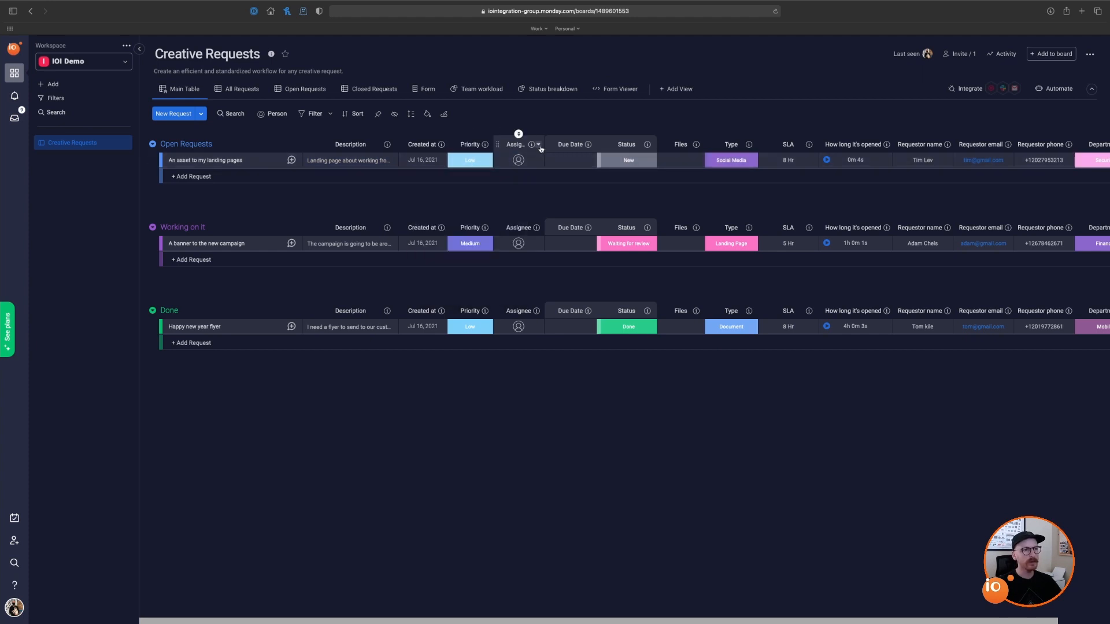
click(538, 145)
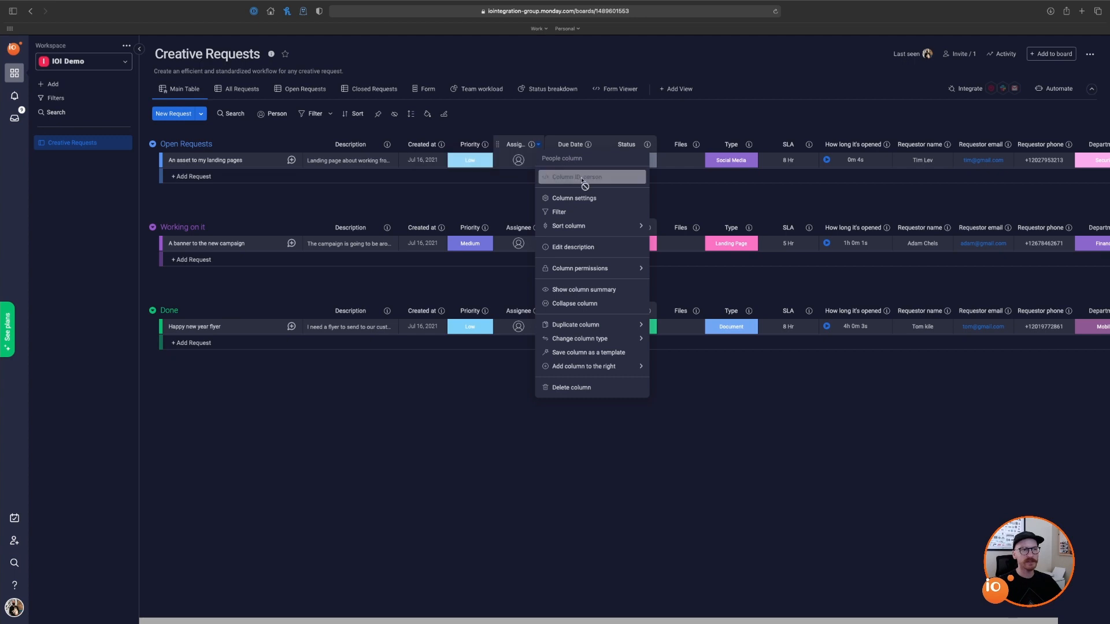
click(518, 161)
click(538, 203)
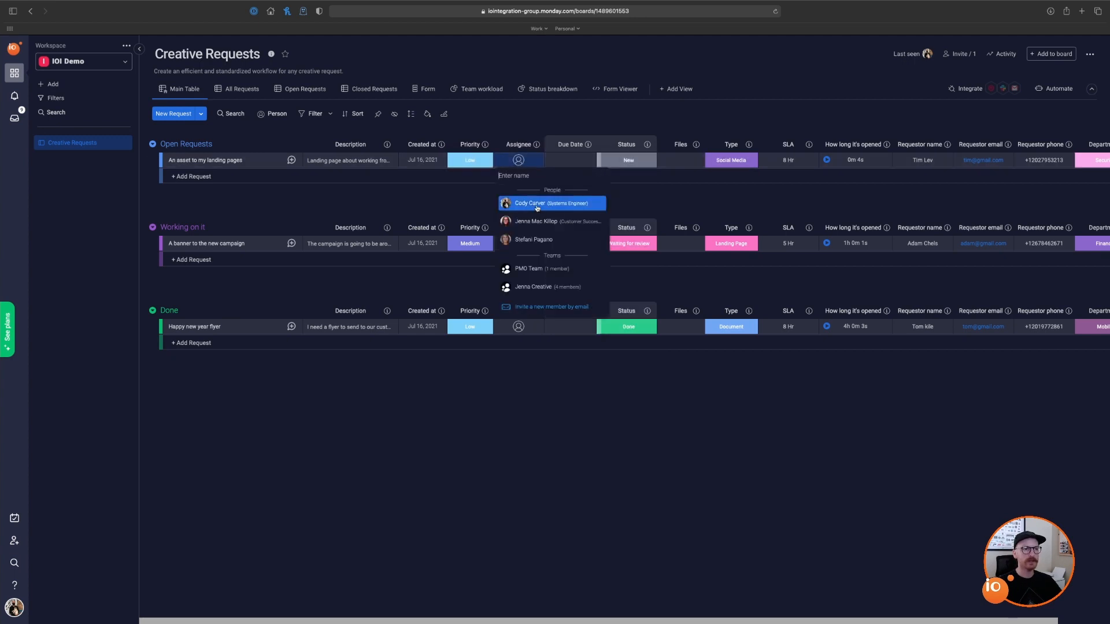
key(Escape)
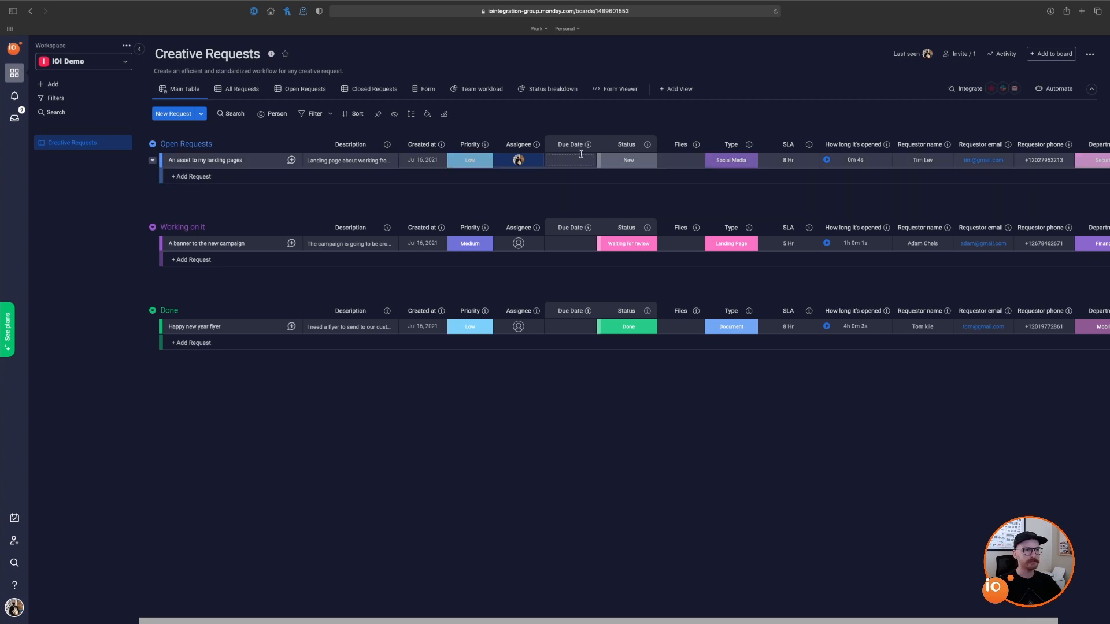
Step: Change the first request's due date from Jul 16 to Jul 25
click(592, 145)
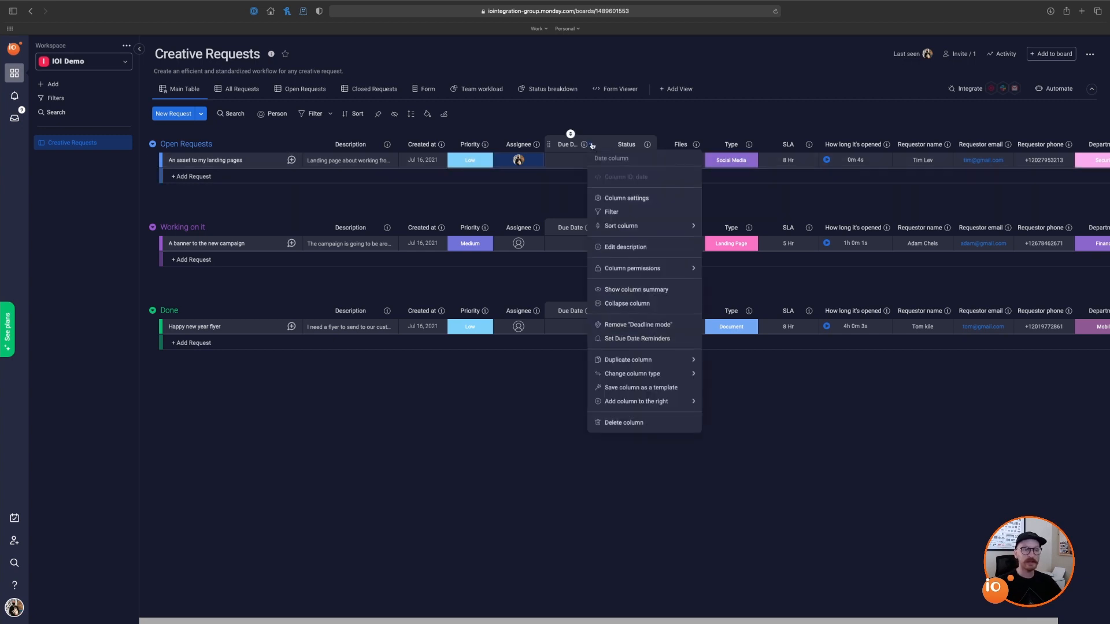
click(571, 161)
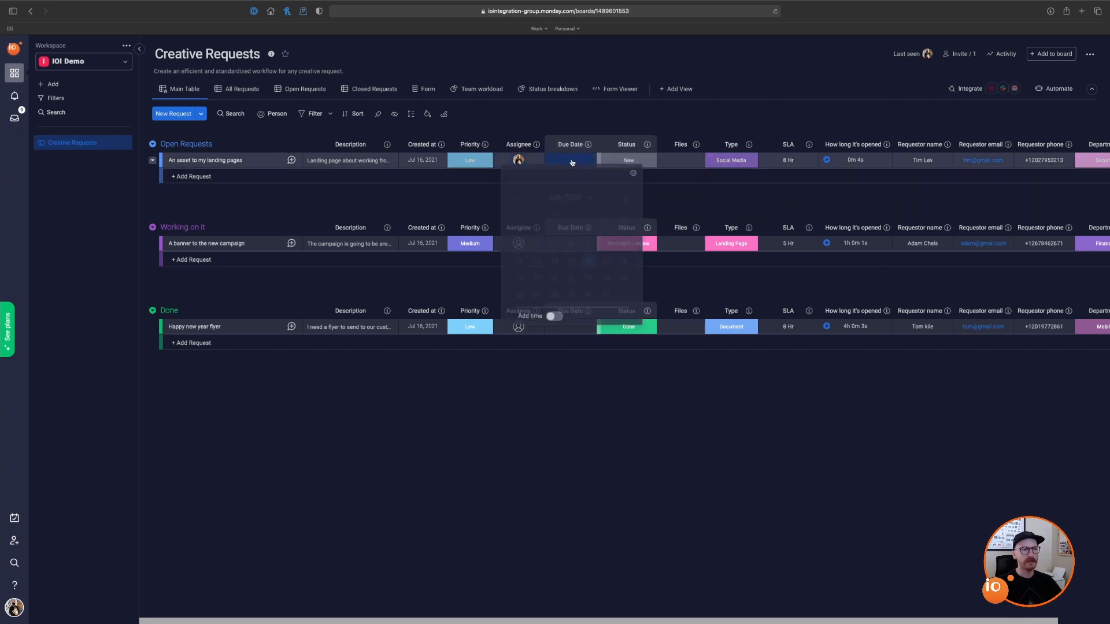
click(589, 263)
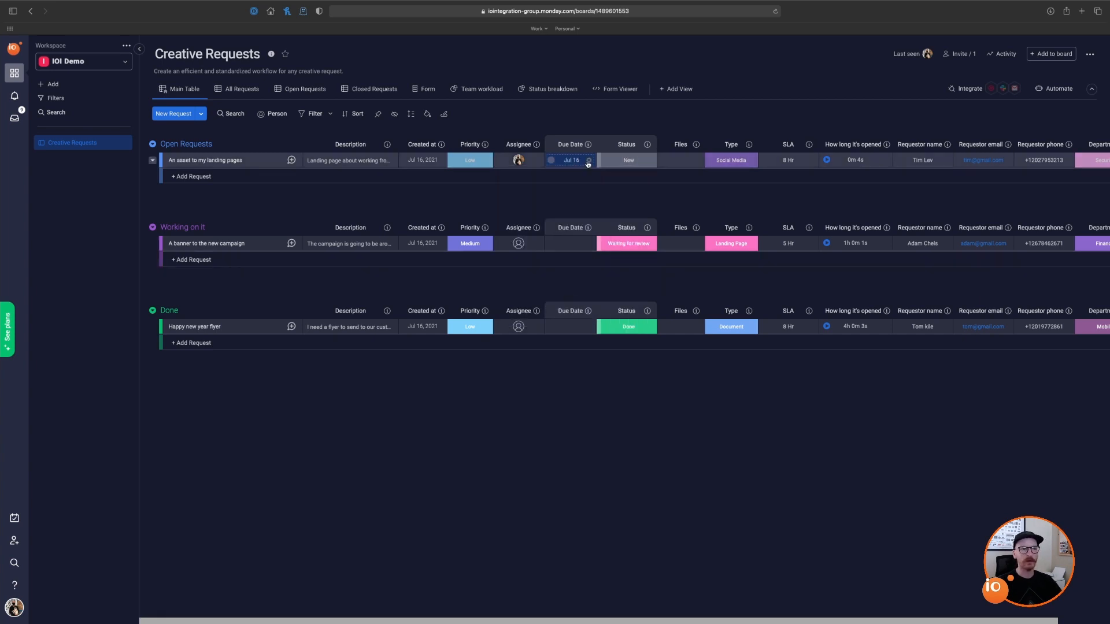
click(589, 161)
click(580, 162)
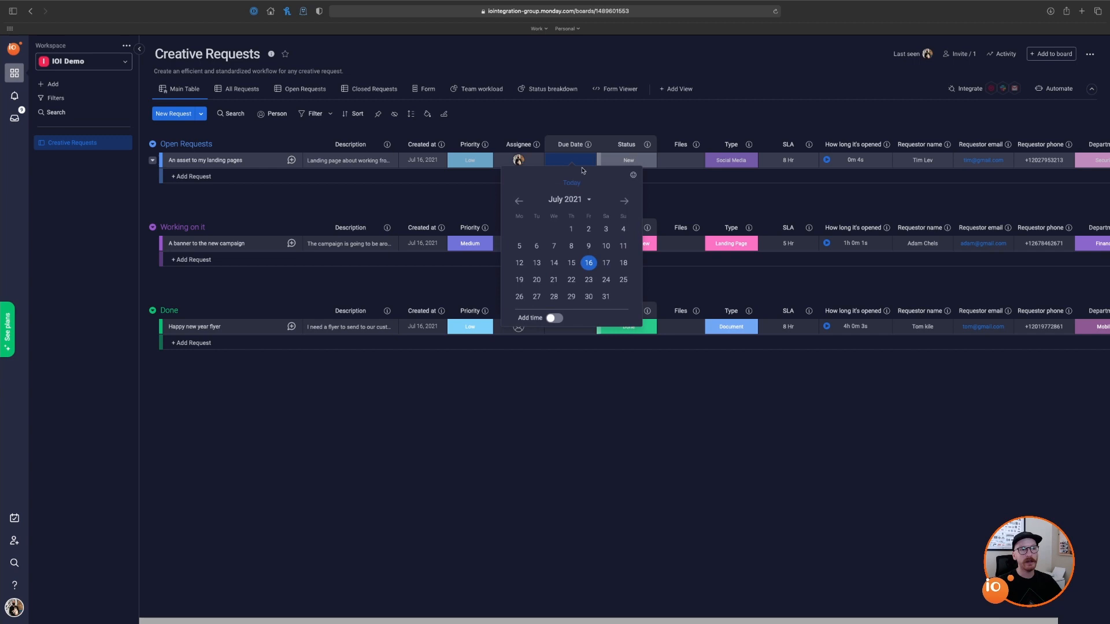
click(628, 280)
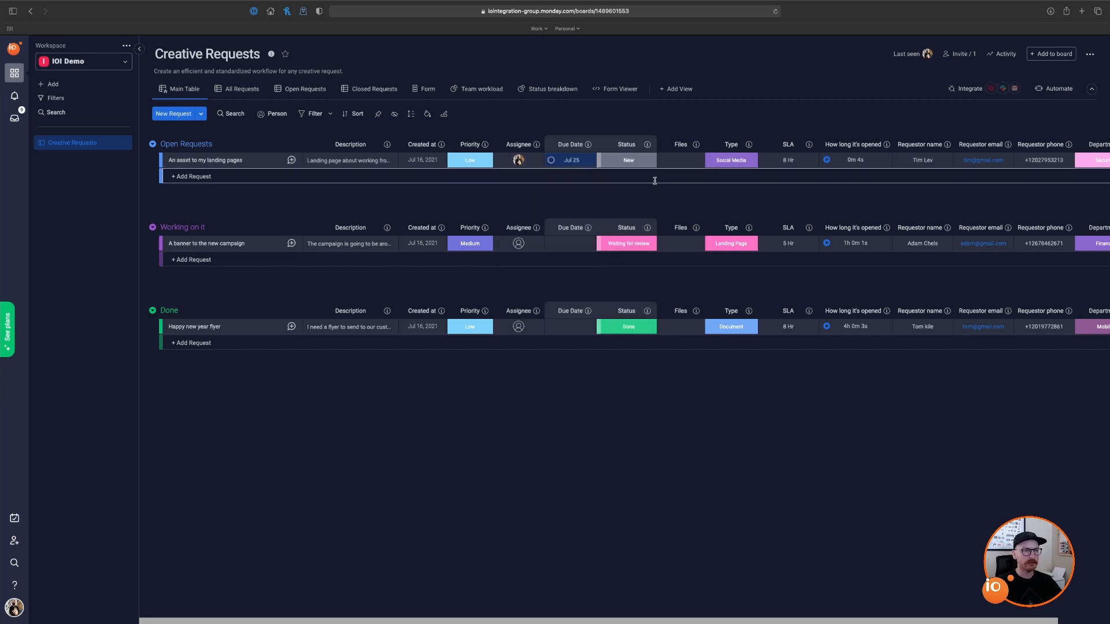
click(644, 161)
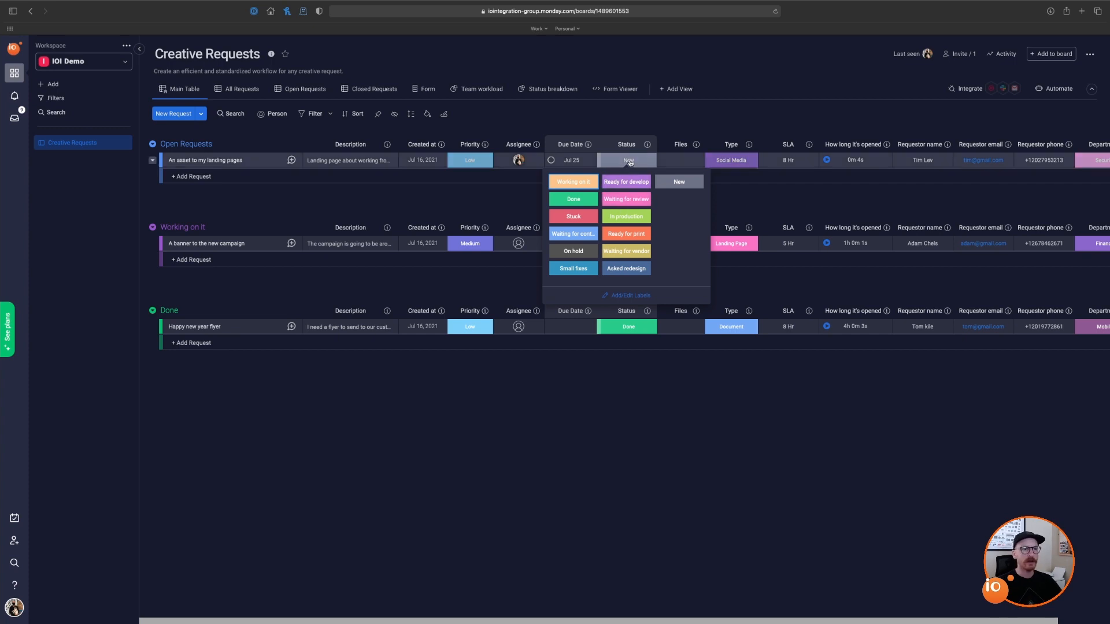
click(682, 384)
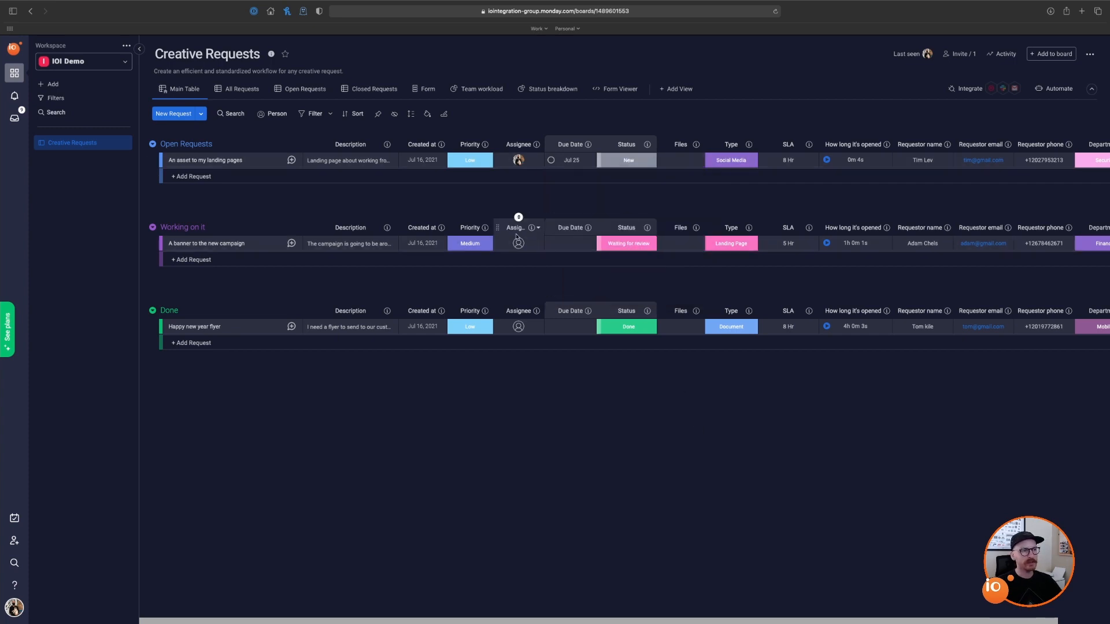
click(628, 246)
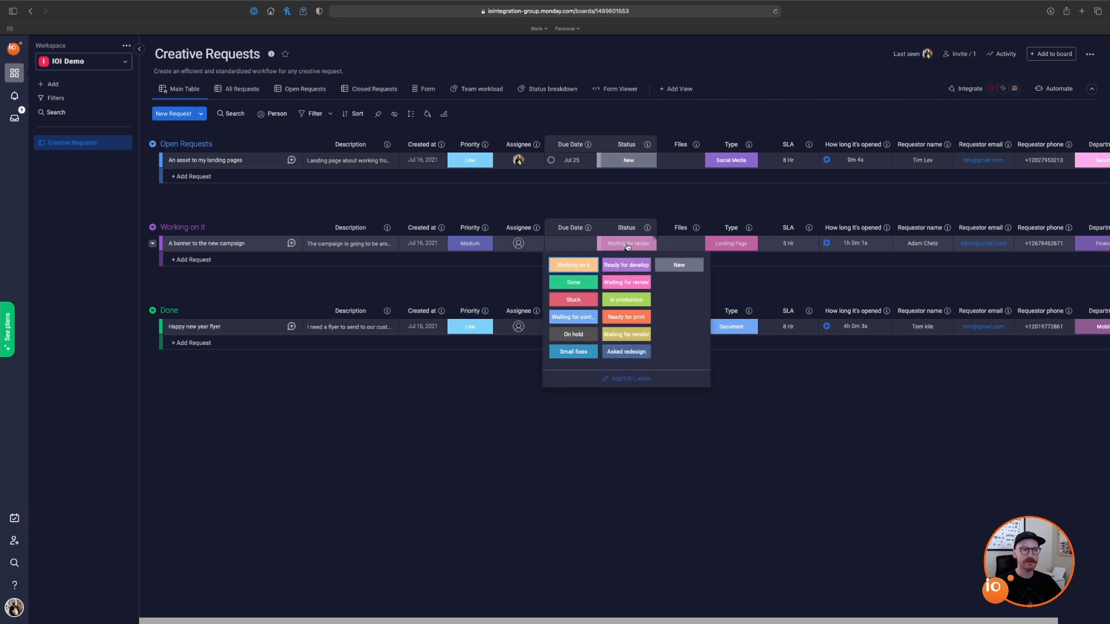
click(628, 245)
click(633, 330)
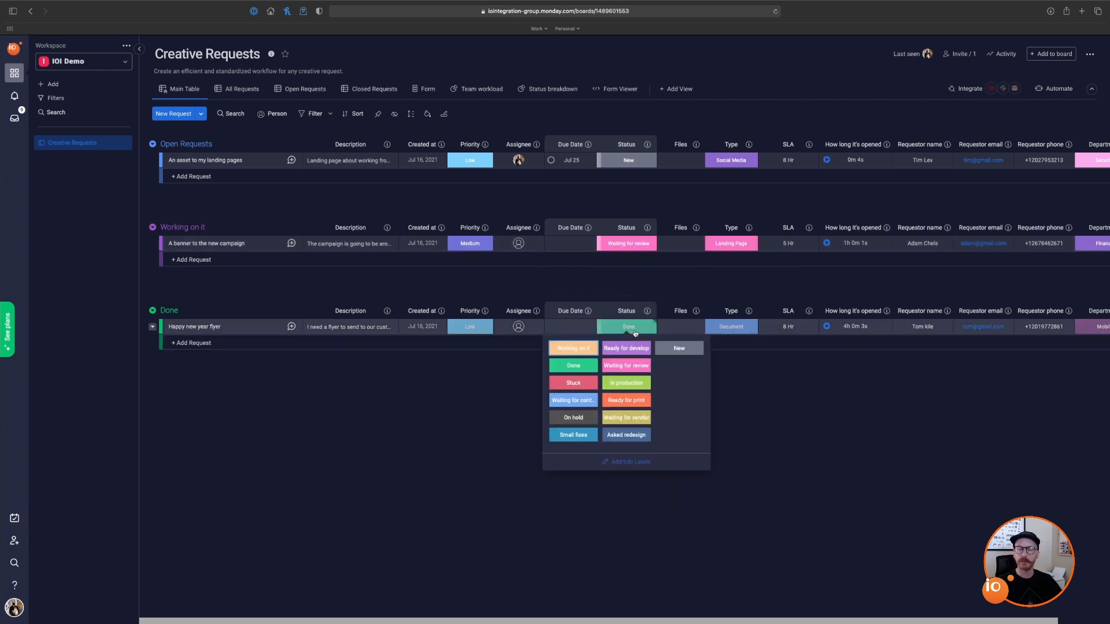
click(635, 332)
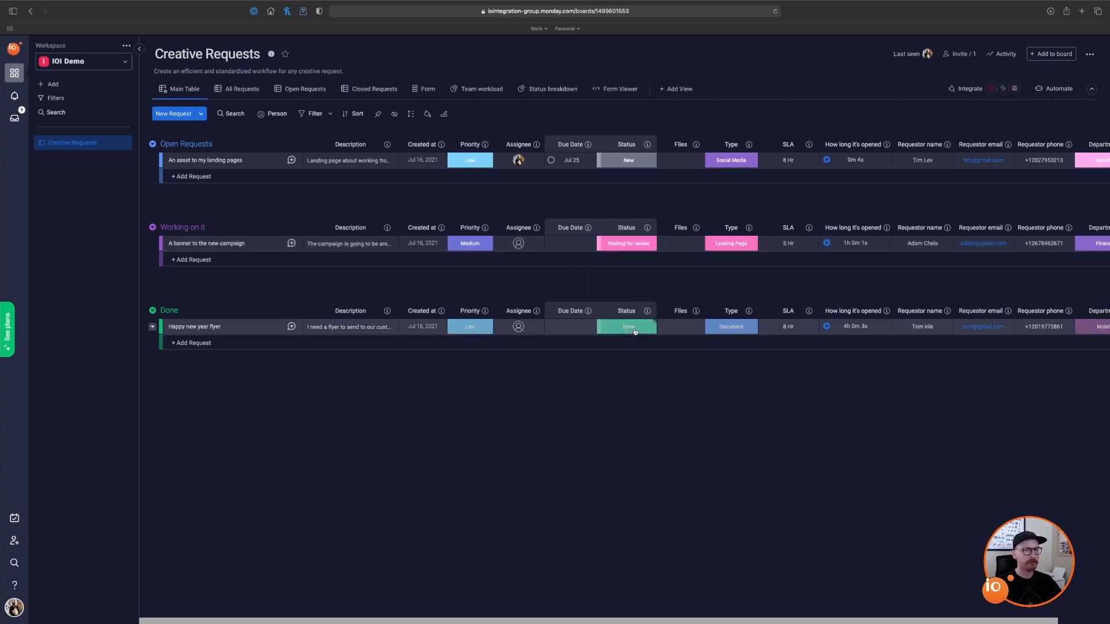
click(680, 161)
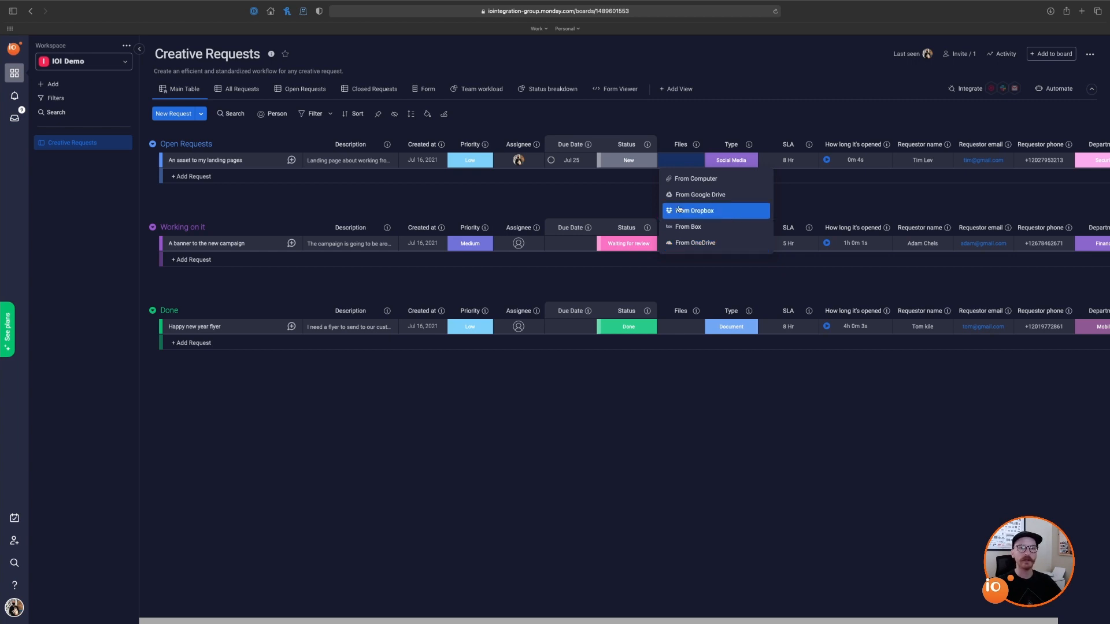
click(644, 195)
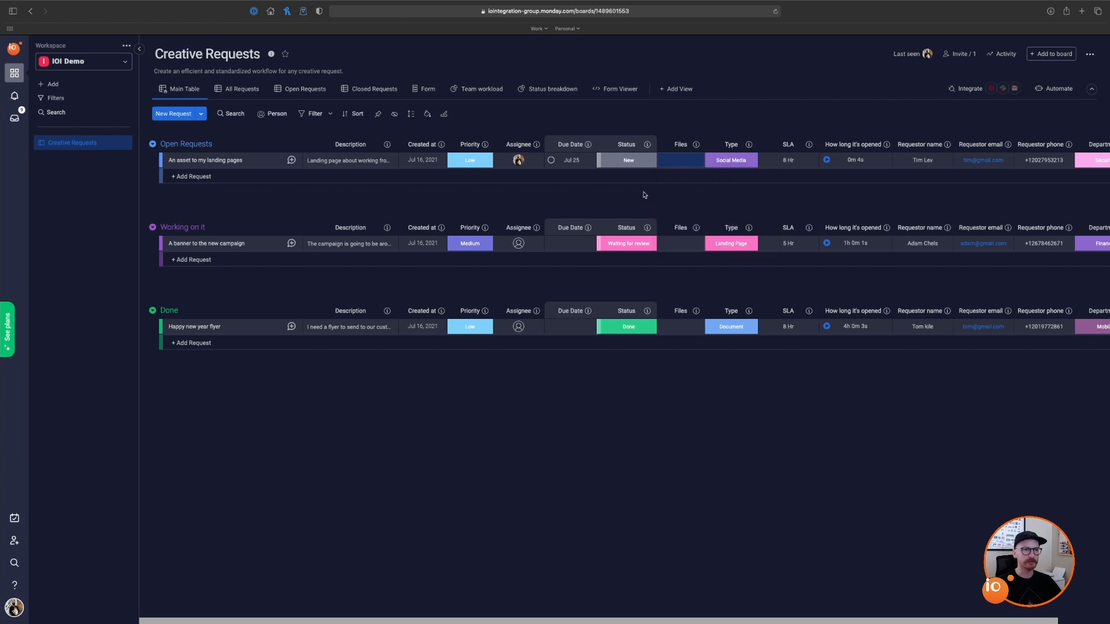
click(748, 162)
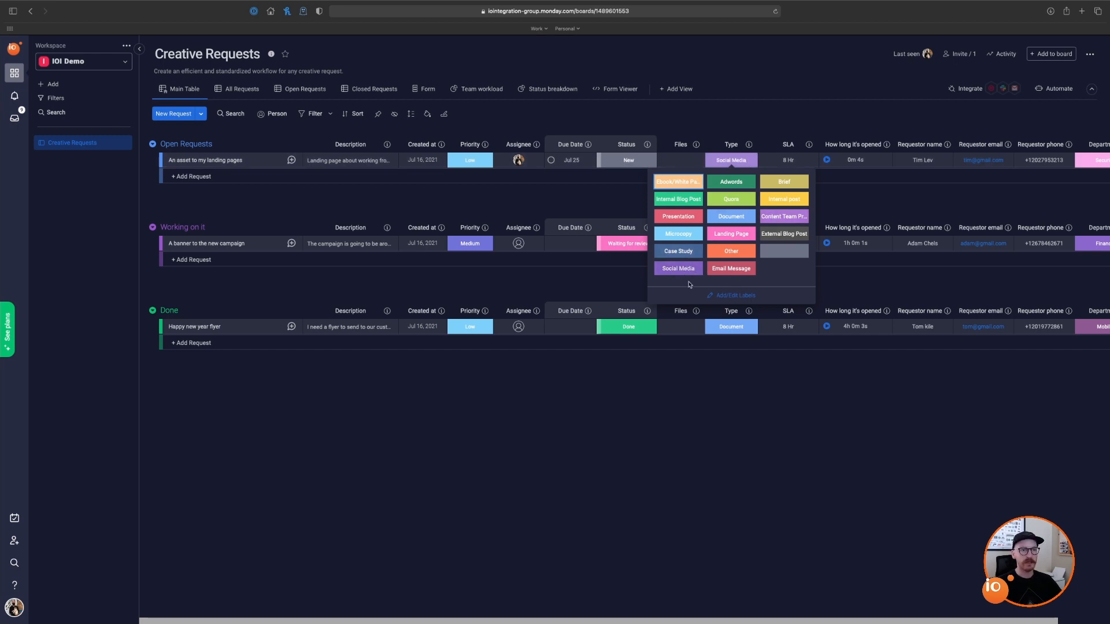
click(674, 271)
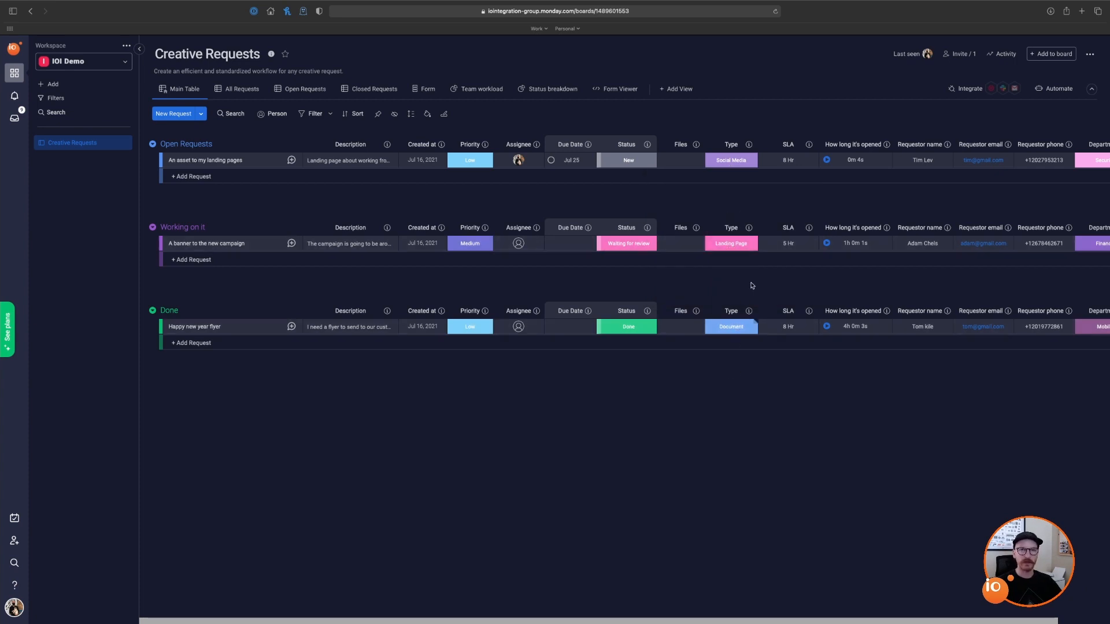
click(751, 330)
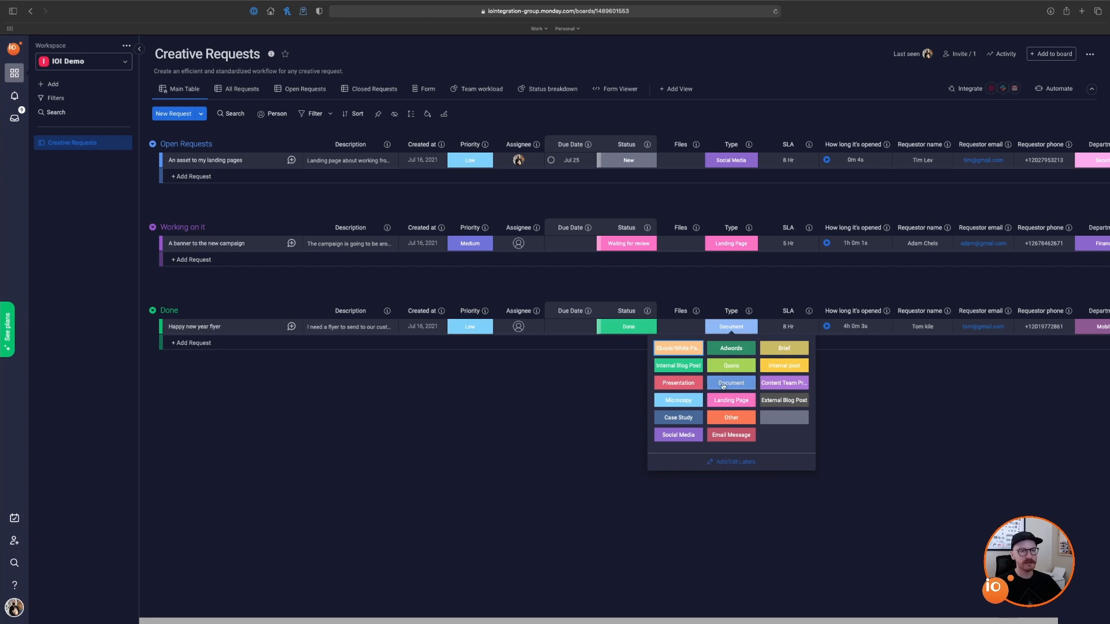
click(873, 407)
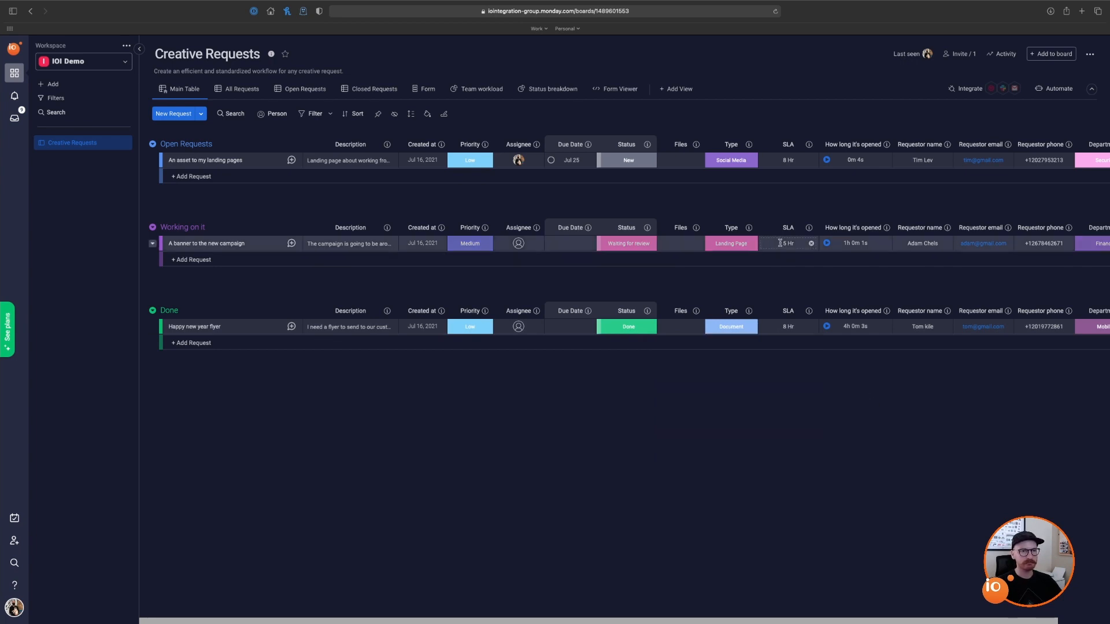
click(813, 146)
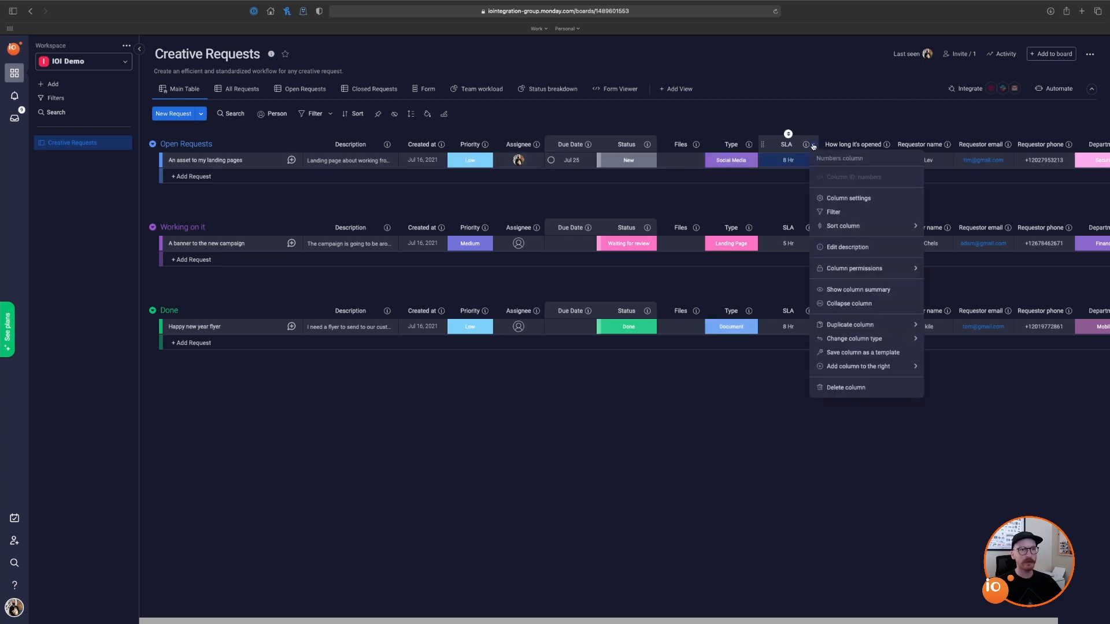
click(800, 160)
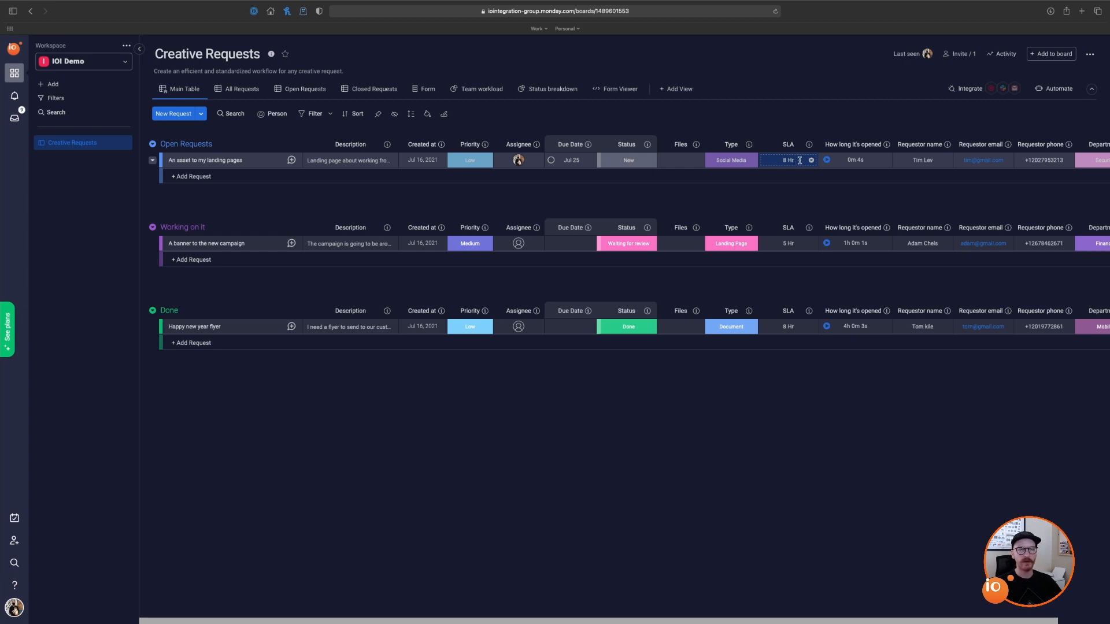
click(799, 160)
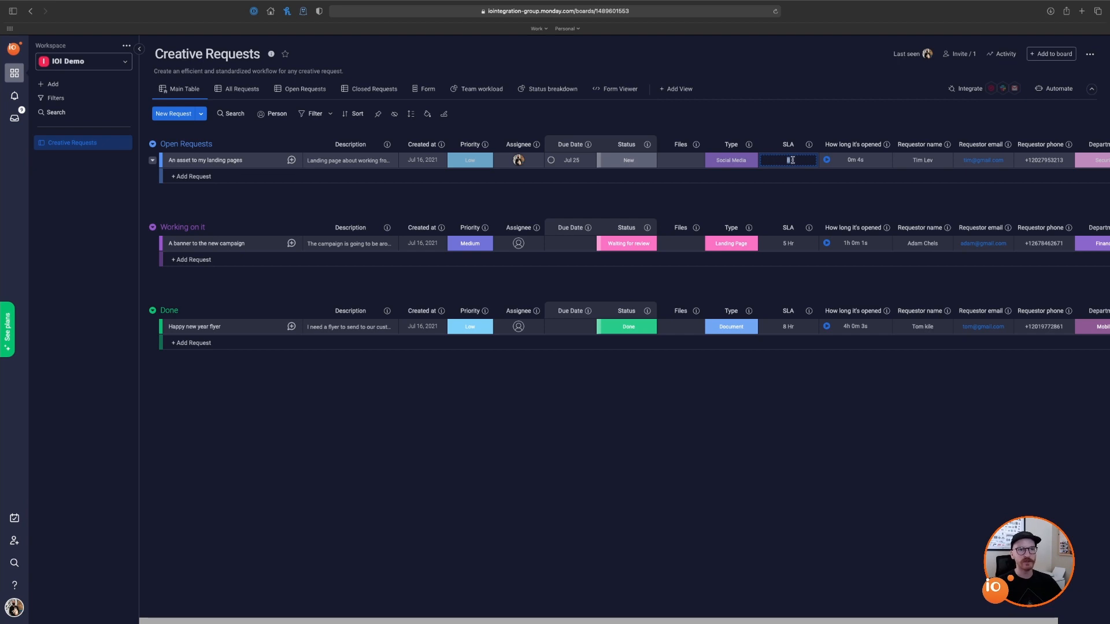
key(Return)
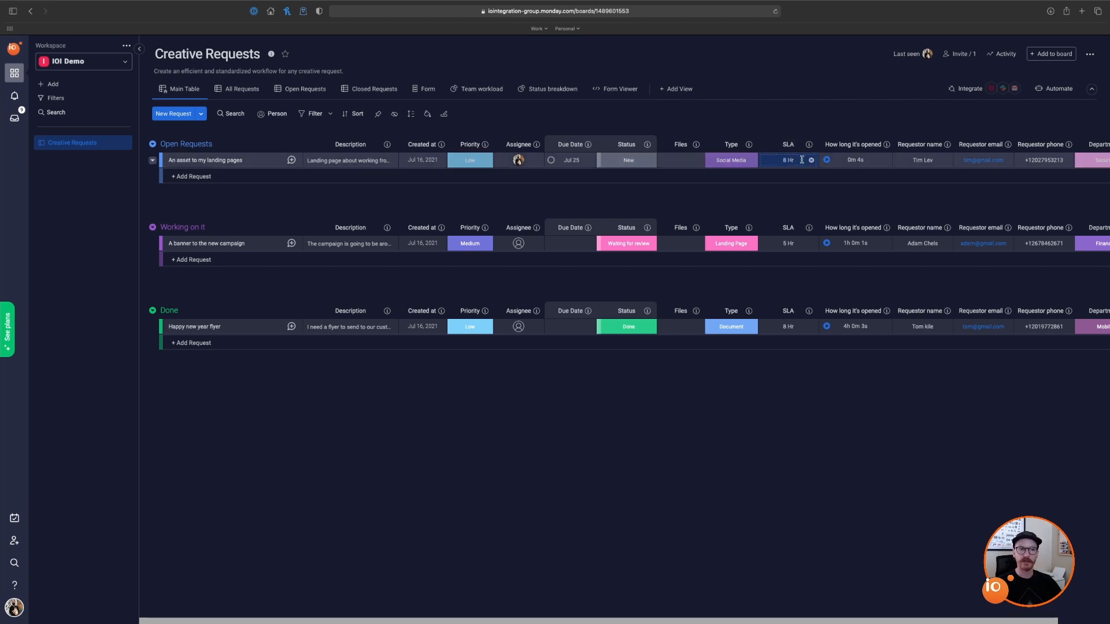
click(813, 144)
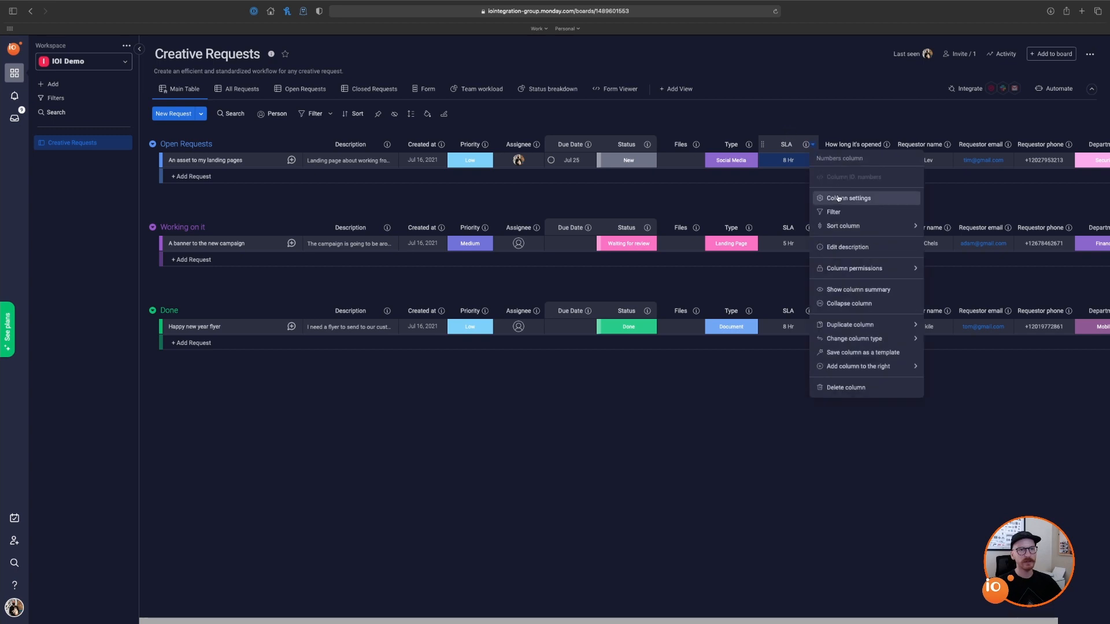
click(839, 198)
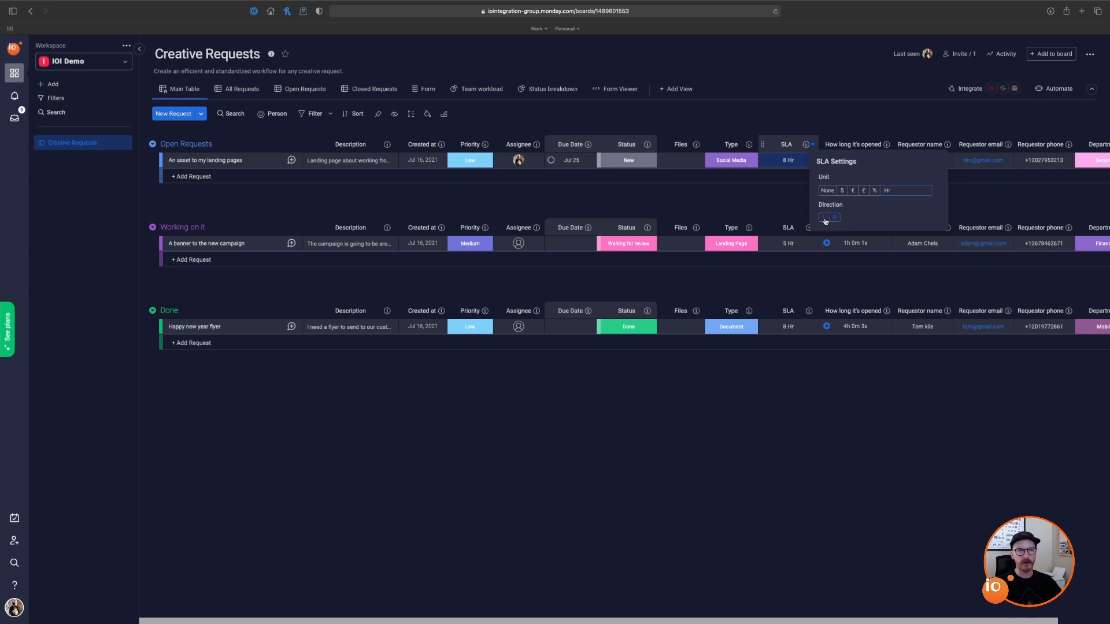
click(817, 442)
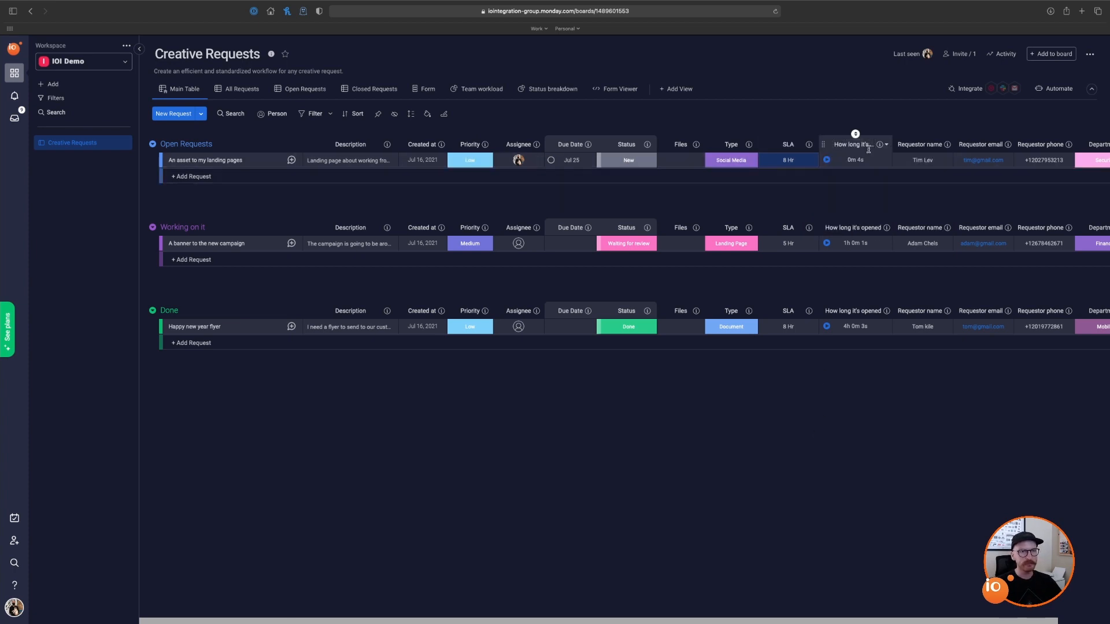
drag(793, 623, 855, 621)
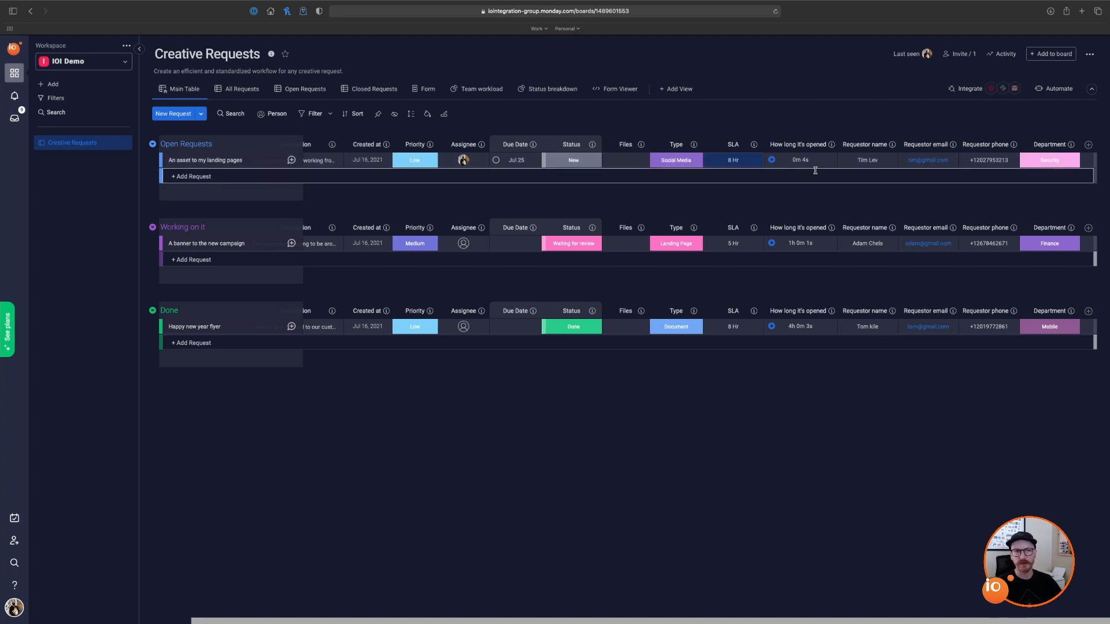
click(893, 146)
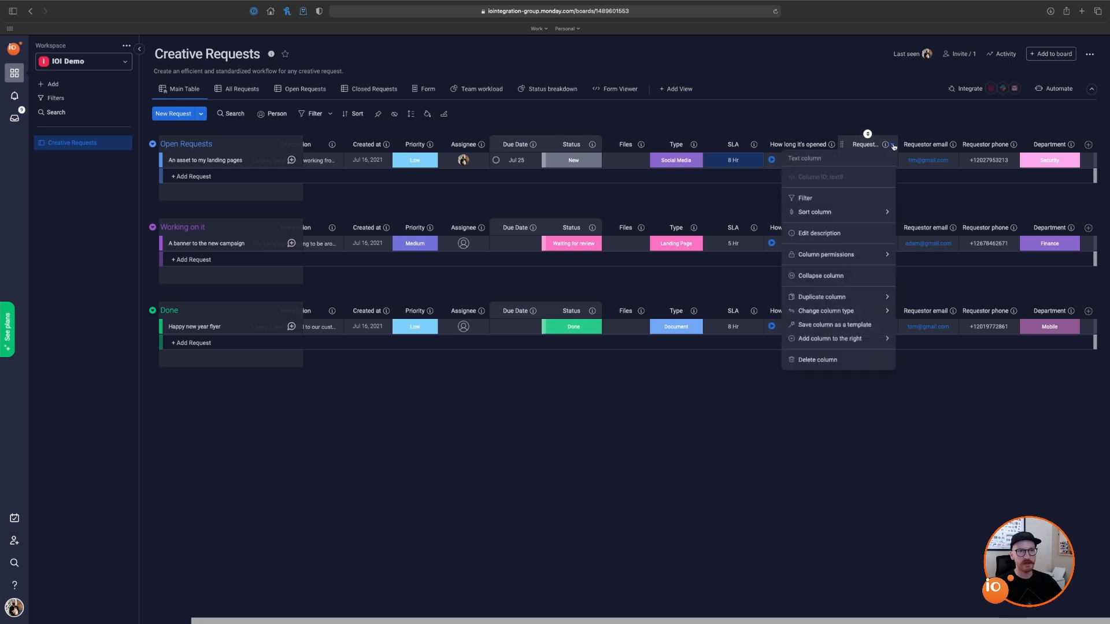
click(893, 146)
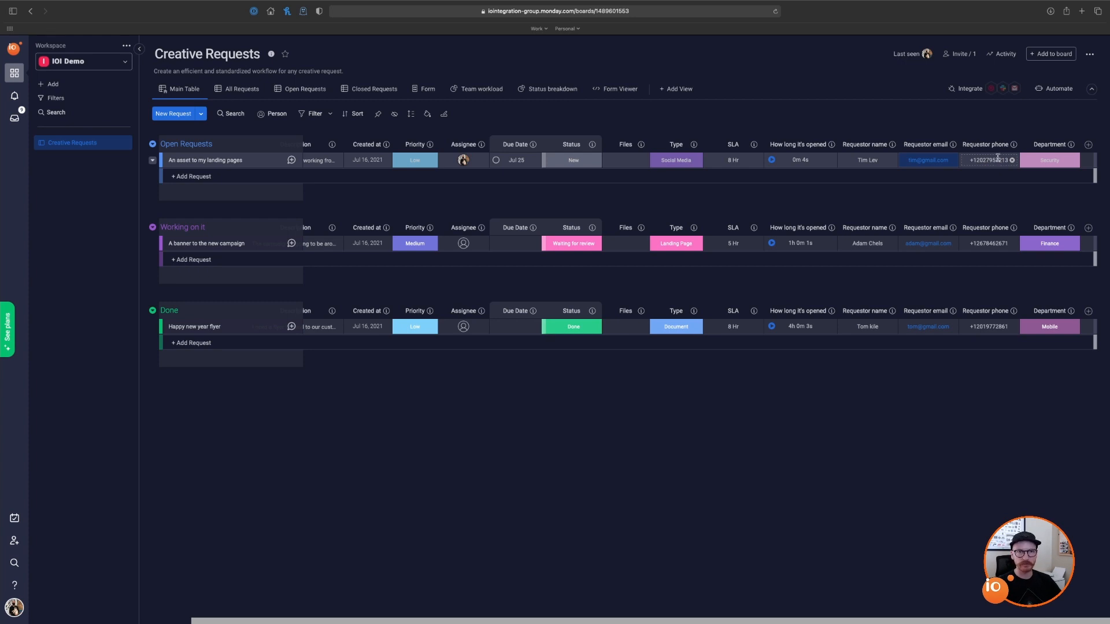
click(1055, 164)
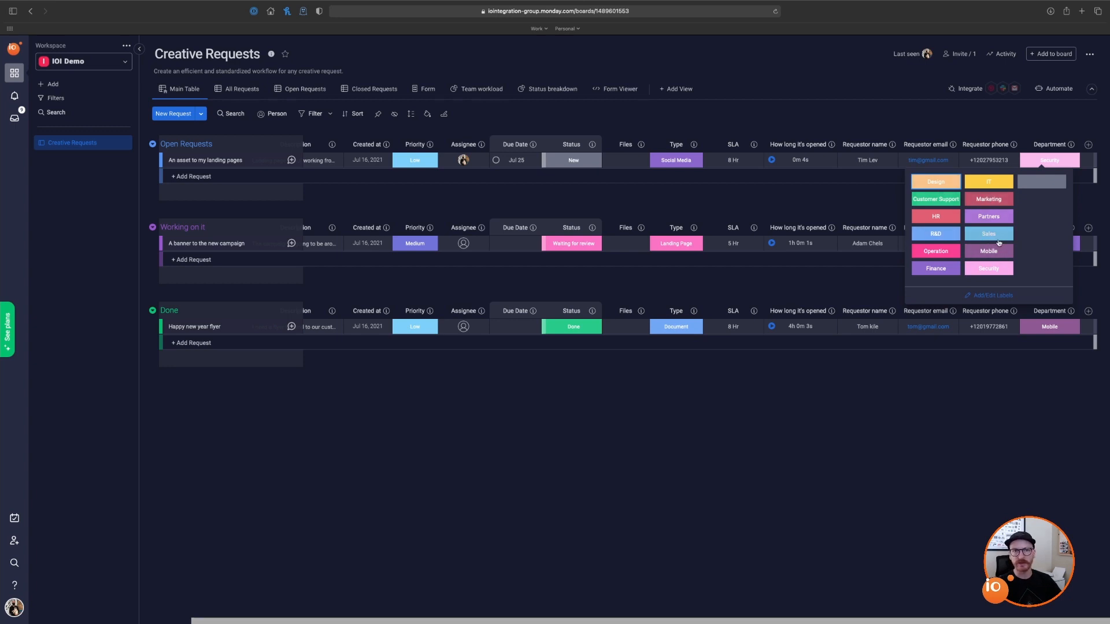
click(981, 120)
scroll(485, 133, left, 2)
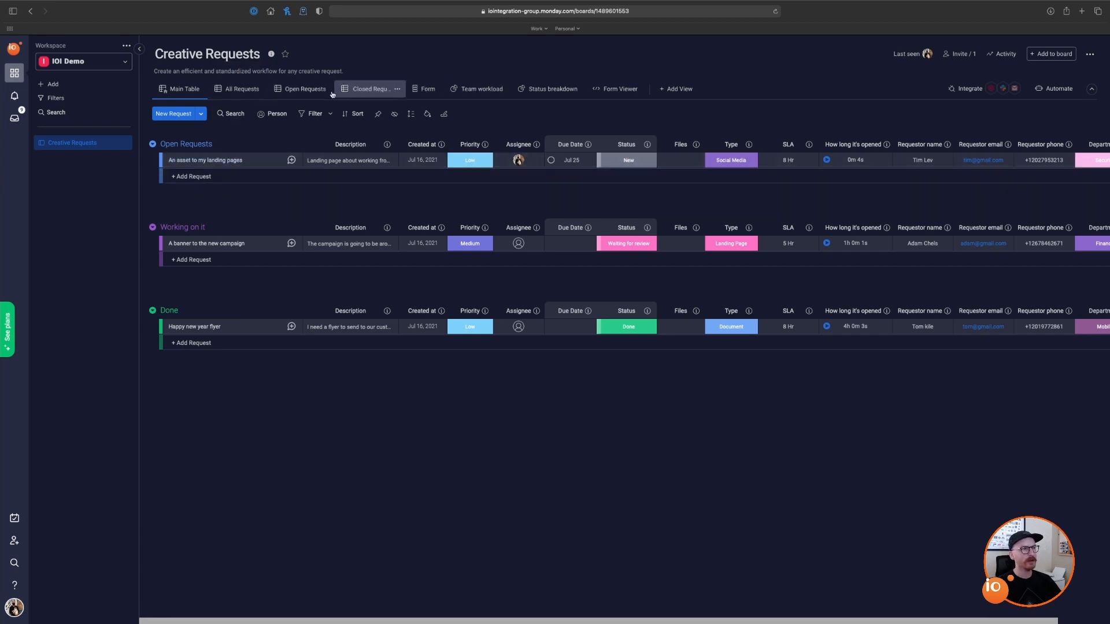
Step: Switch through the All, Open and Closed Requests views, checking each view's filters
click(241, 93)
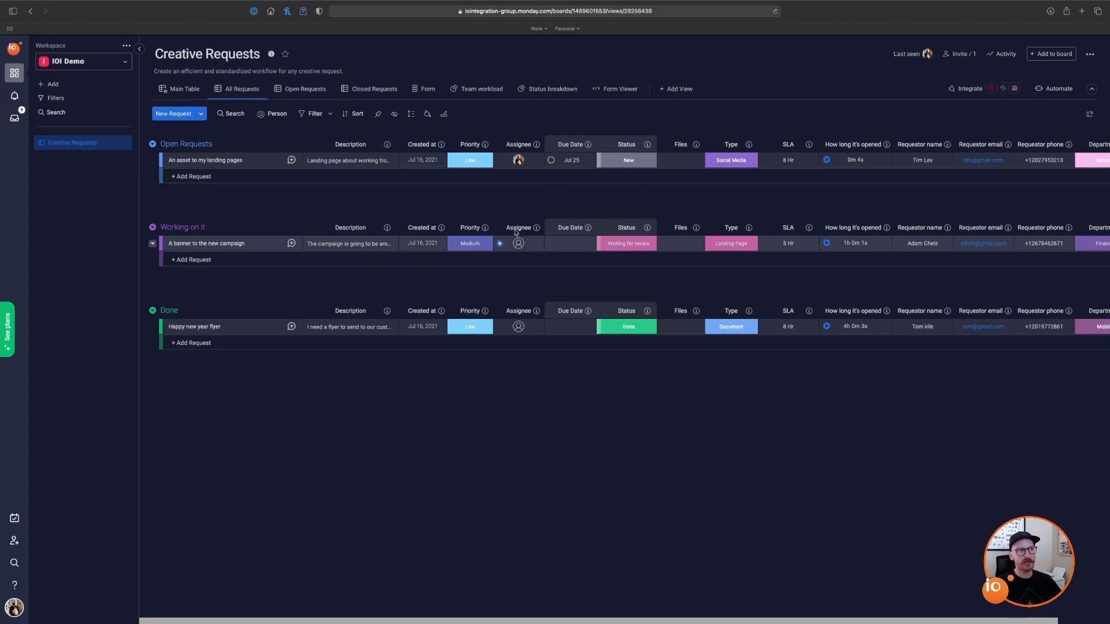
click(294, 91)
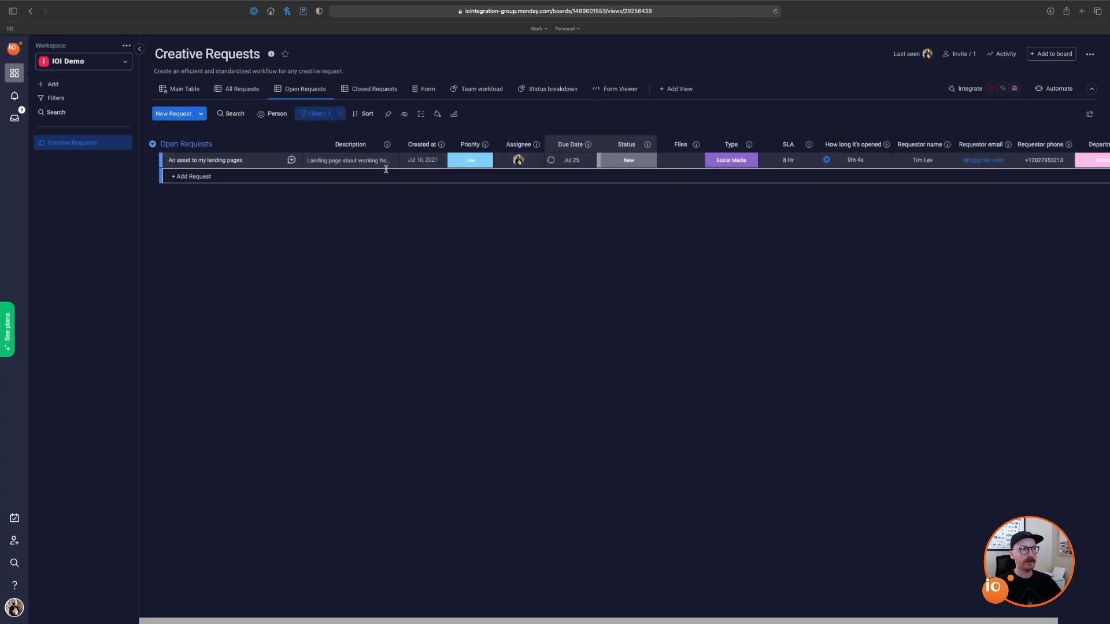
click(316, 113)
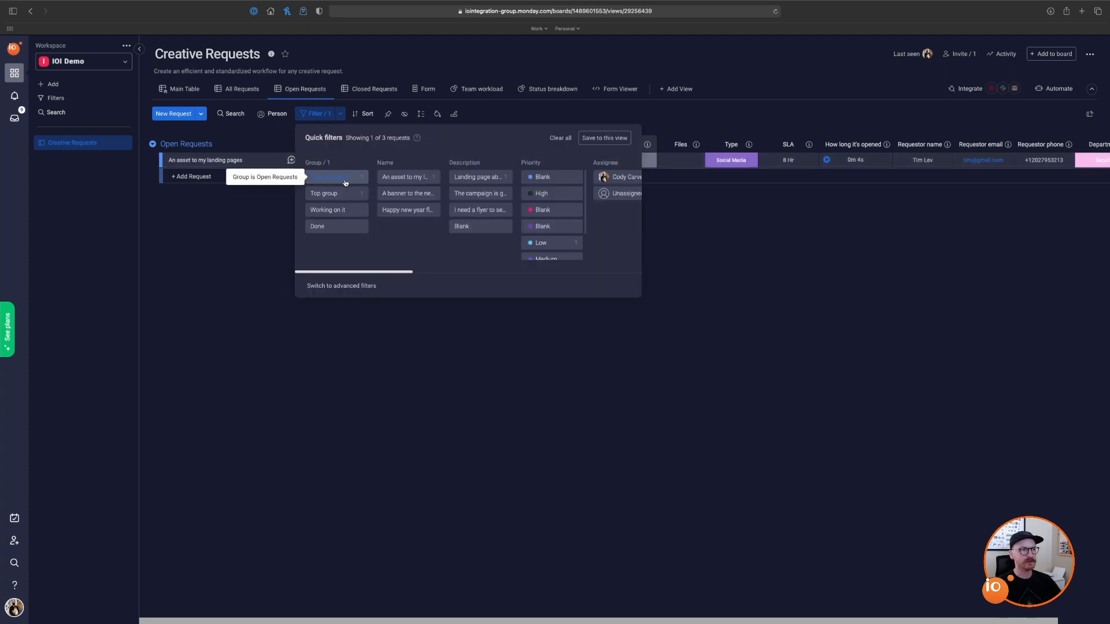
click(279, 225)
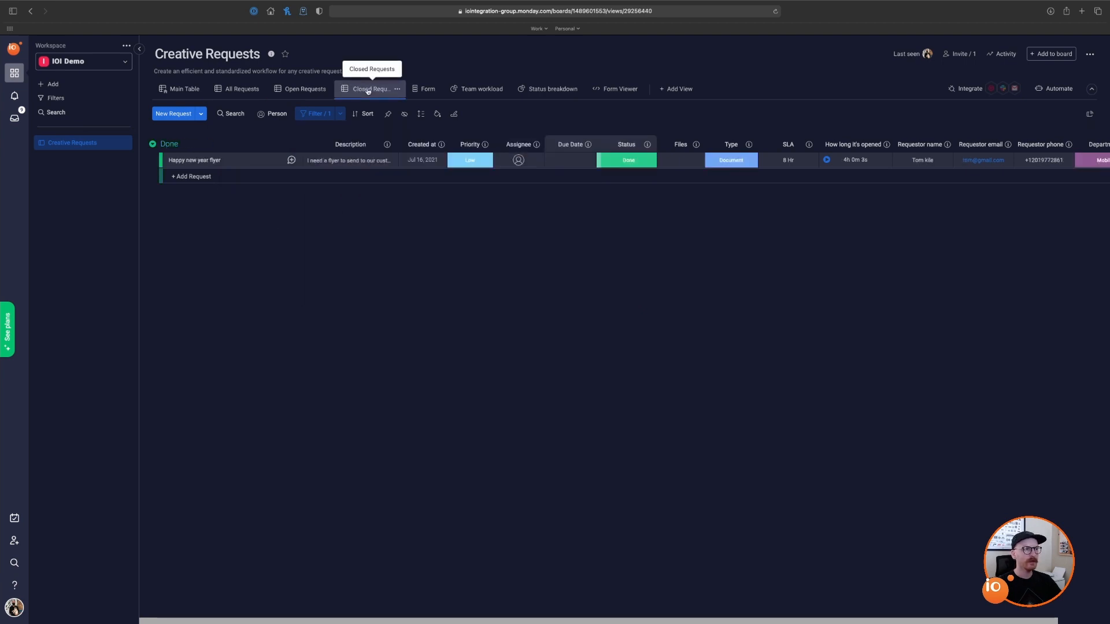
click(368, 90)
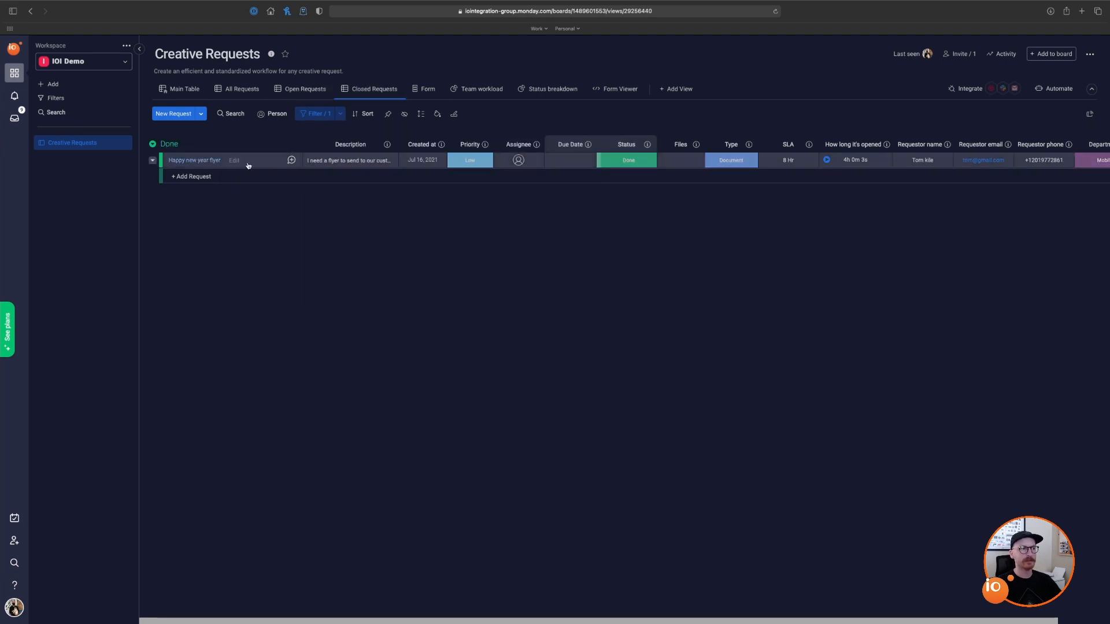
click(319, 114)
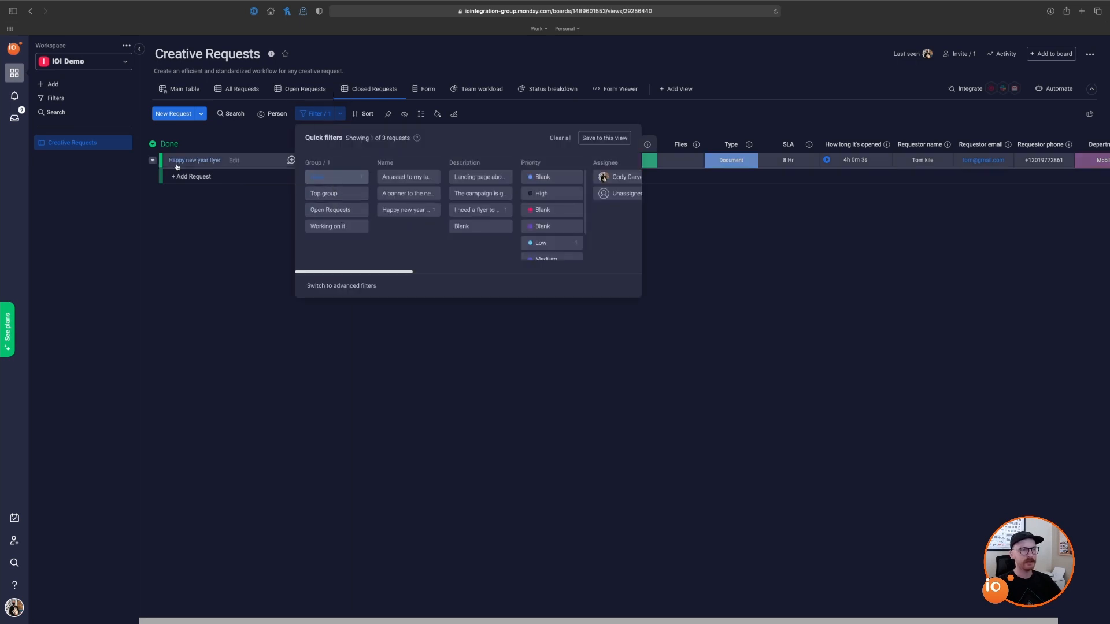
click(198, 255)
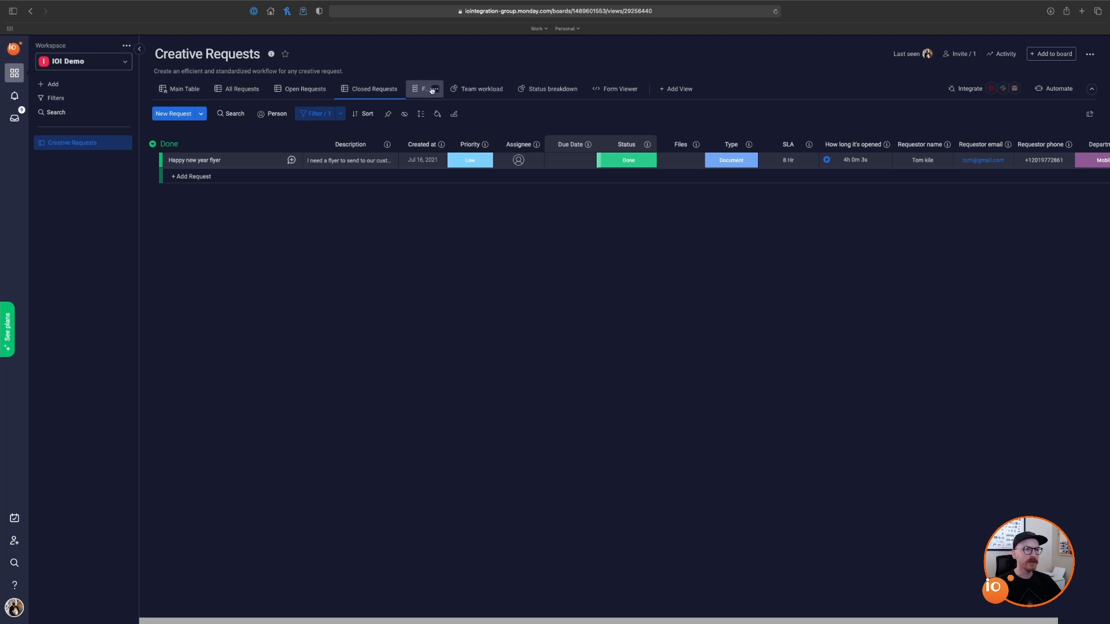
Step: Check the Team workload chart's per-assignee request counts, then return to the main table
click(471, 91)
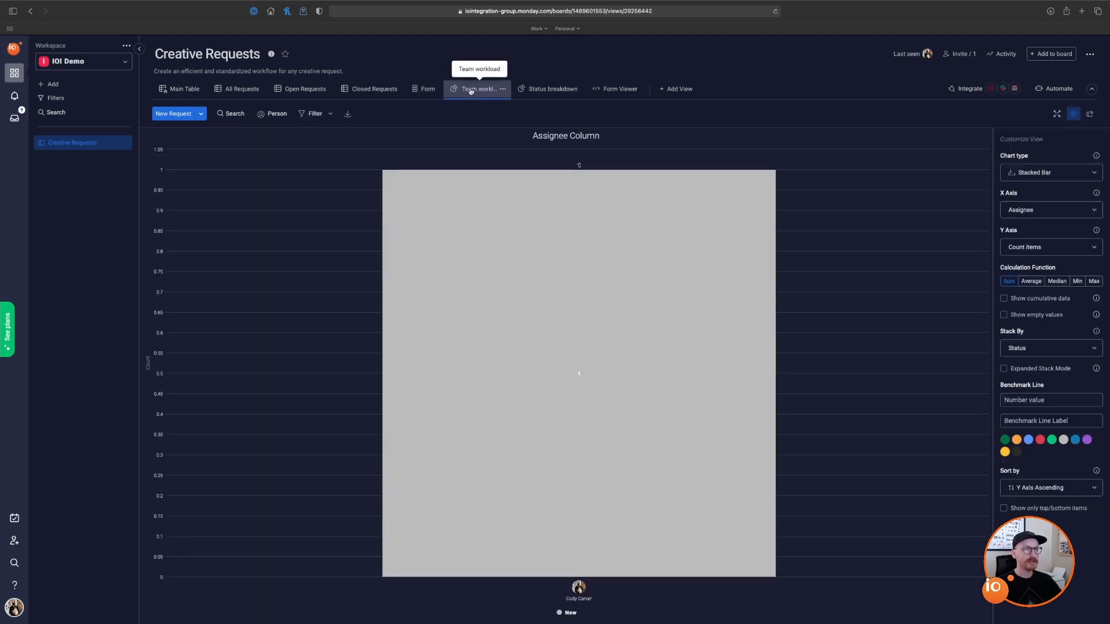
mouse_move(659, 239)
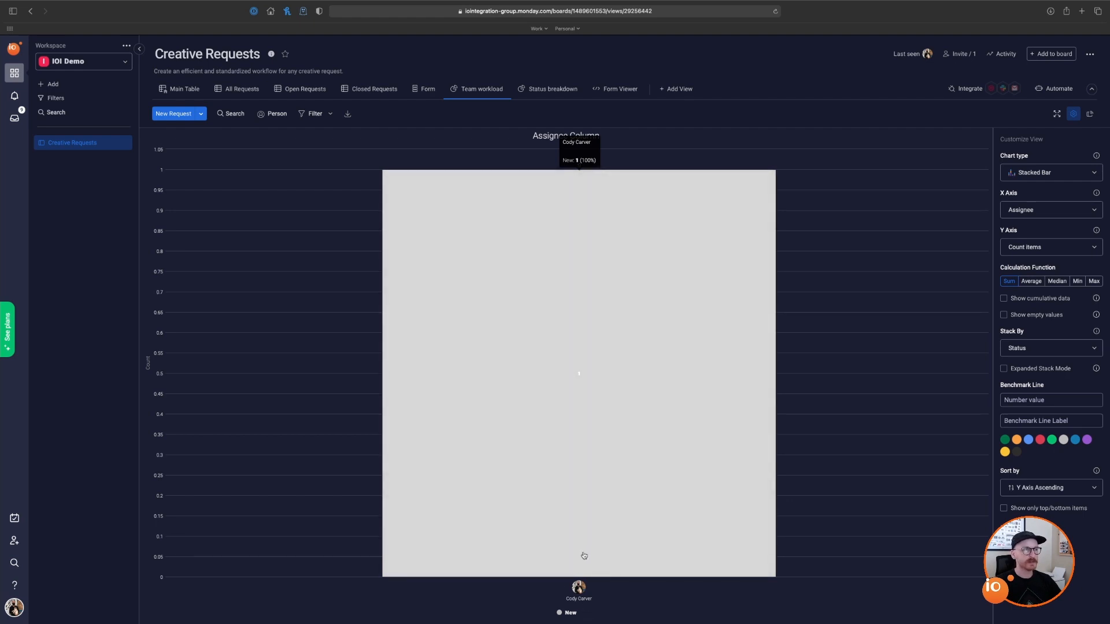
click(179, 91)
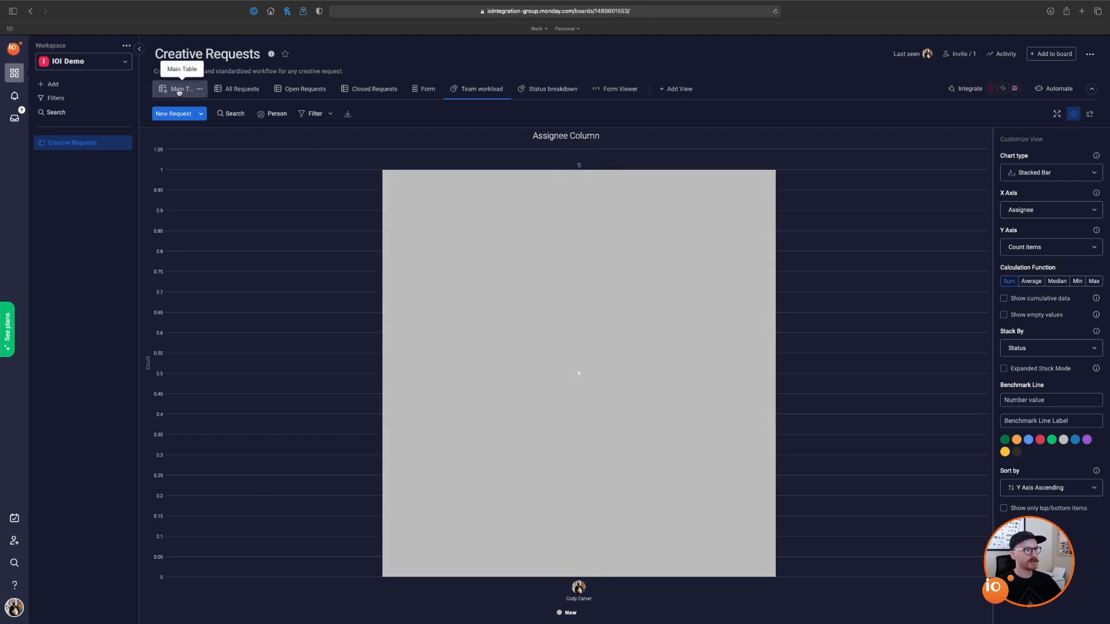
Step: Assign teammates to the banner and flyer requests, then view the Team workload chart
click(523, 245)
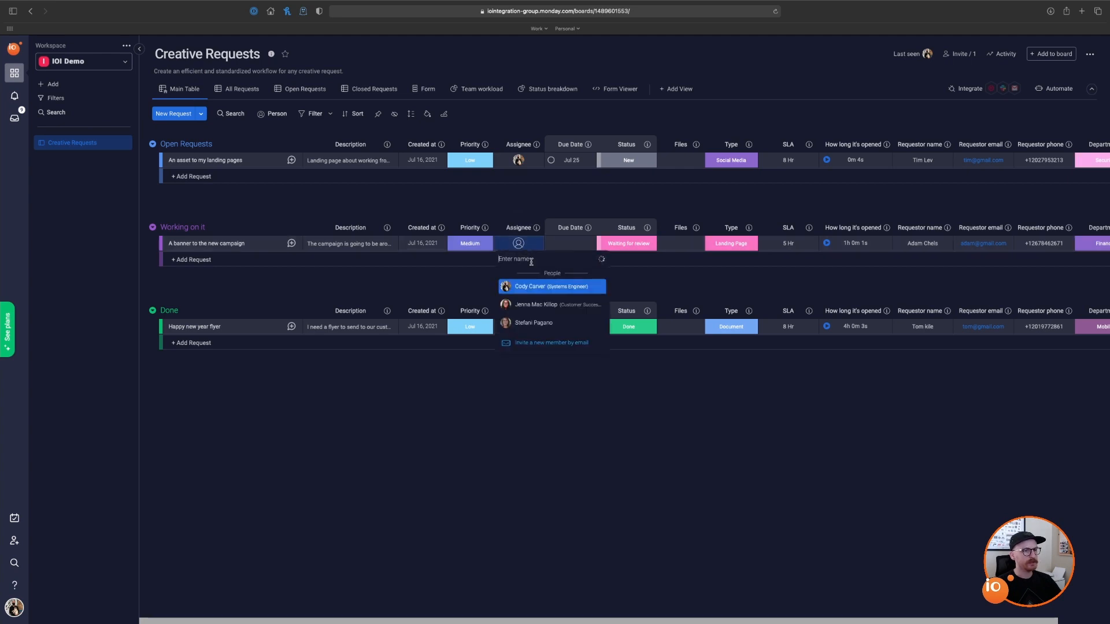
click(542, 305)
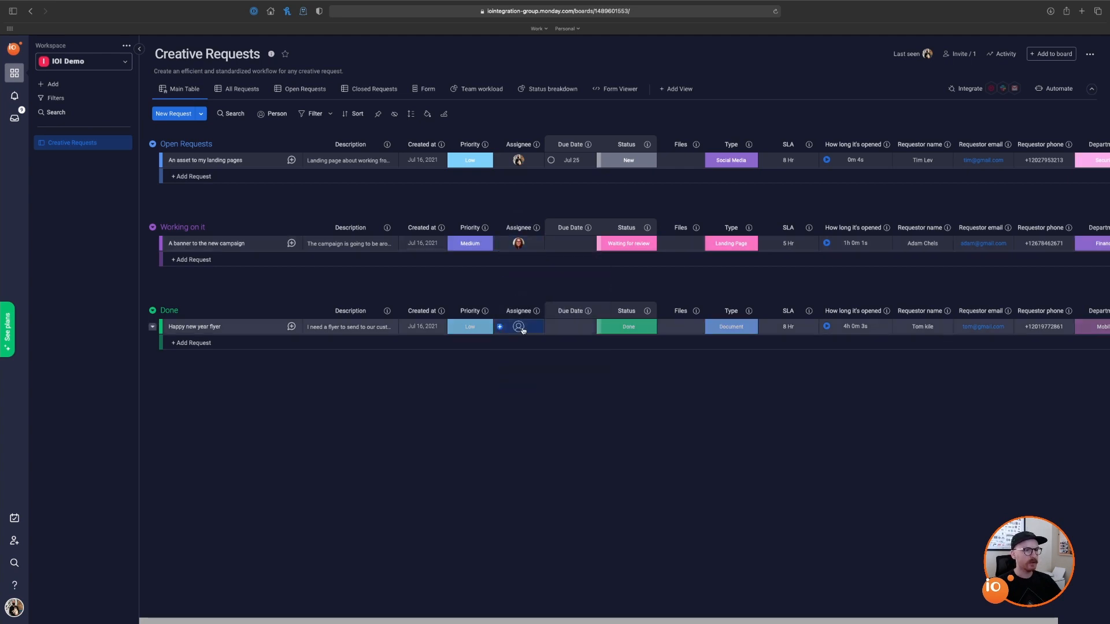
click(519, 327)
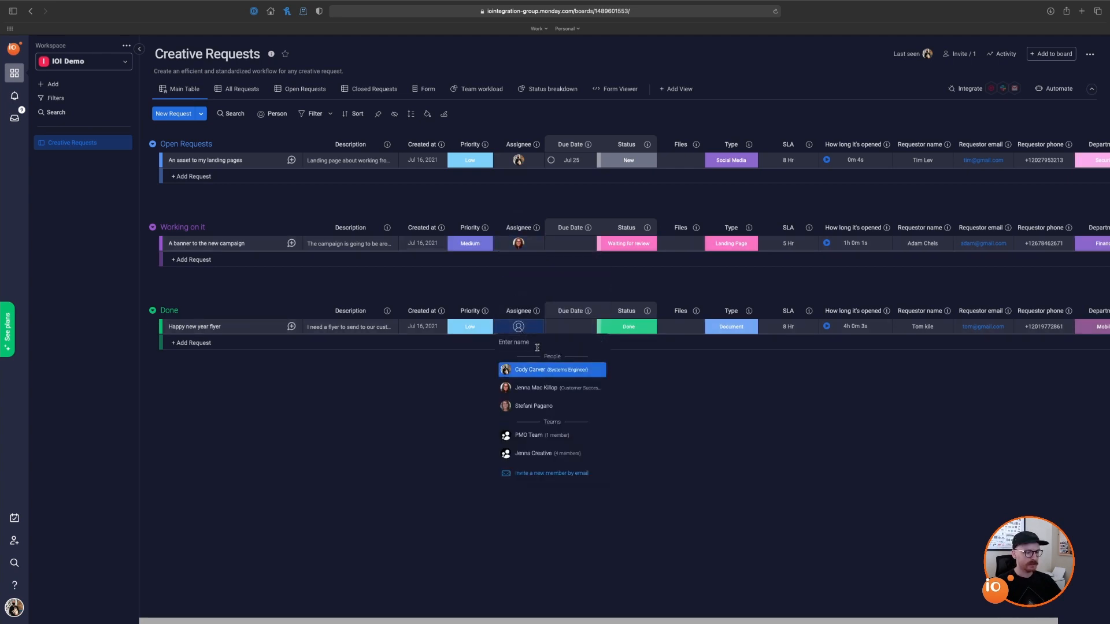
text(Min)
key(BackSpace)
key(BackSpace)
key(BackSpace)
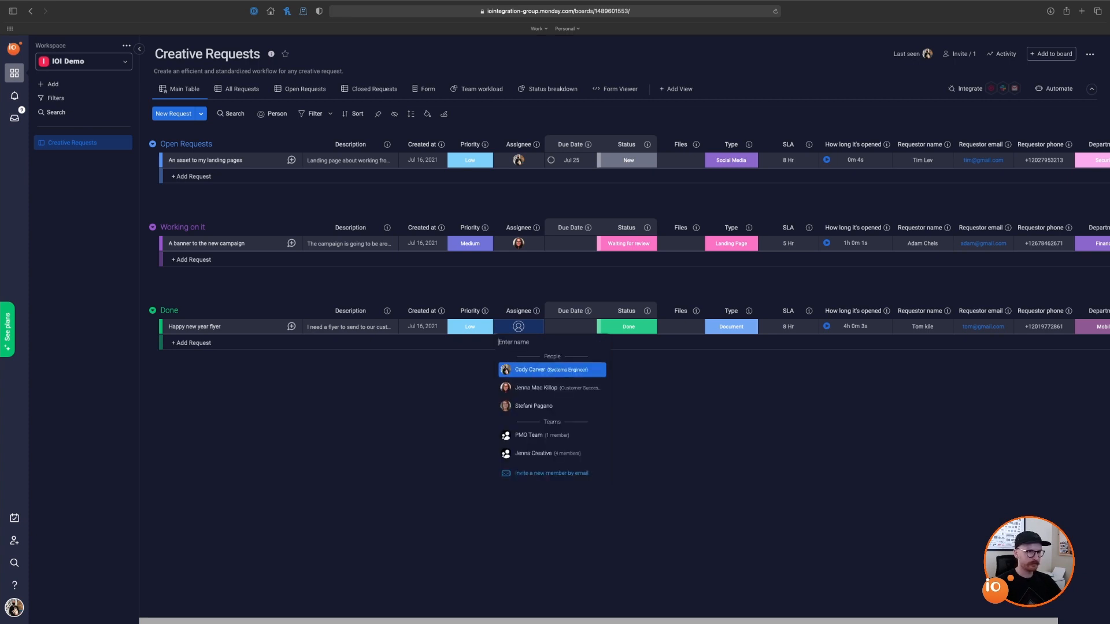
click(535, 370)
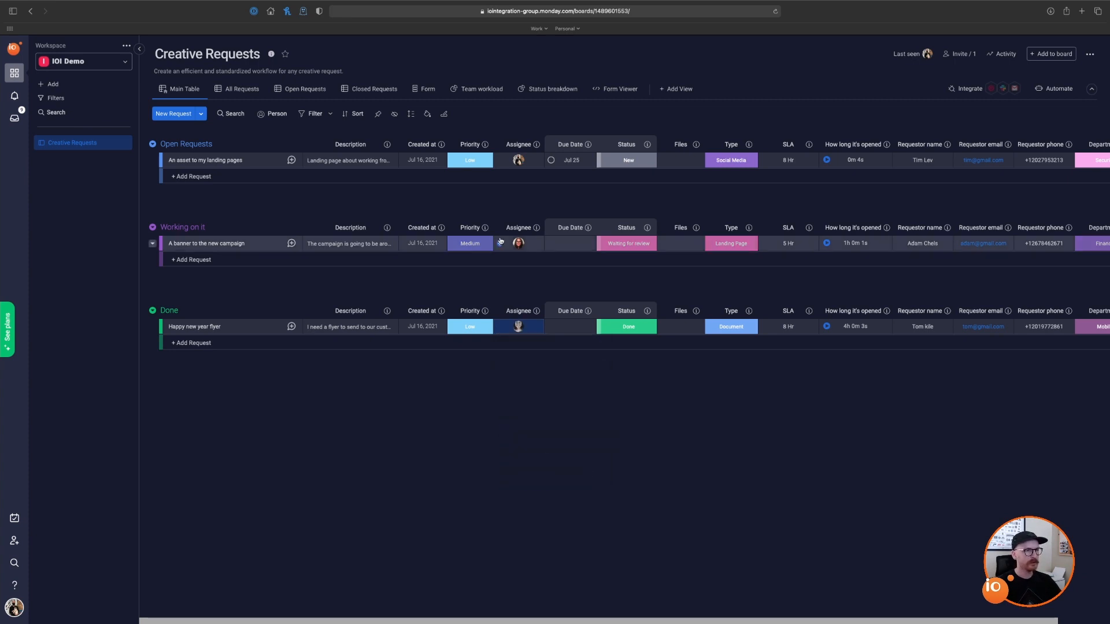
click(473, 94)
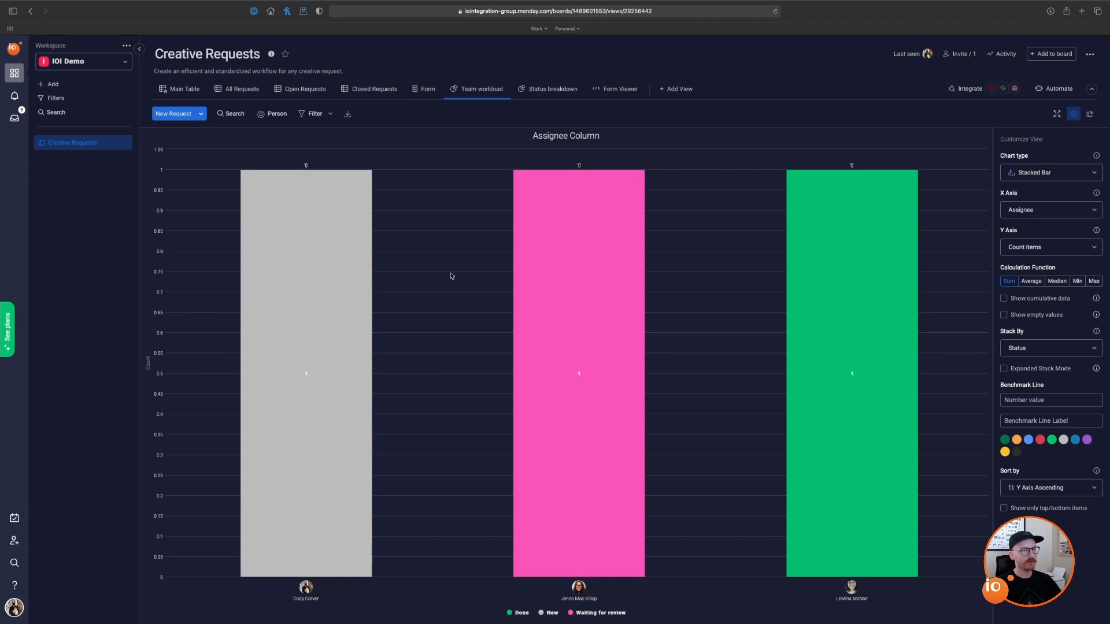
Step: Review the Status breakdown pie chart (Done, New, Waiting for review at 33.3% each), then open the Form editor
mouse_move(854, 362)
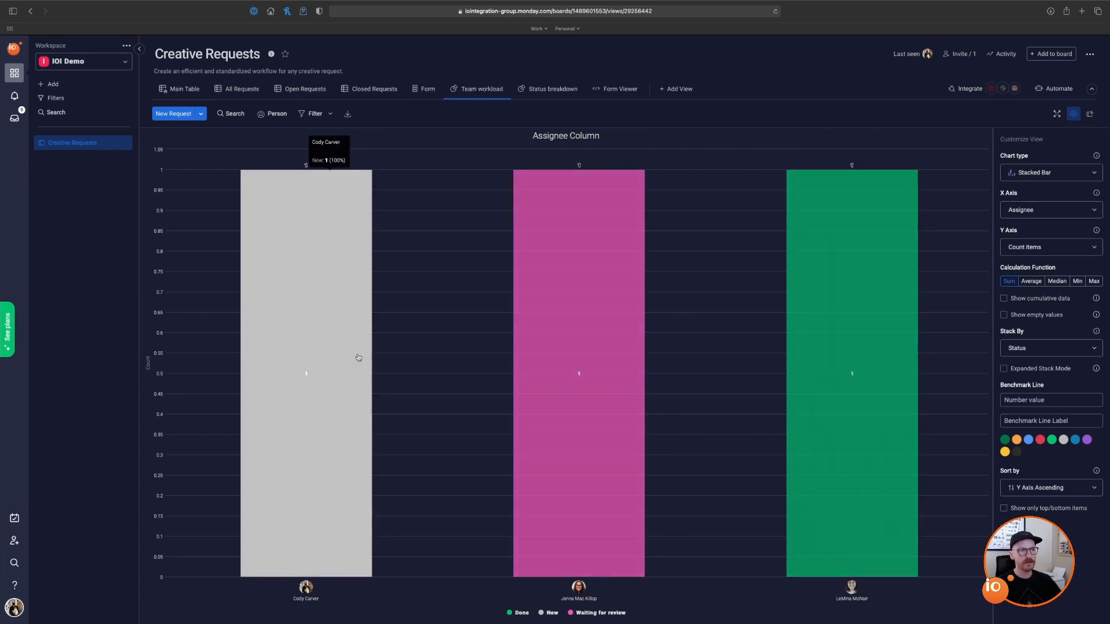
mouse_move(570, 266)
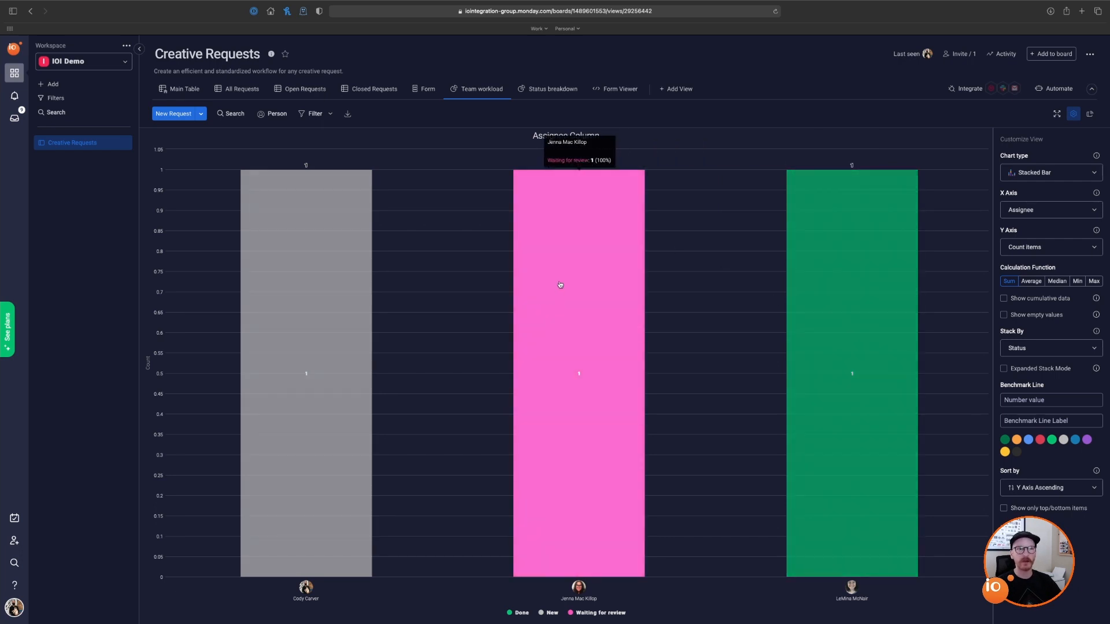
click(544, 90)
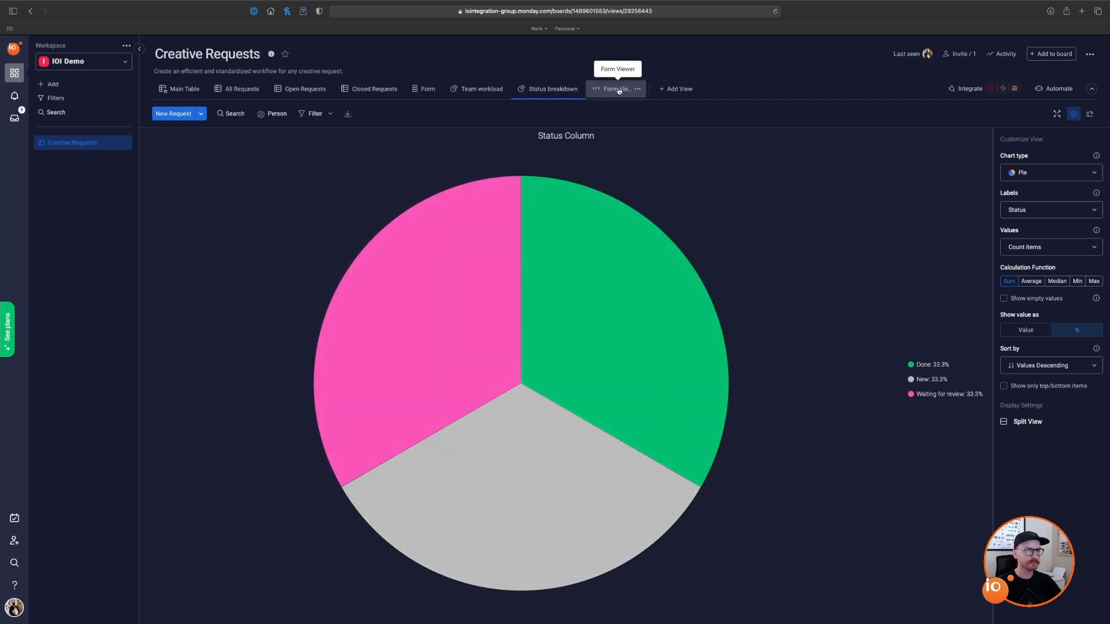
click(424, 91)
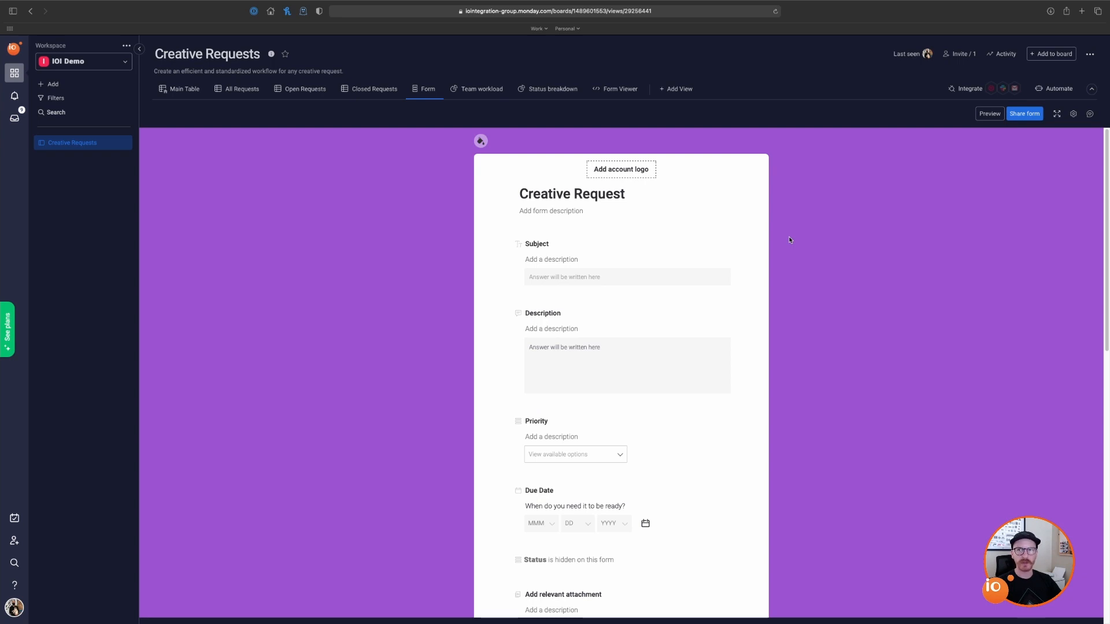
Step: Turn the Subject question's Required and hidden settings on, then back off
mouse_move(664, 259)
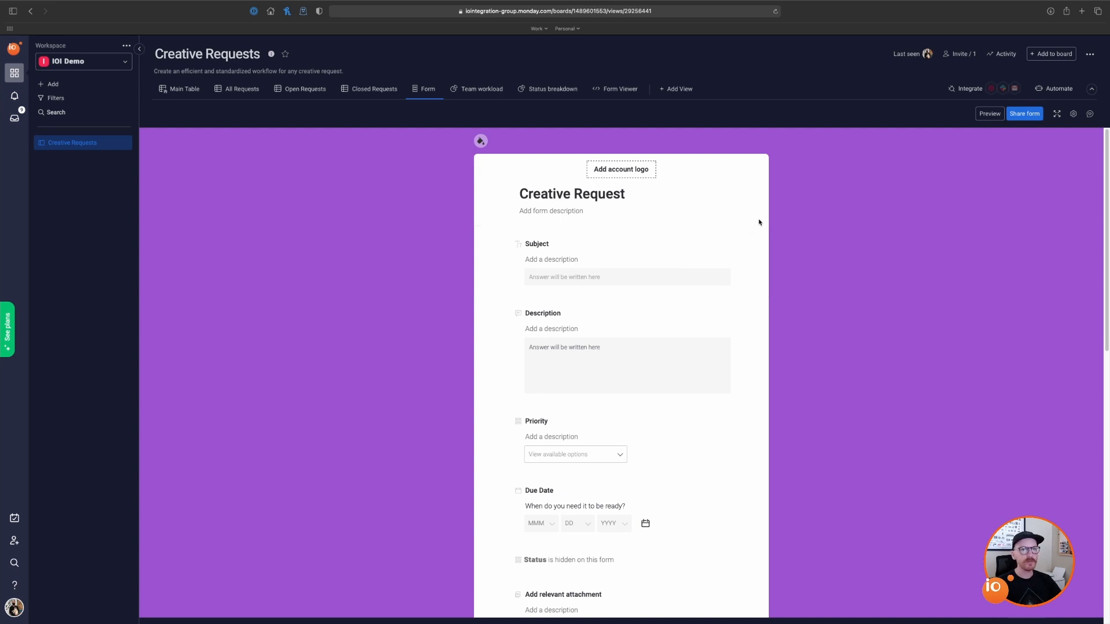
scroll(698, 275, down, 2)
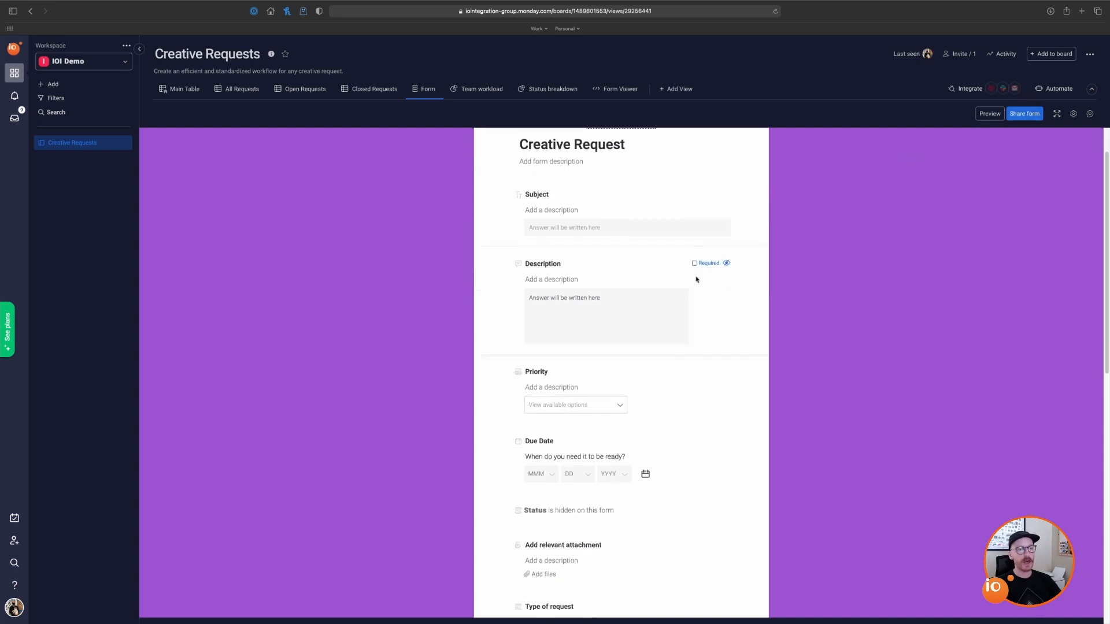
scroll(696, 278, down, 4)
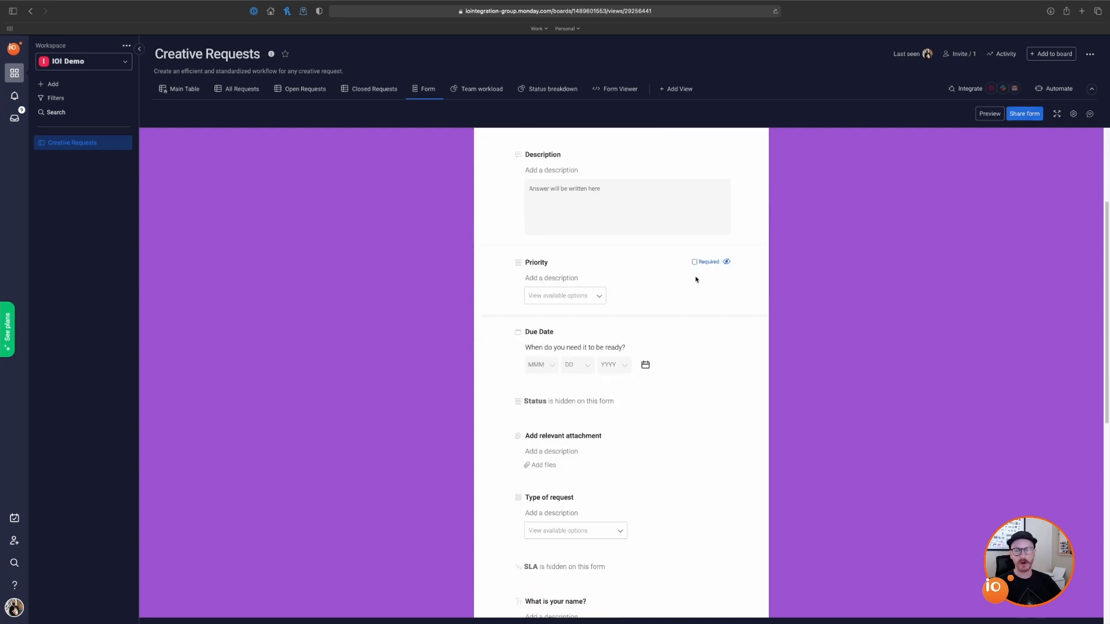
scroll(695, 280, down, 2)
scroll(695, 280, up, 6)
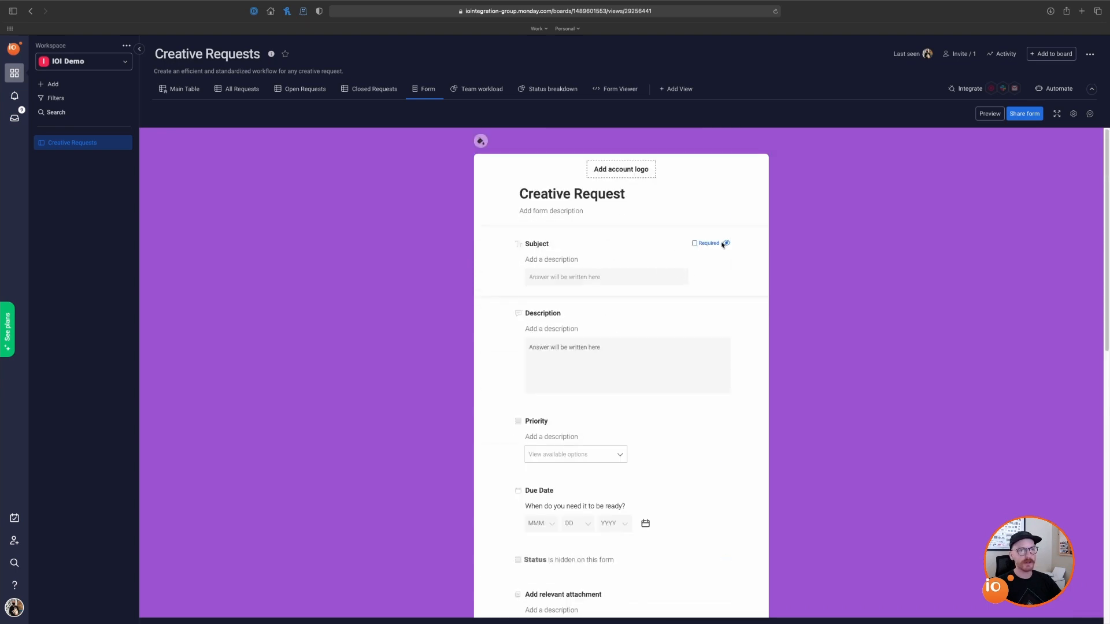
click(695, 244)
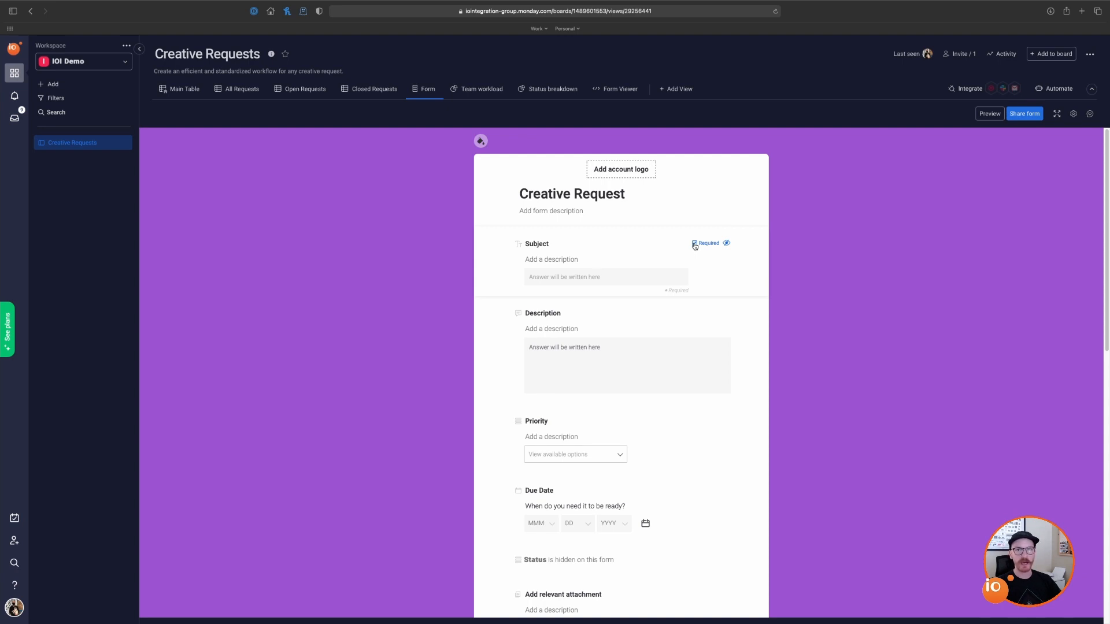
click(727, 243)
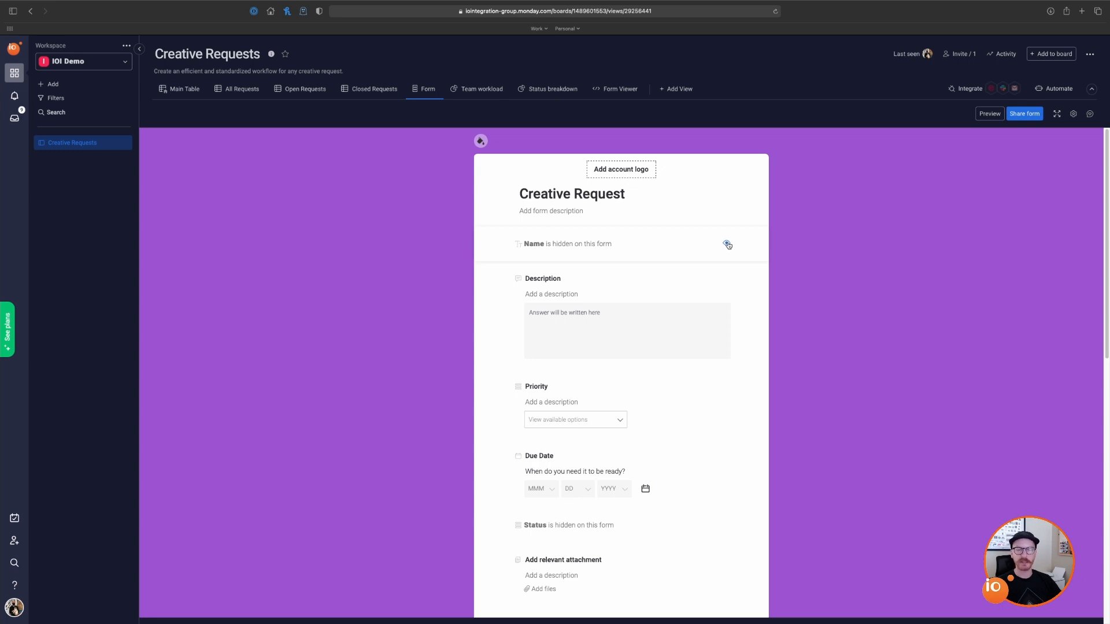
click(727, 244)
click(695, 244)
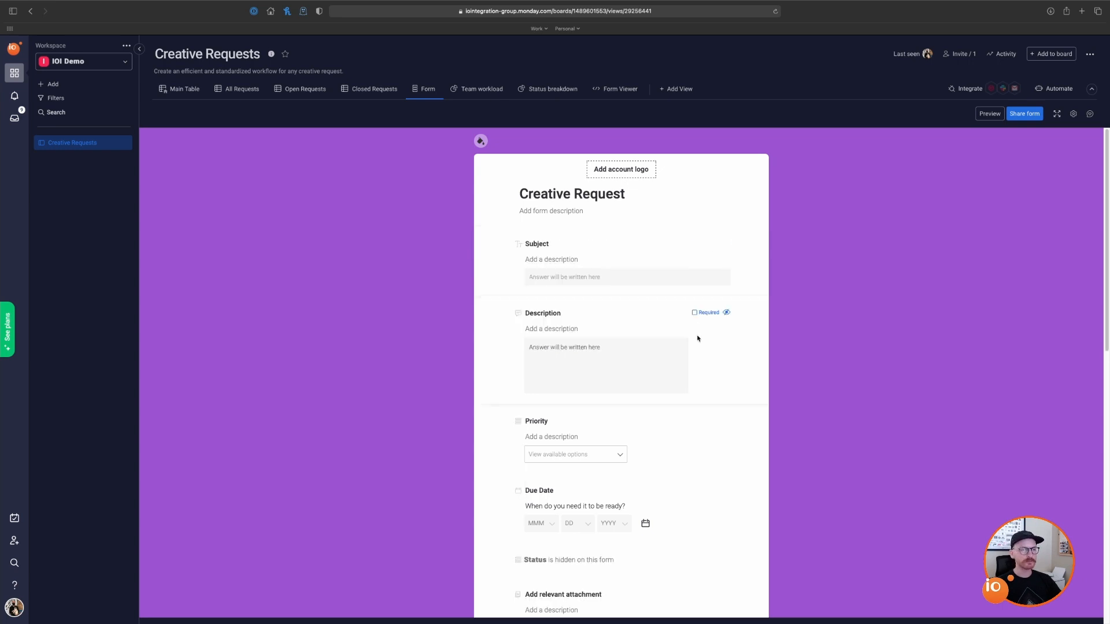
Step: Open a live preview of the Creative Request form
scroll(697, 338, down, 10)
scroll(700, 339, up, 10)
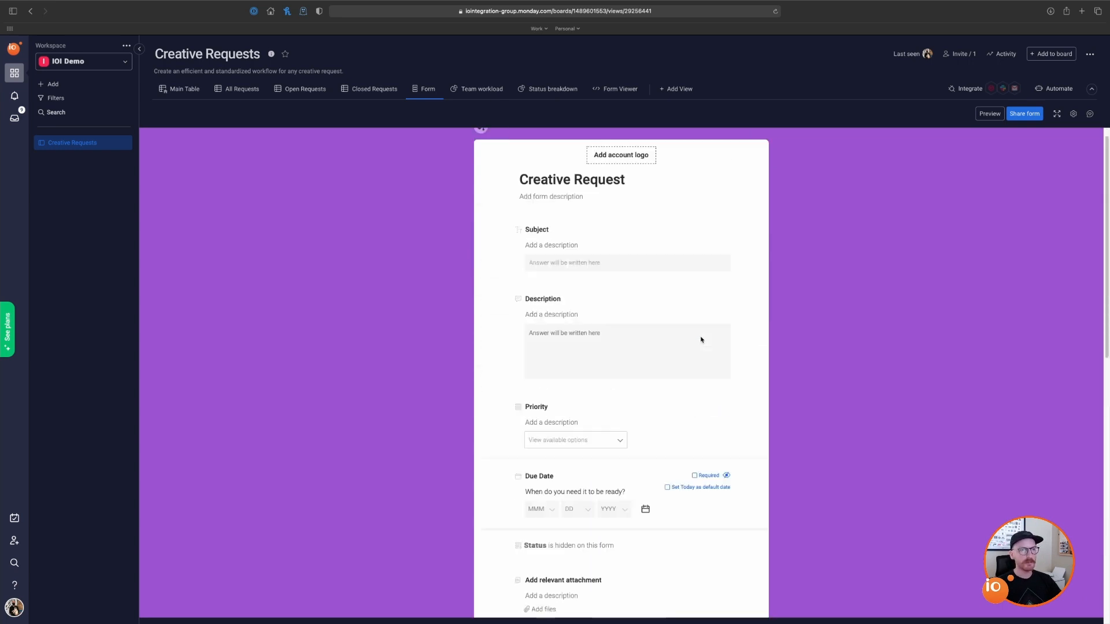
scroll(701, 339, up, 1)
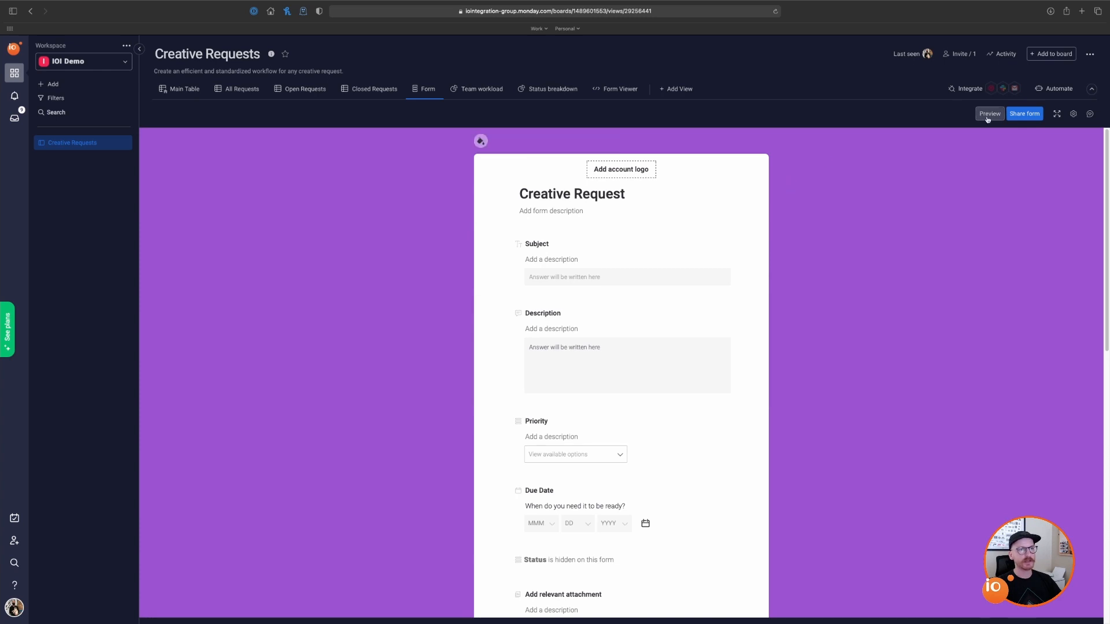
click(988, 115)
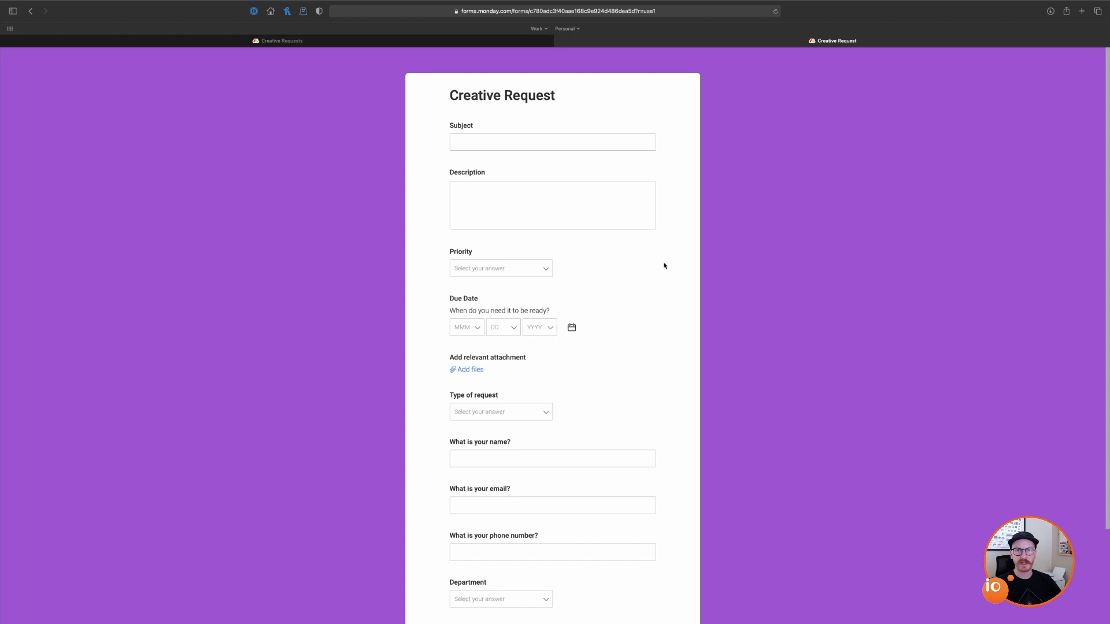
Step: Enter Subject 'Test' and the description 'This is a test for now'
click(605, 140)
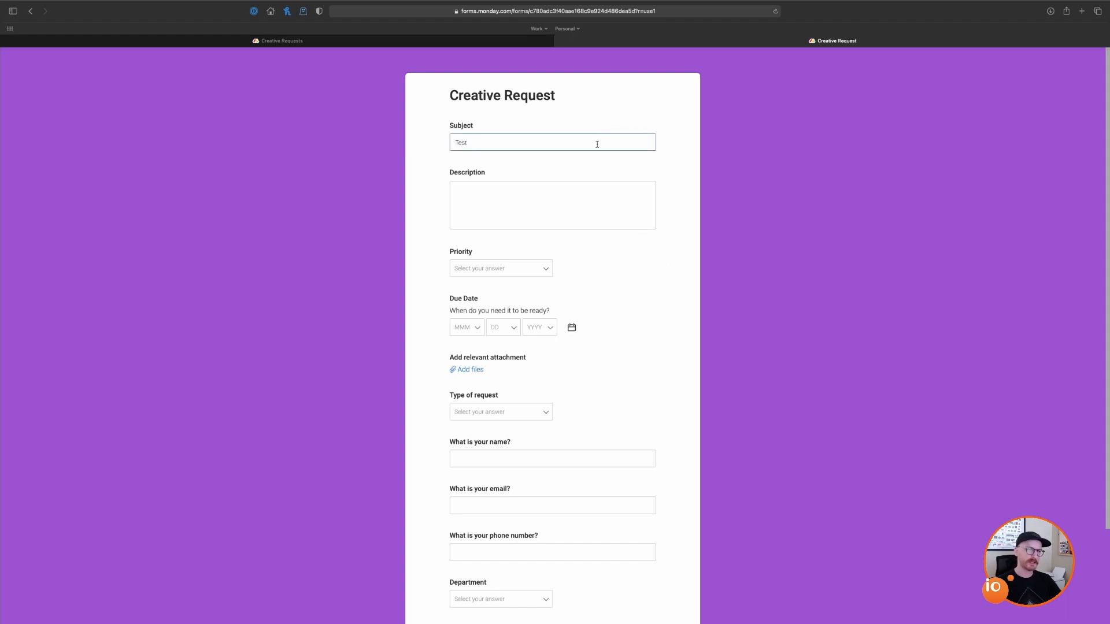
click(601, 198)
text(This i)
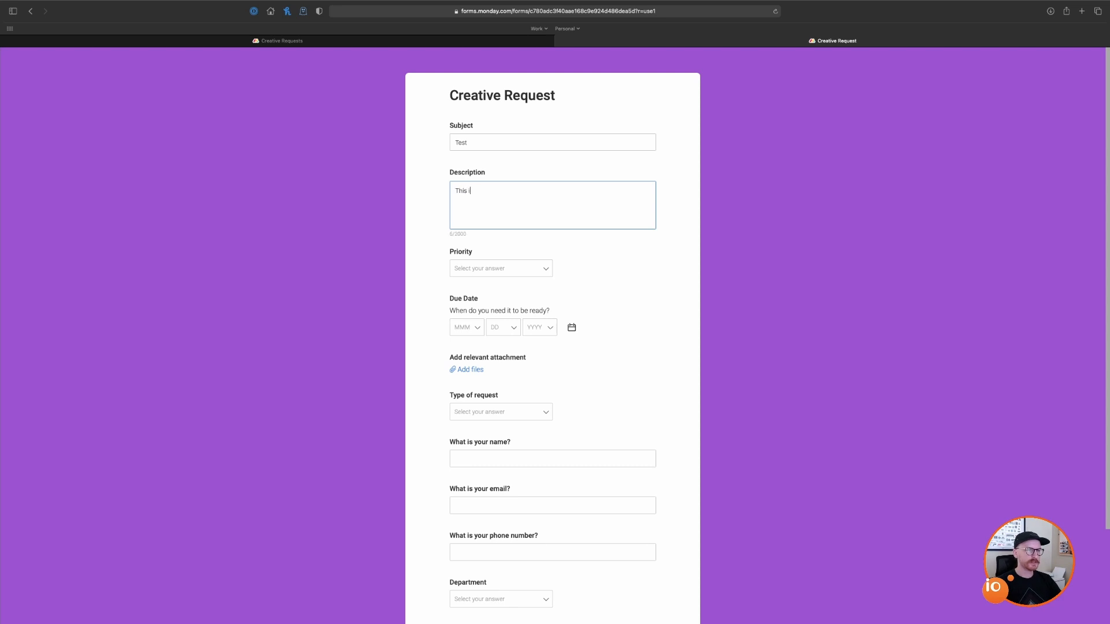
text(s a test for now)
Step: Set the priority to Medium and the due date to today, Jul 16 2021
click(543, 269)
click(511, 309)
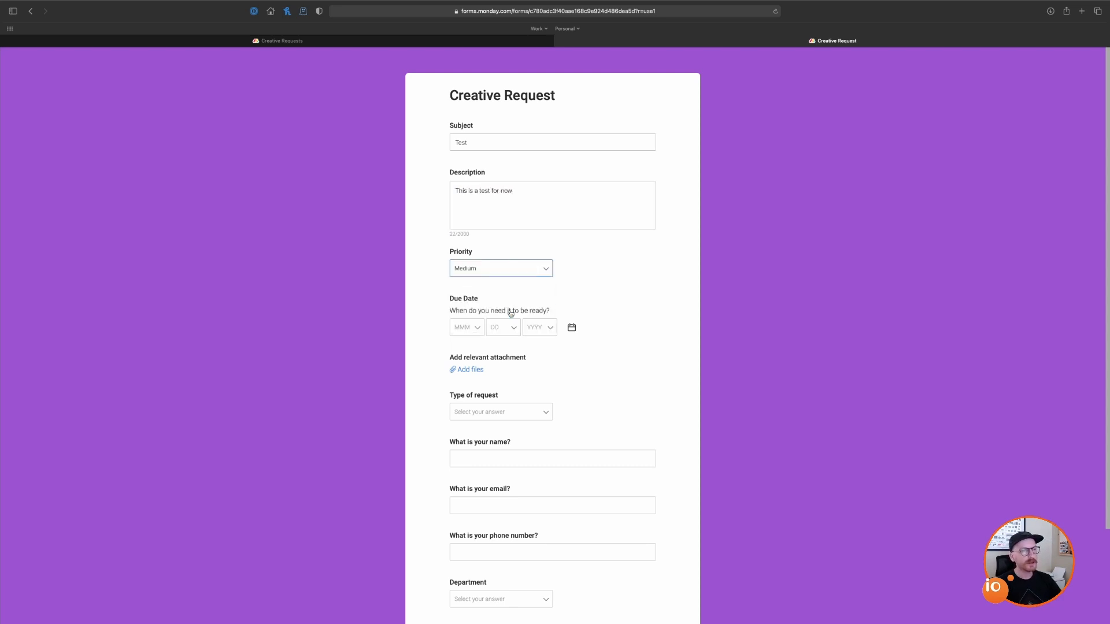
scroll(572, 301, down, 1)
click(477, 315)
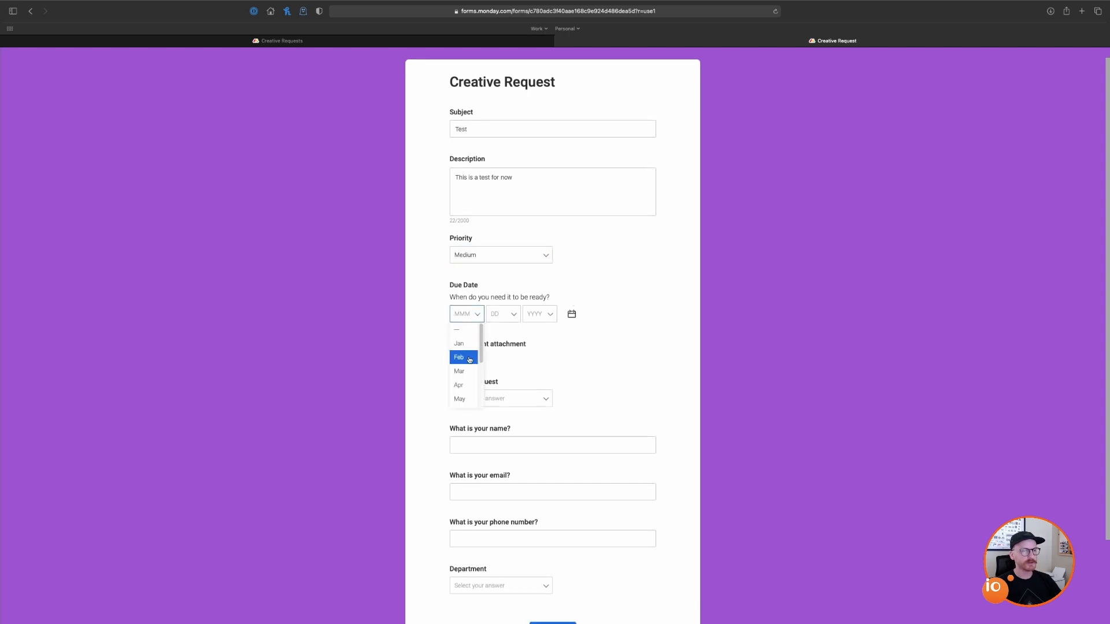
scroll(480, 359, down, 2)
scroll(480, 359, down, 2)
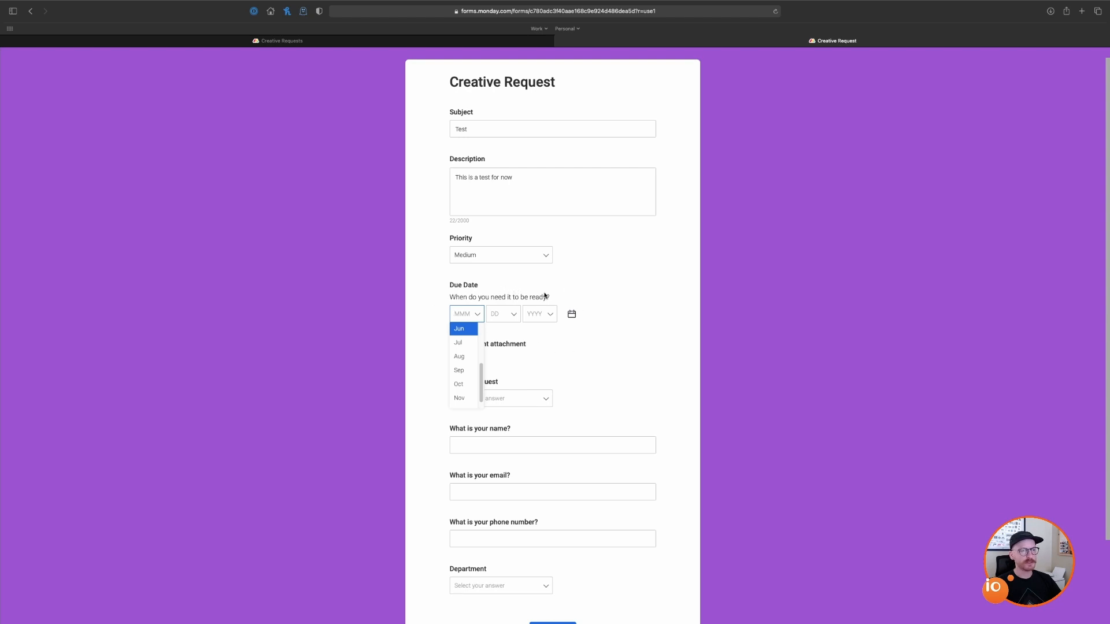
click(573, 315)
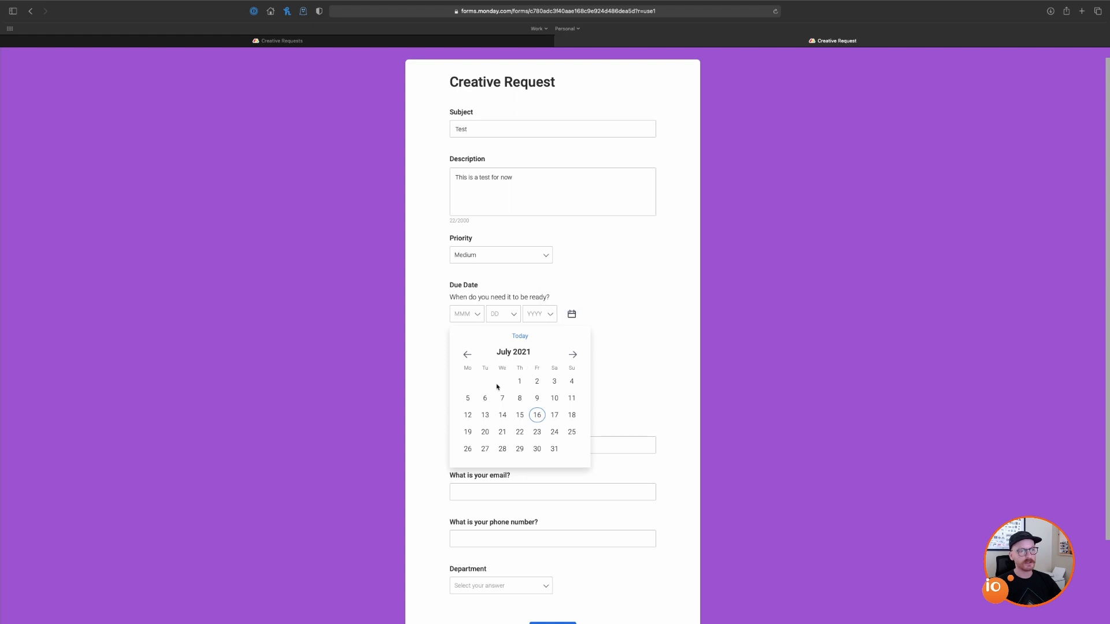
click(521, 338)
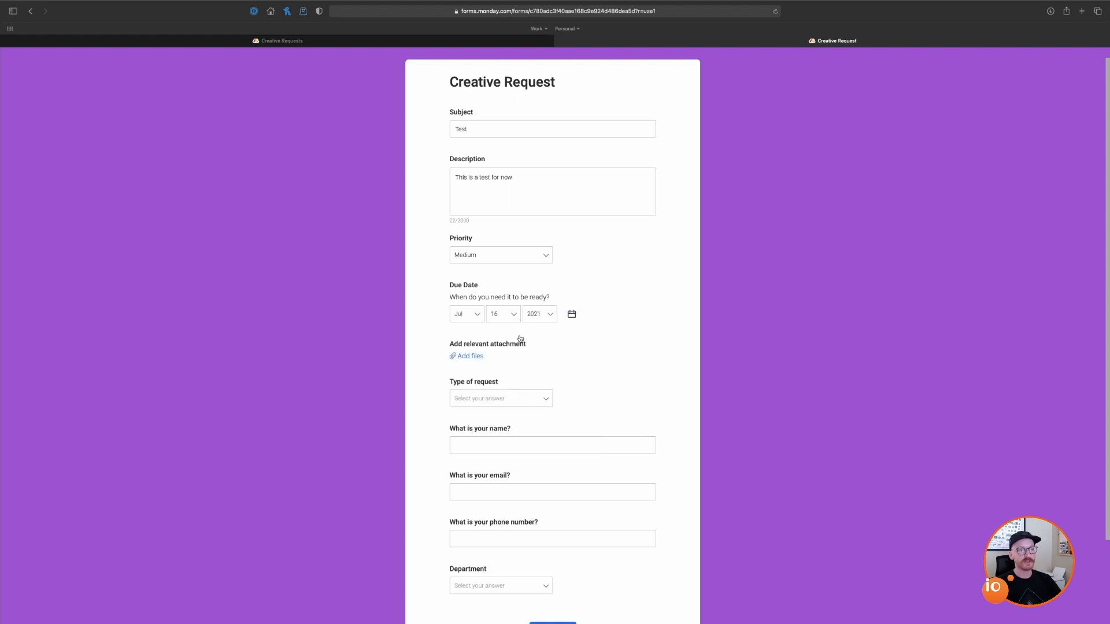
scroll(646, 340, down, 2)
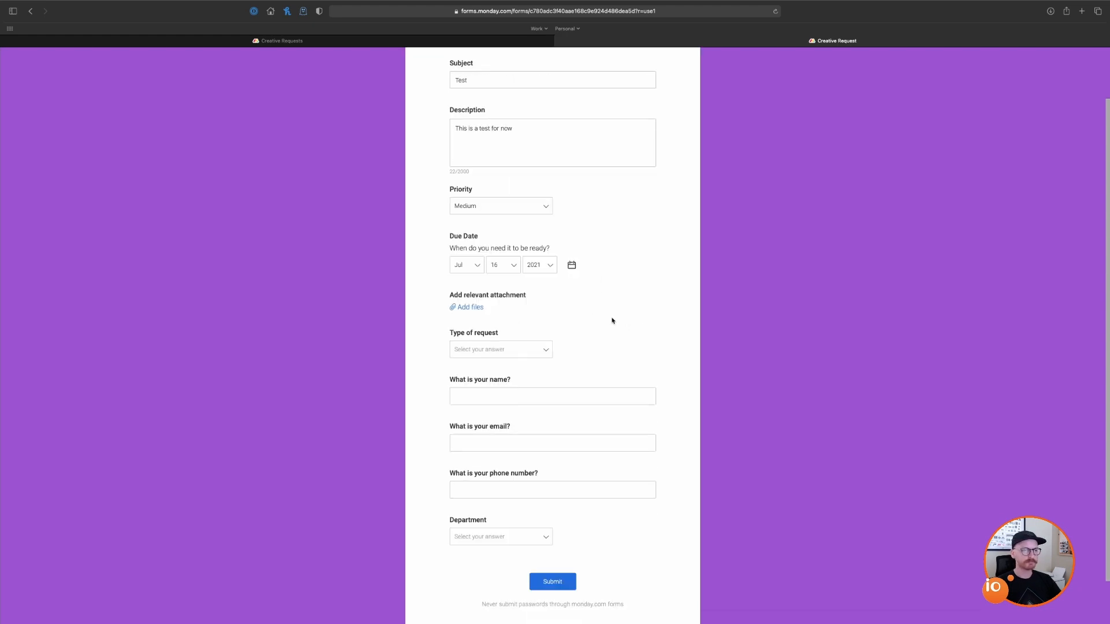
Step: Skip the file attachment and choose Social Media as the request type
click(474, 311)
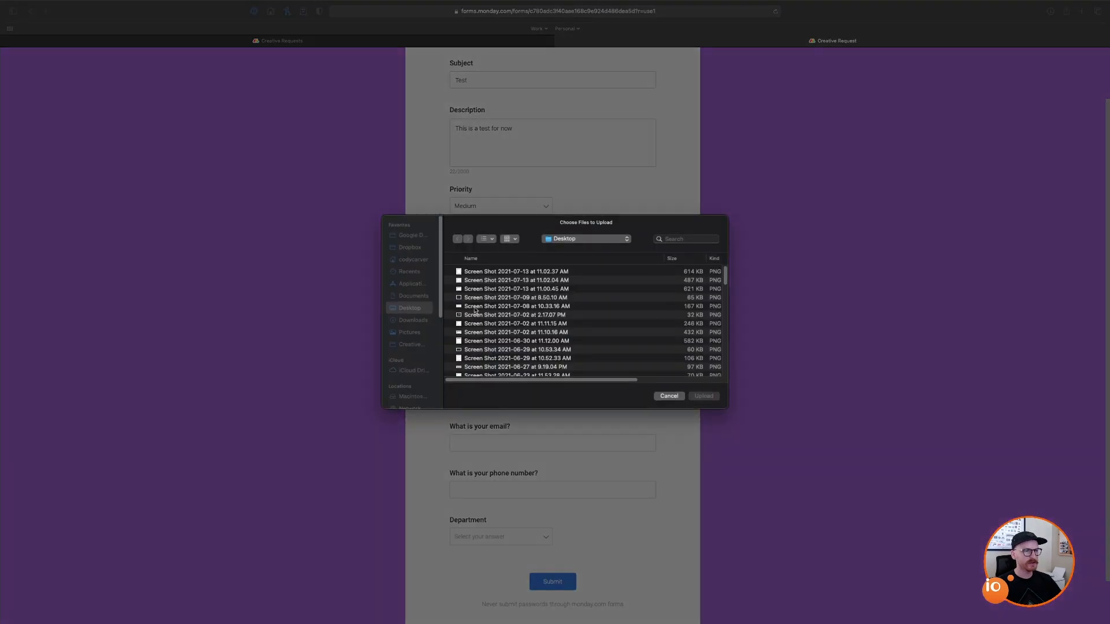
click(670, 397)
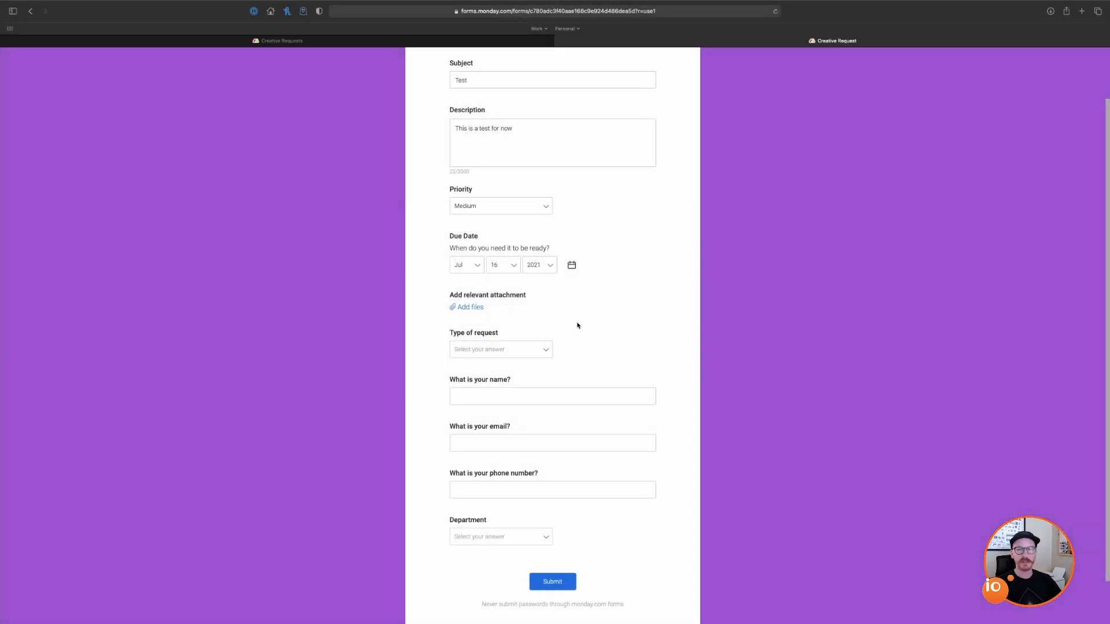
scroll(601, 324, down, 1)
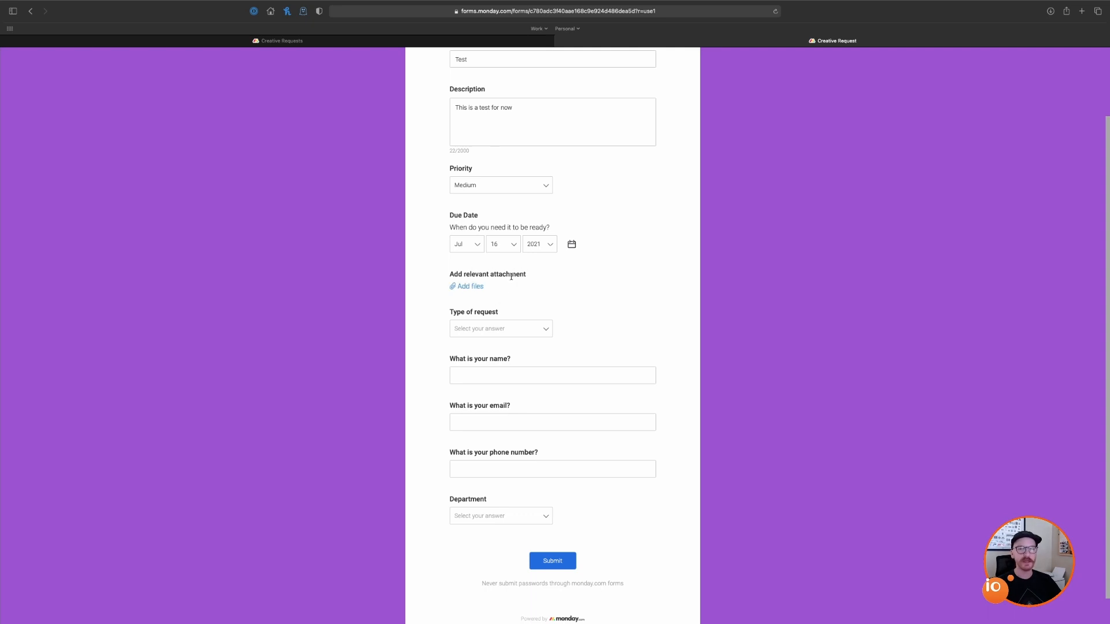
scroll(581, 320, down, 2)
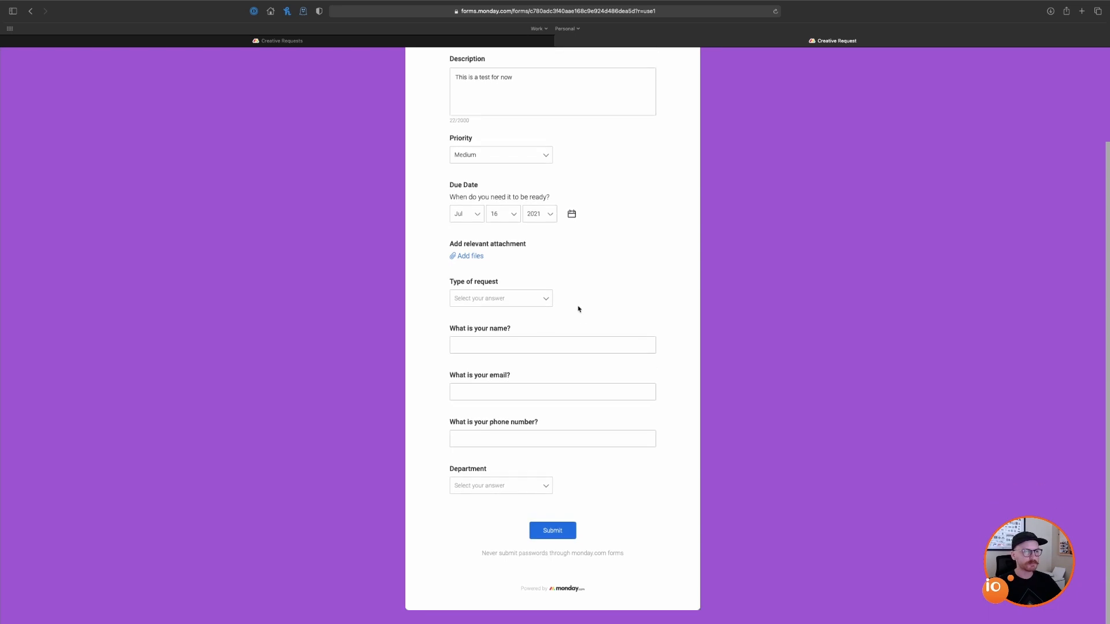
click(548, 300)
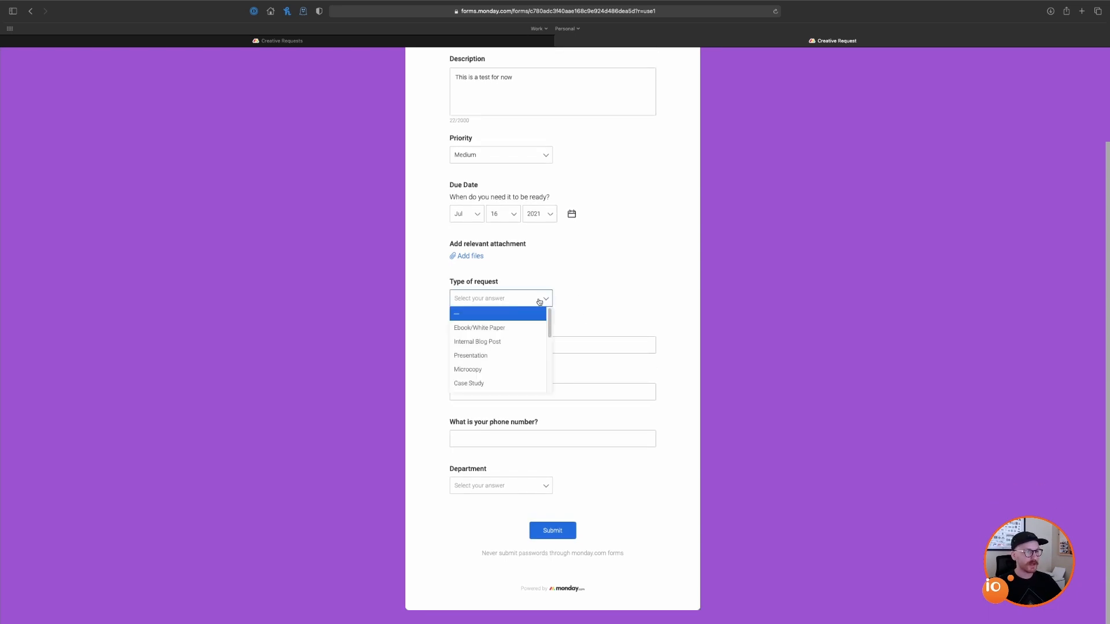
scroll(497, 380, down, 1)
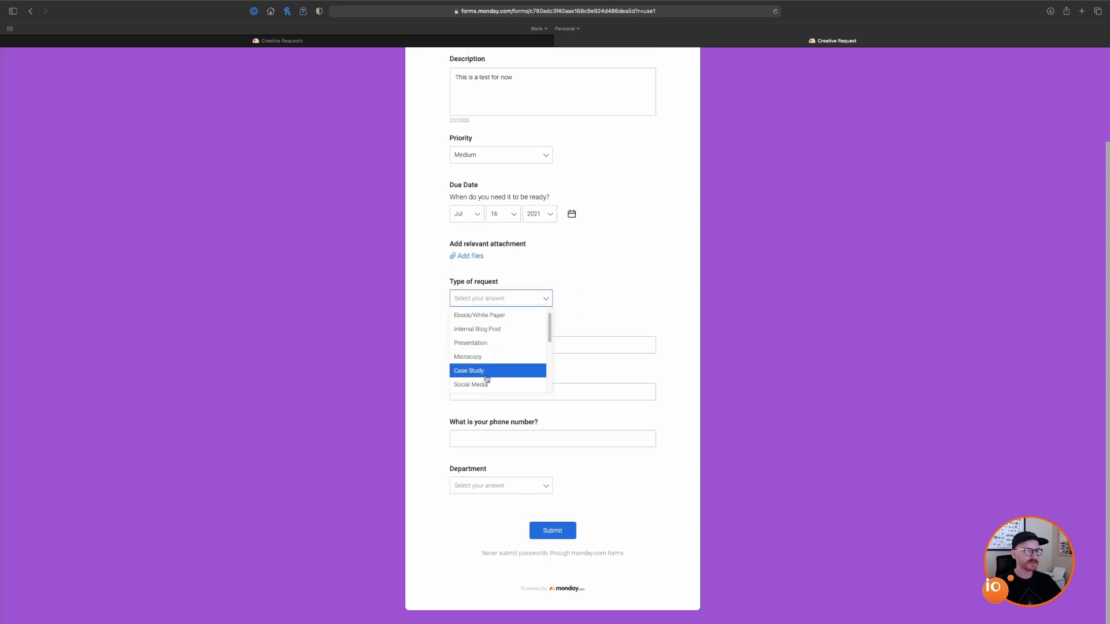
scroll(487, 376, down, 1)
click(487, 375)
Step: Enter the requester's name, e-mail and phone, pick Marketing department, and submit
click(583, 344)
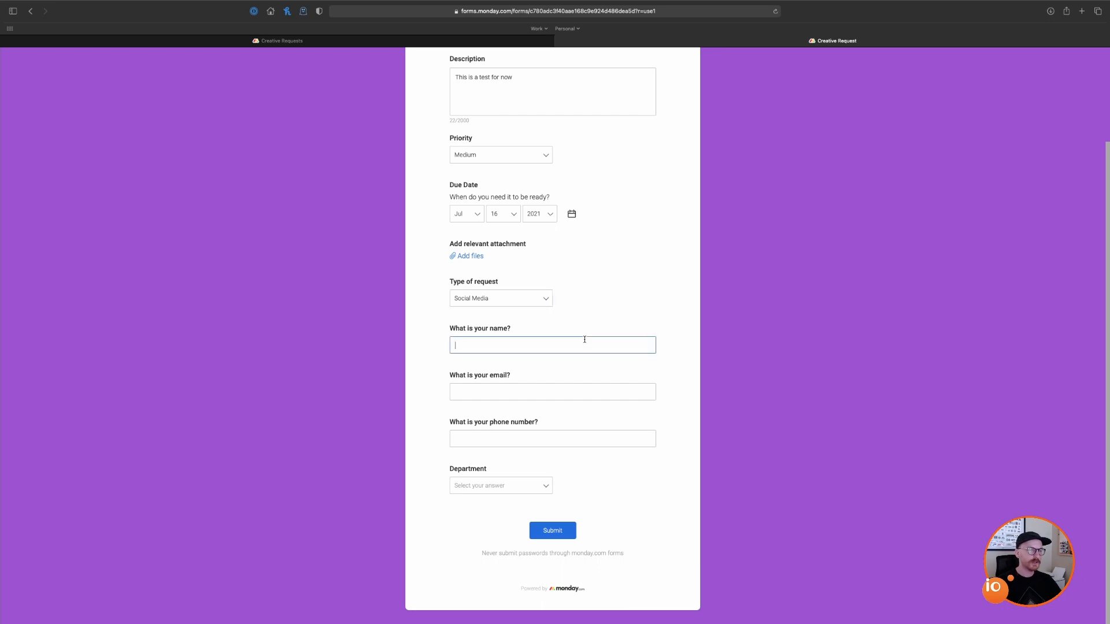
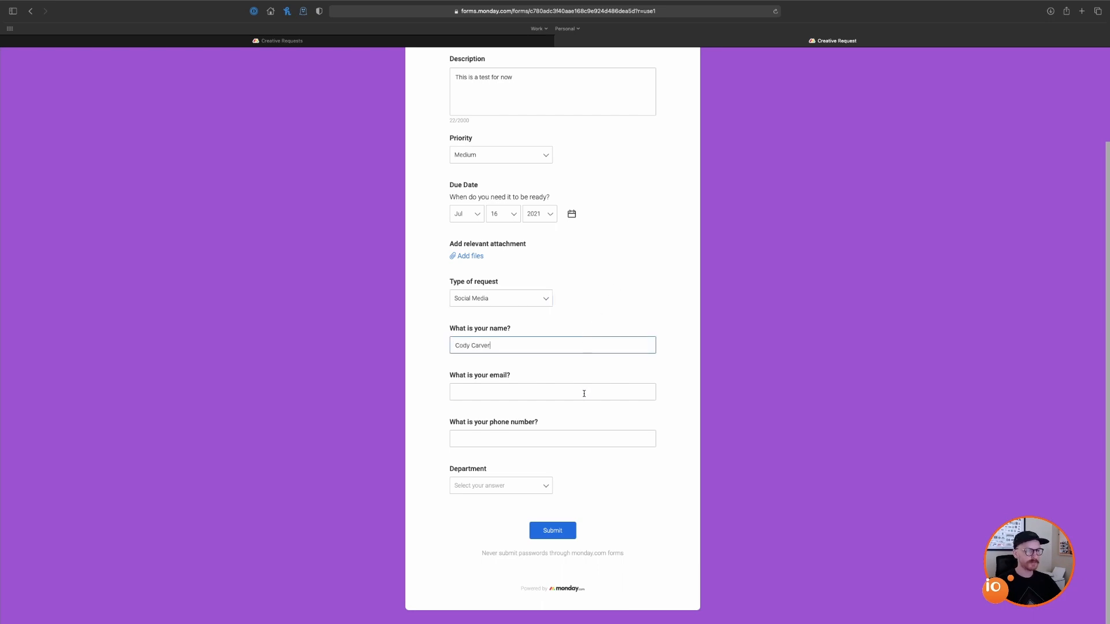
click(584, 394)
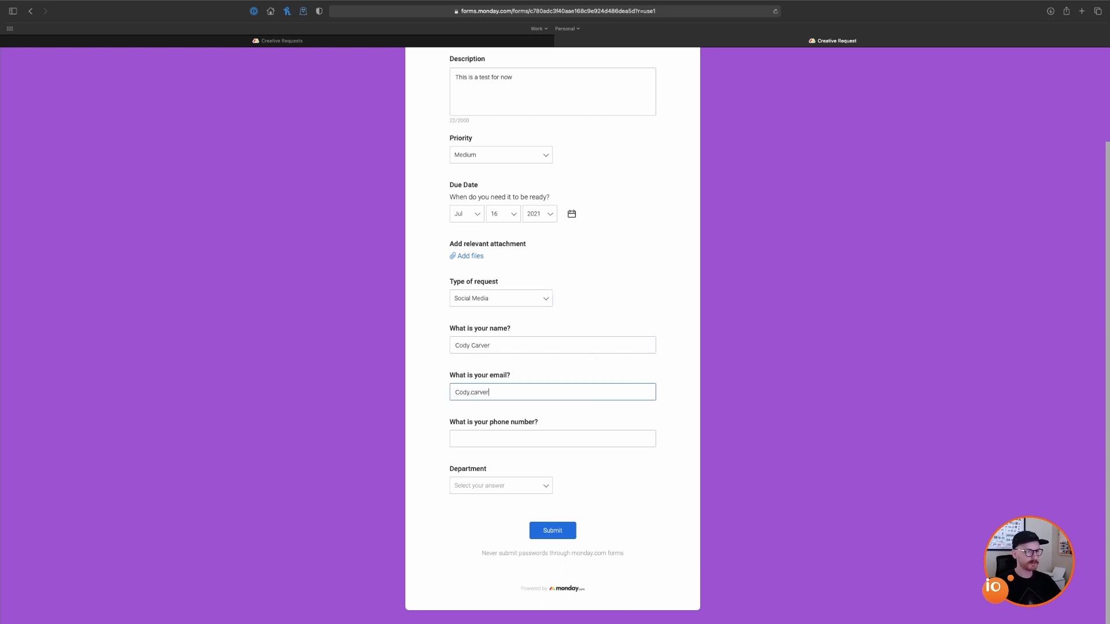
click(588, 438)
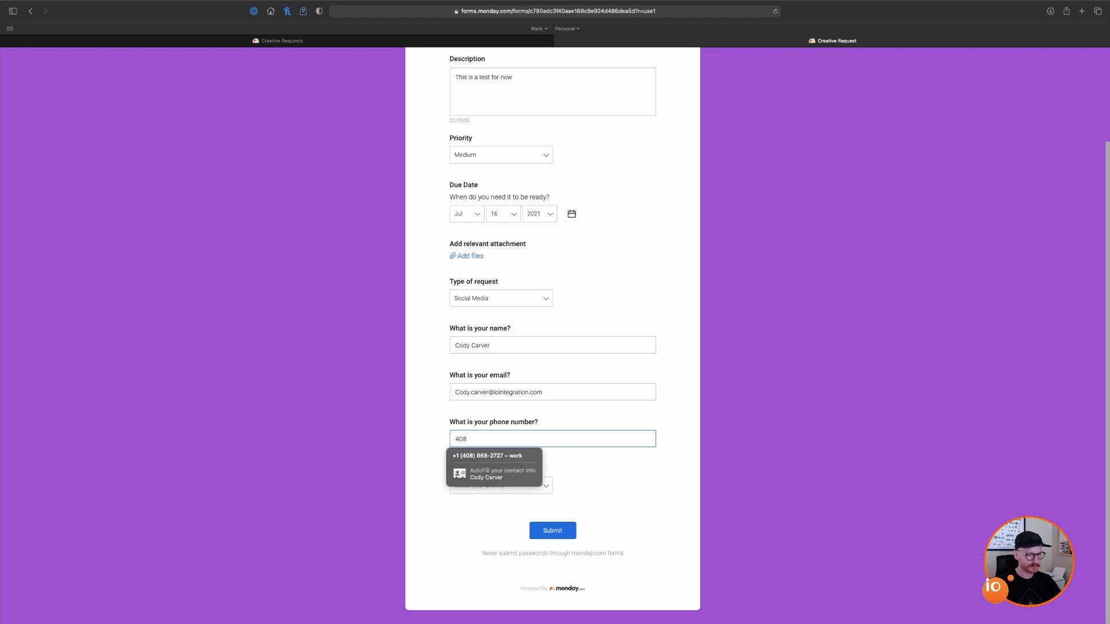
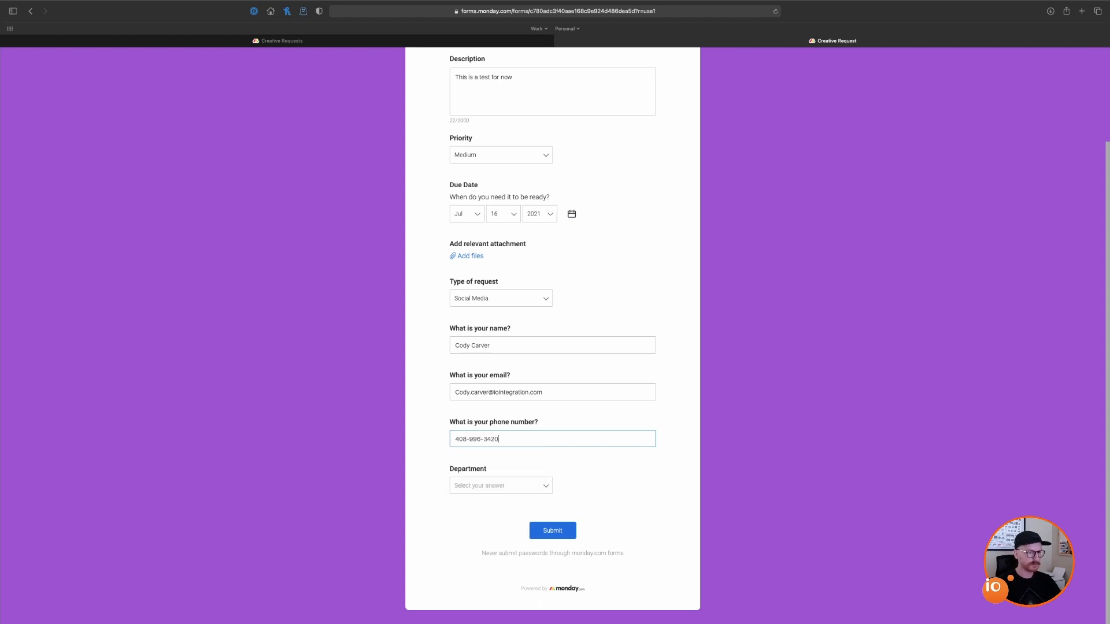
click(525, 490)
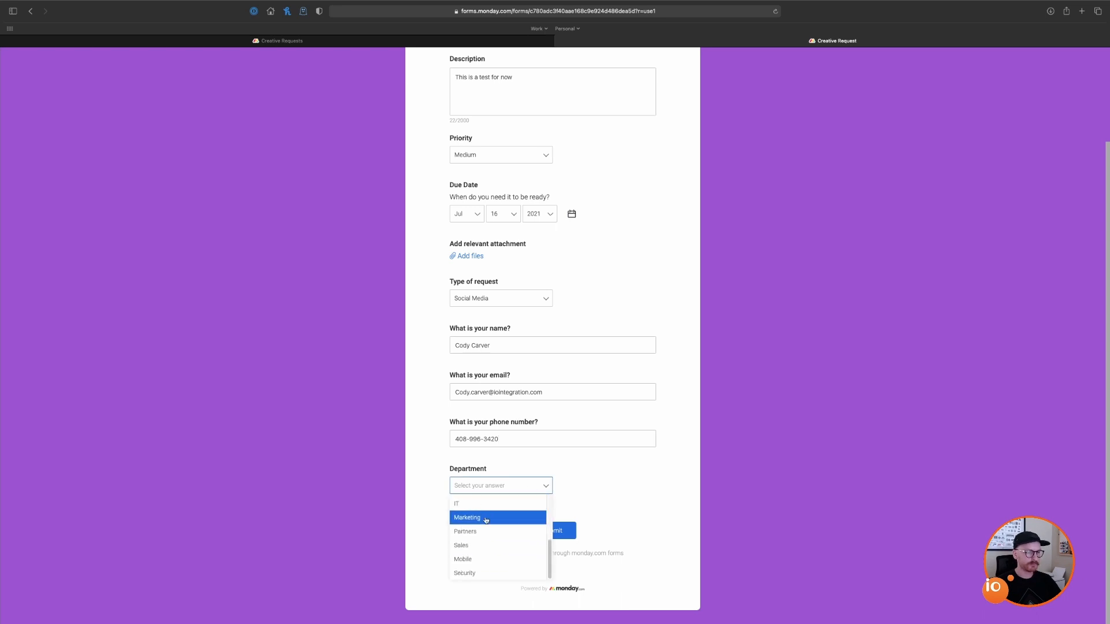
click(478, 515)
click(554, 530)
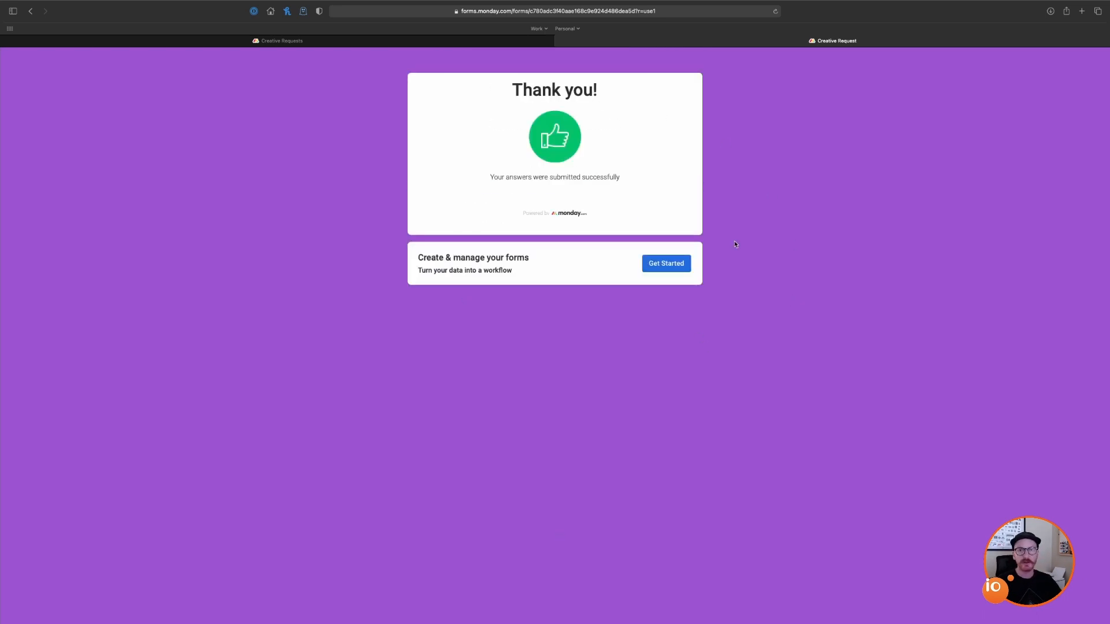
Step: Close the submitted form, return to the Main Table, and open the board's automations
click(559, 41)
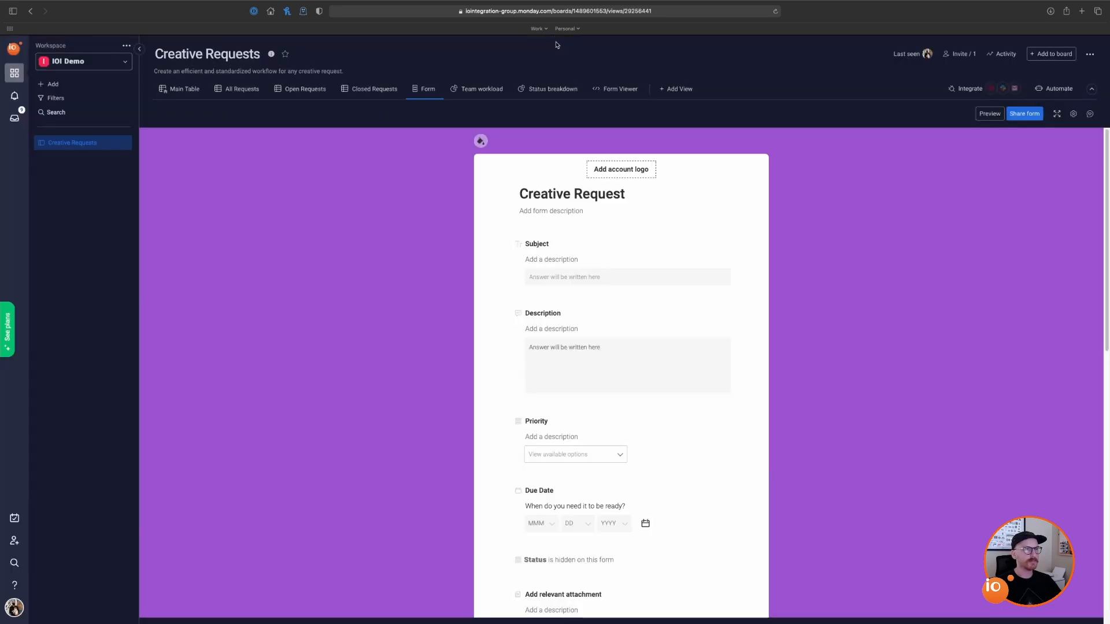
click(180, 89)
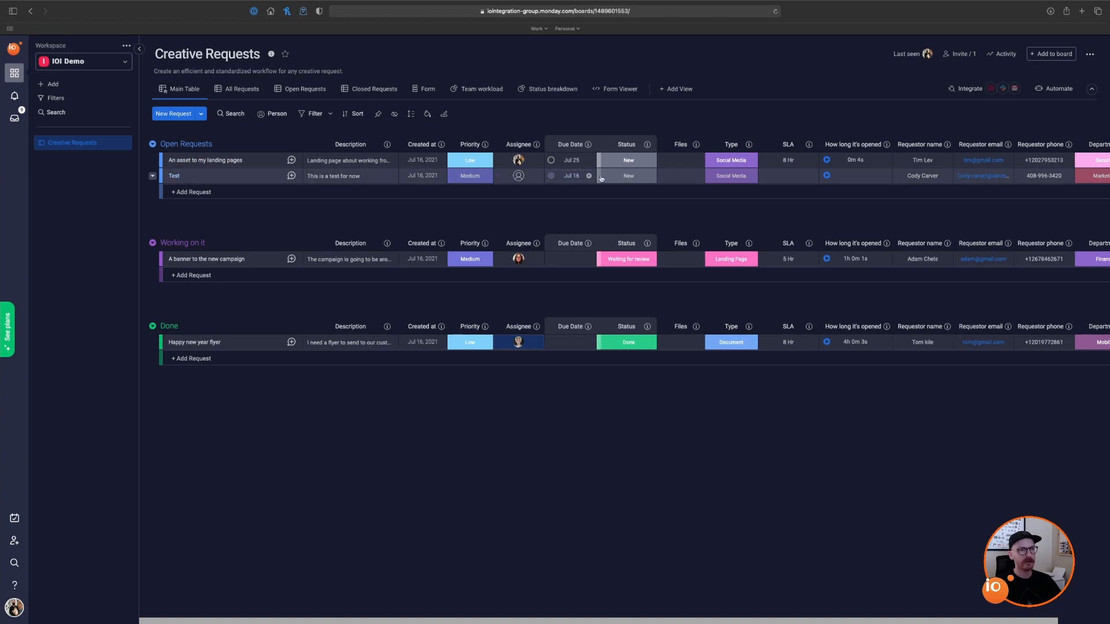
scroll(750, 622, right, 3)
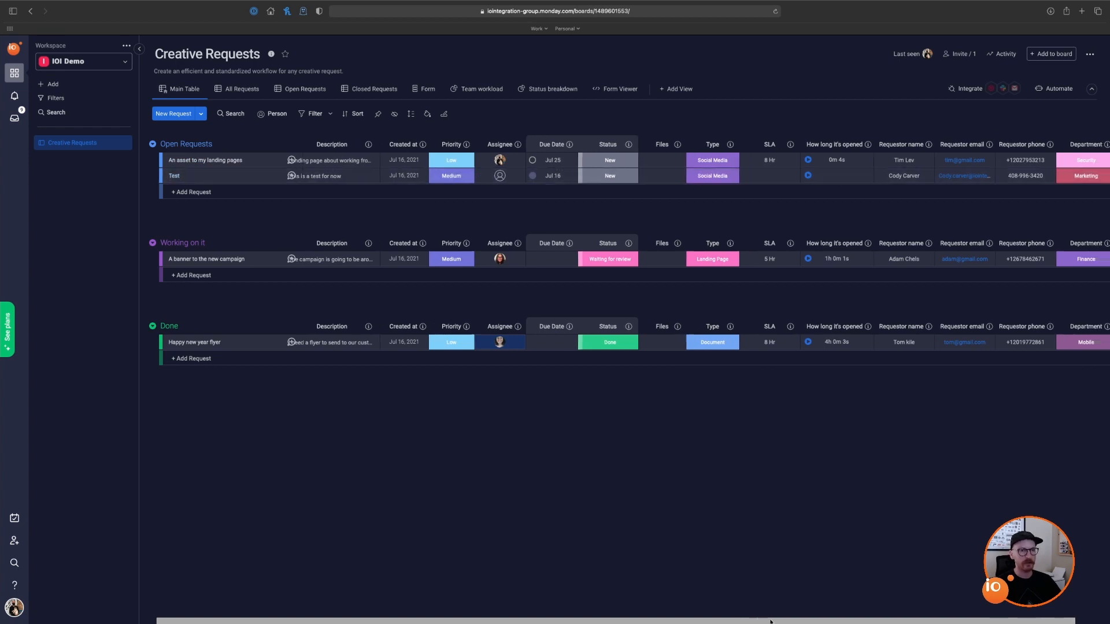
scroll(824, 622, left, 3)
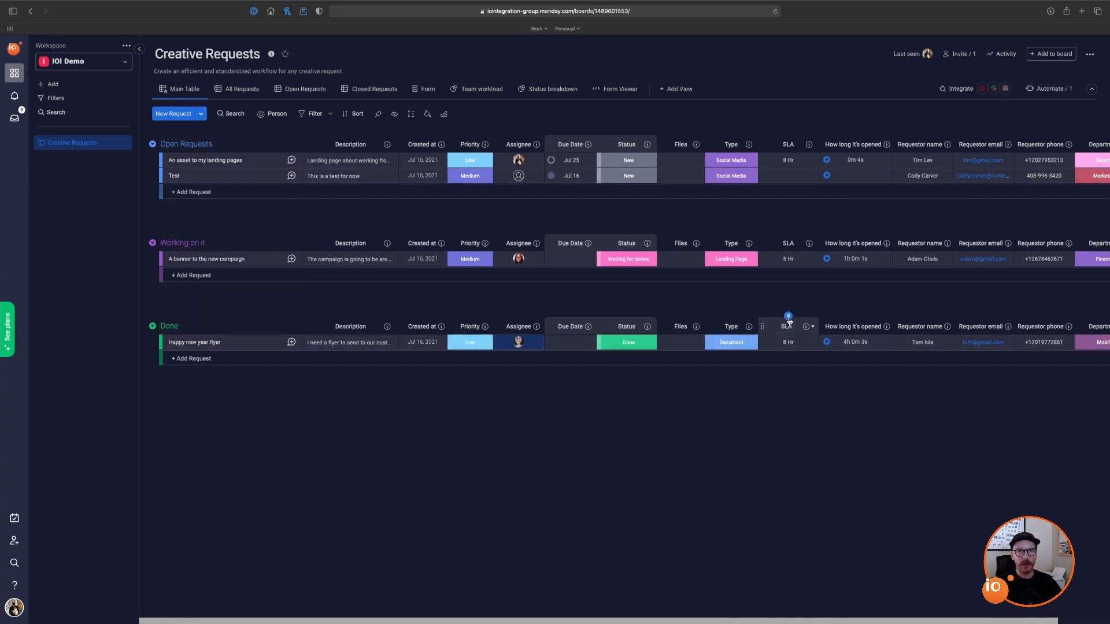
click(1052, 90)
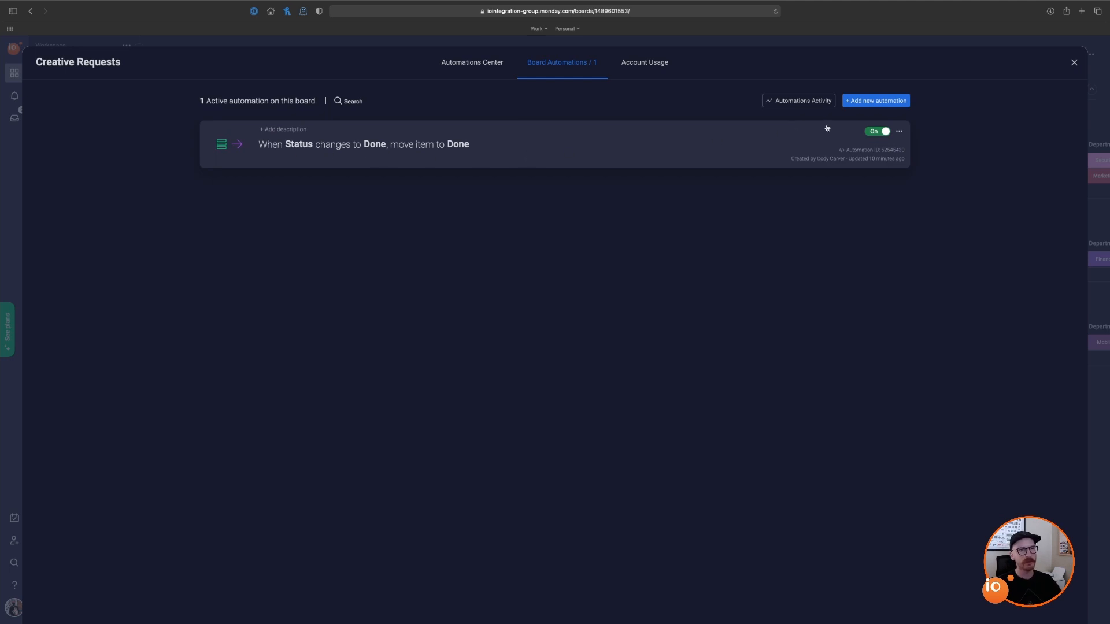
Step: Search the Automations Center for 'track' and open the start/stop time-tracking template
click(873, 105)
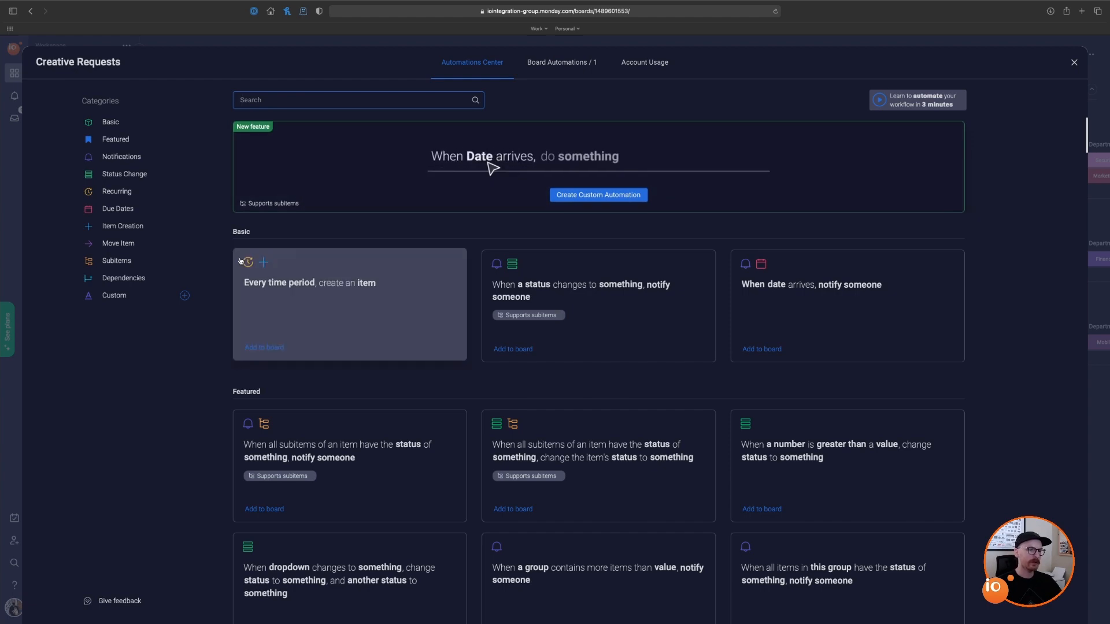
scroll(618, 374, down, 2)
scroll(618, 375, down, 5)
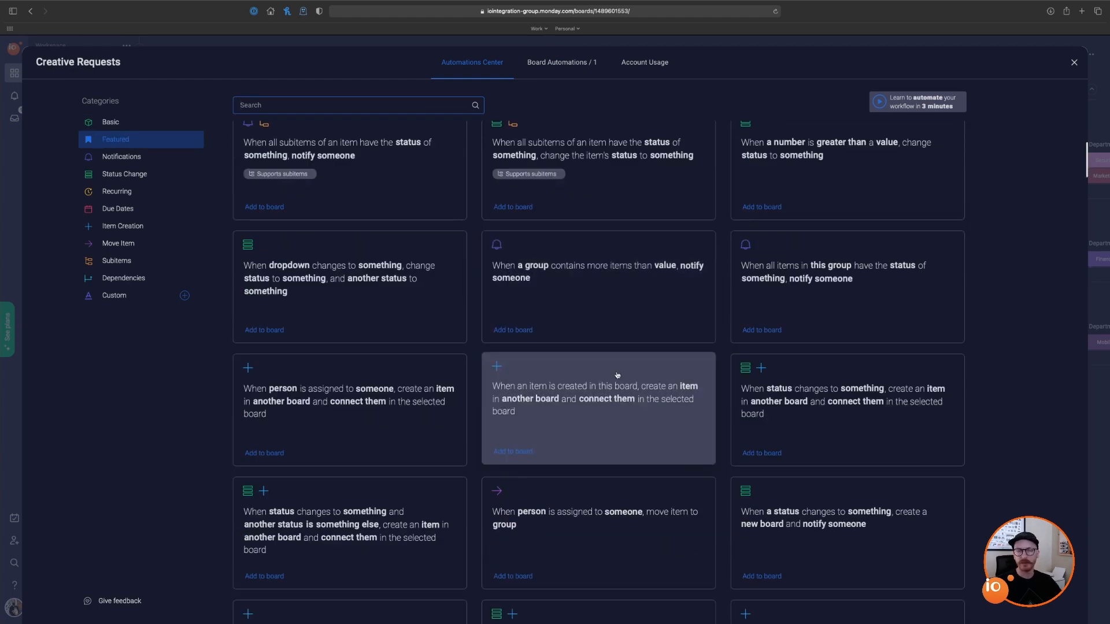
scroll(618, 376, down, 5)
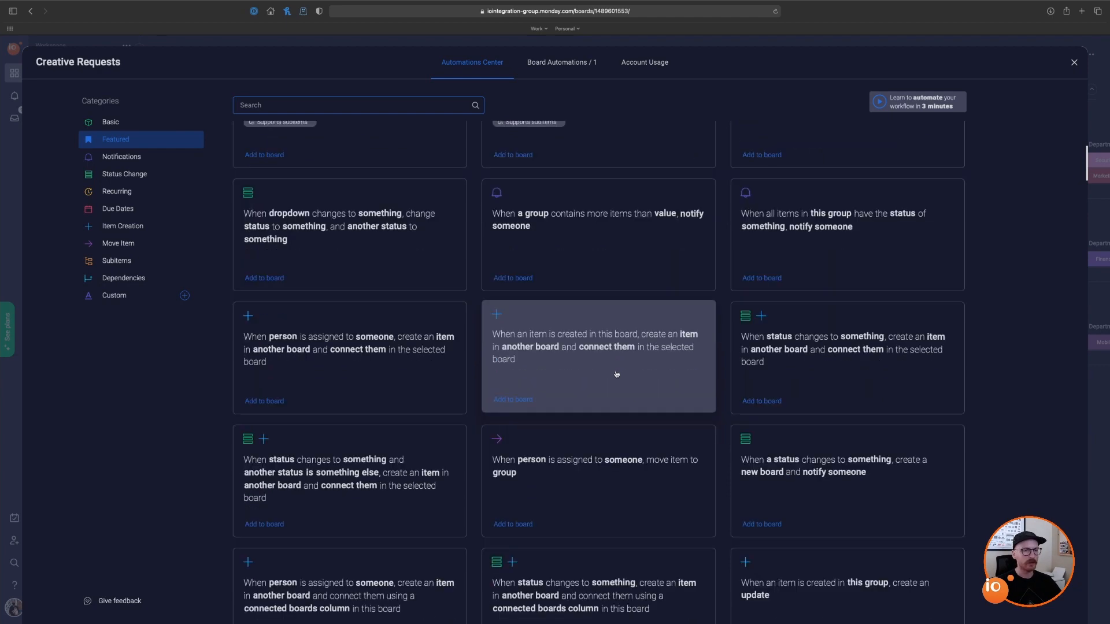
text(track)
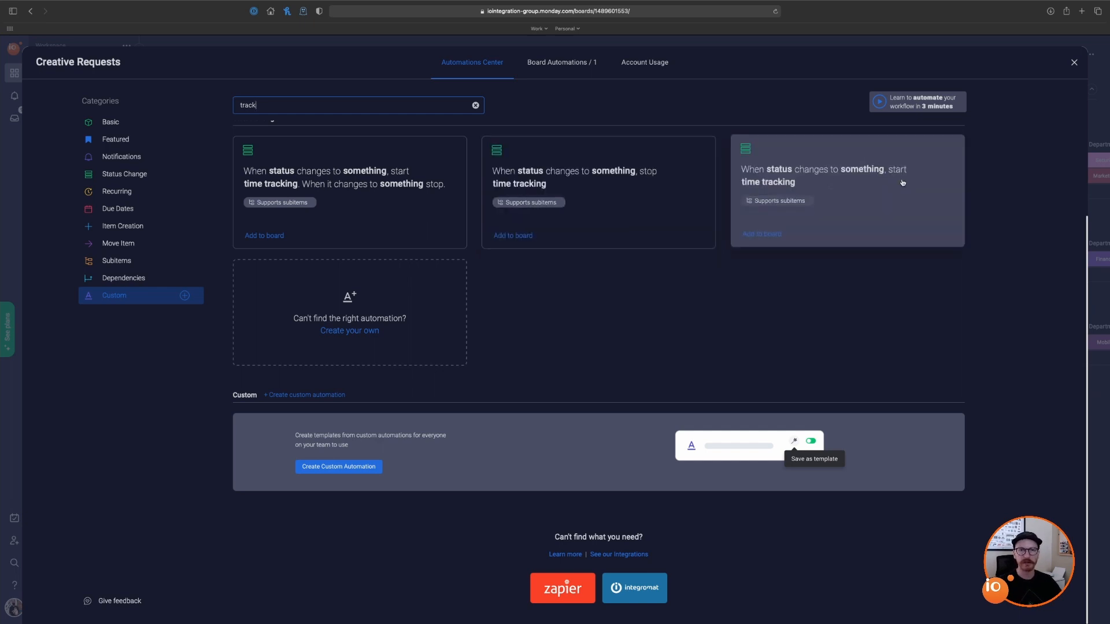
click(372, 198)
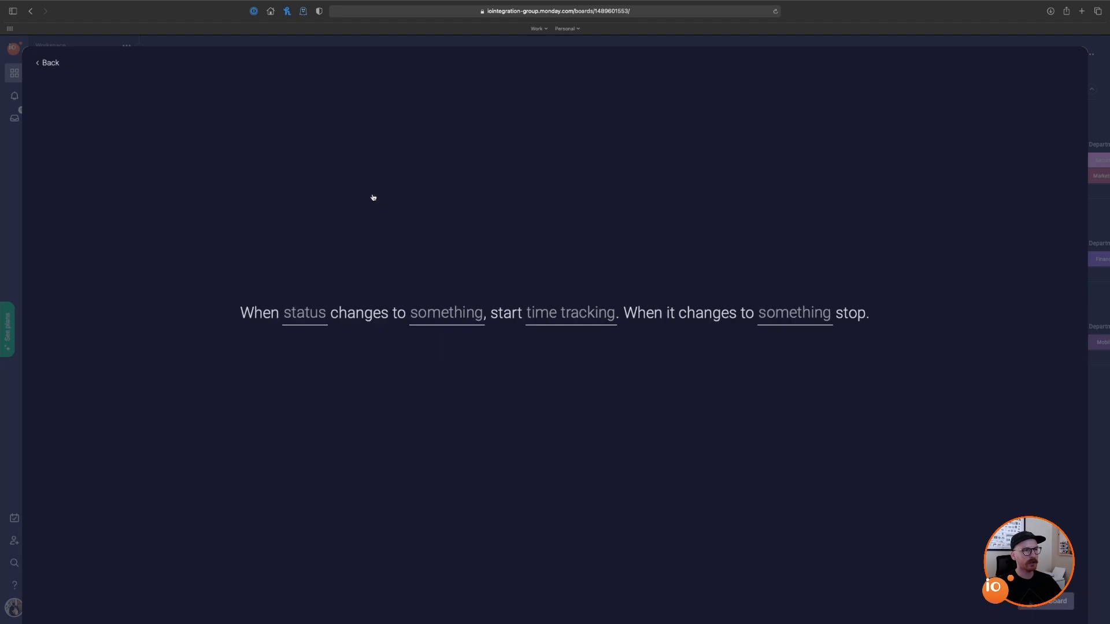
Step: Configure the recipe: Status New starts and Done stops tracking in How long it's opened
click(304, 317)
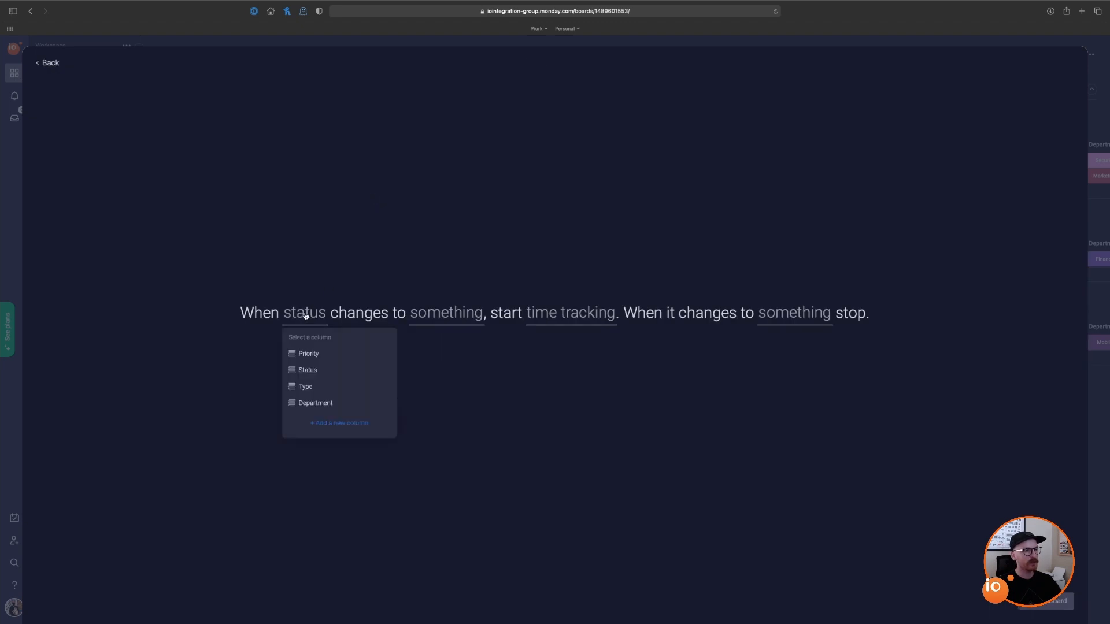
click(315, 371)
click(469, 320)
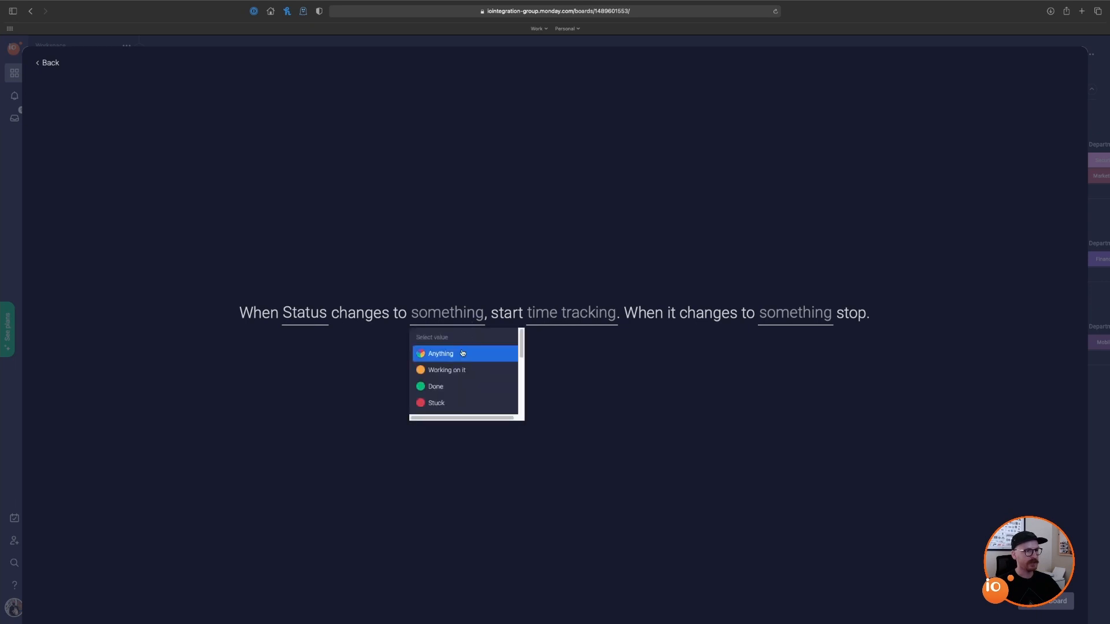
scroll(461, 392, down, 5)
scroll(461, 399, down, 2)
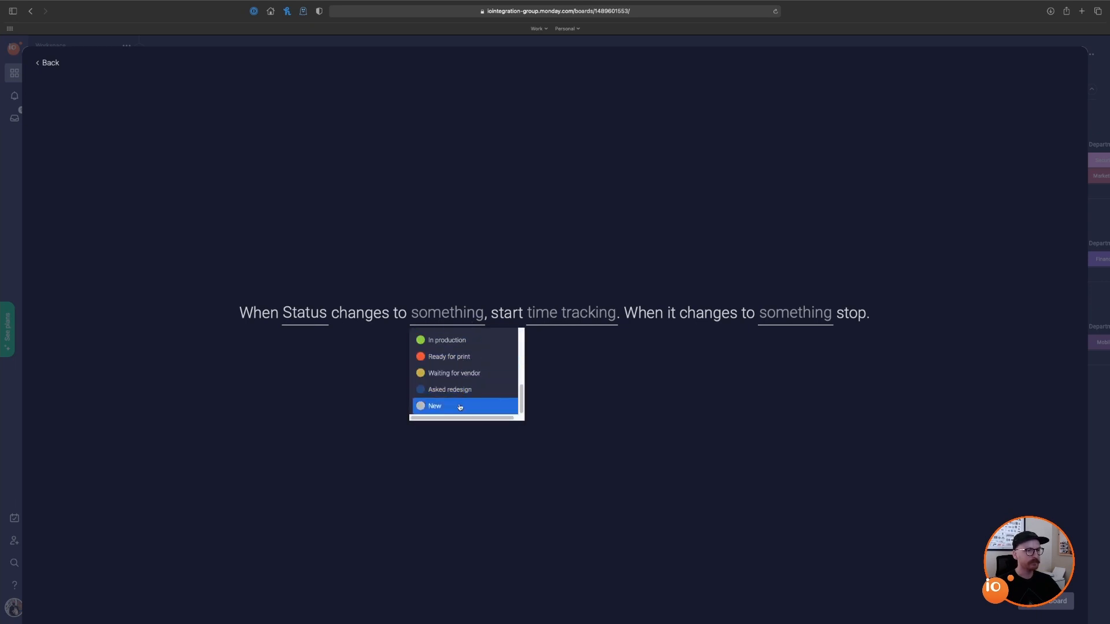
click(461, 408)
click(543, 323)
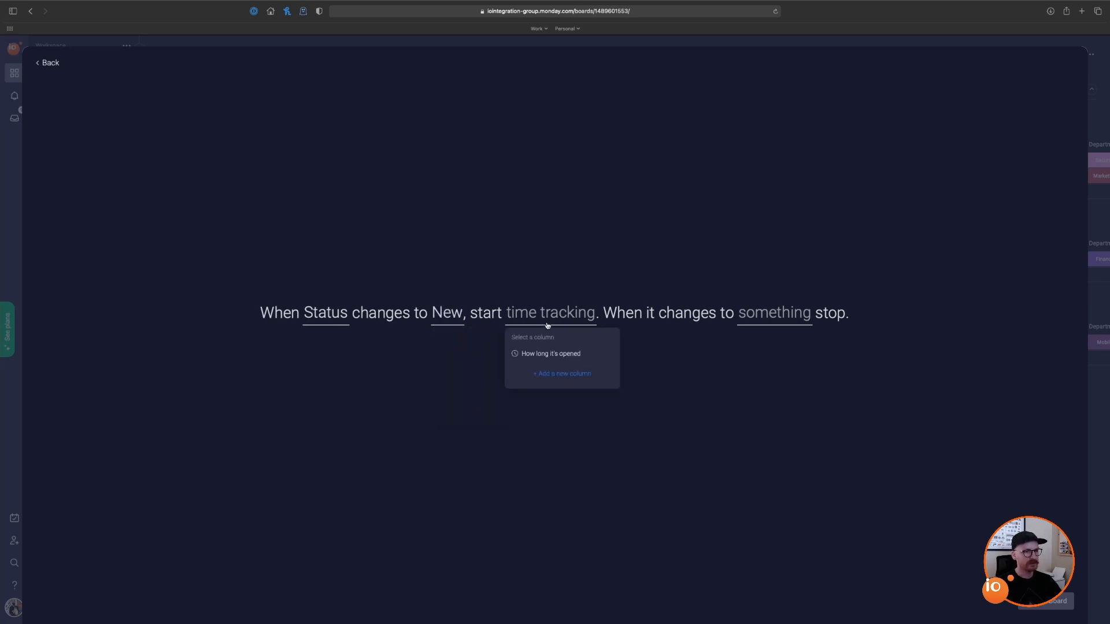
click(556, 355)
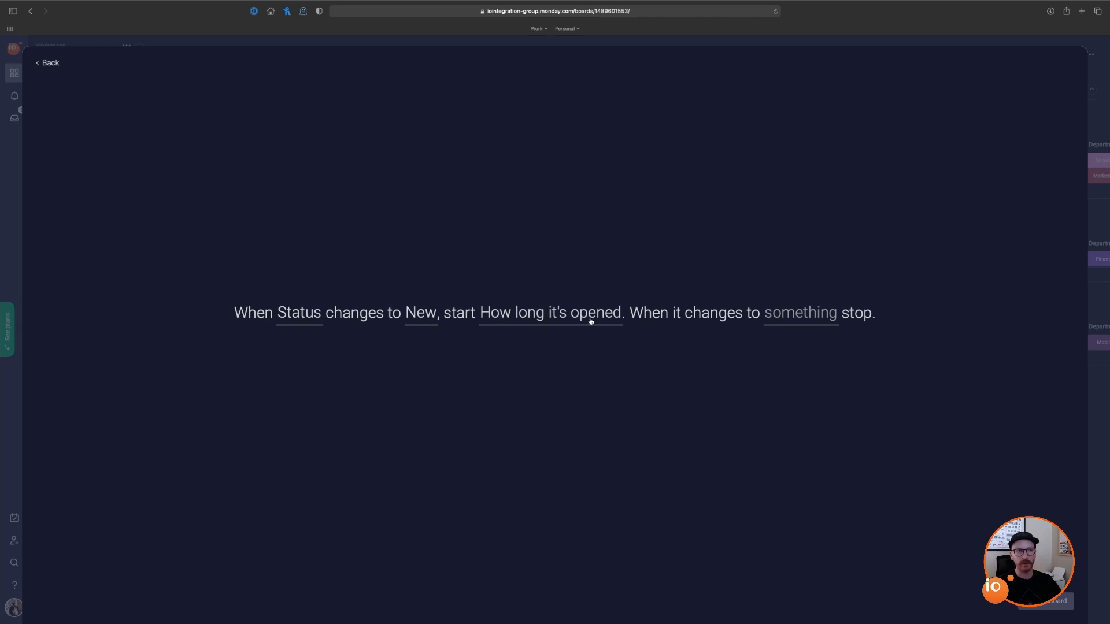
click(826, 319)
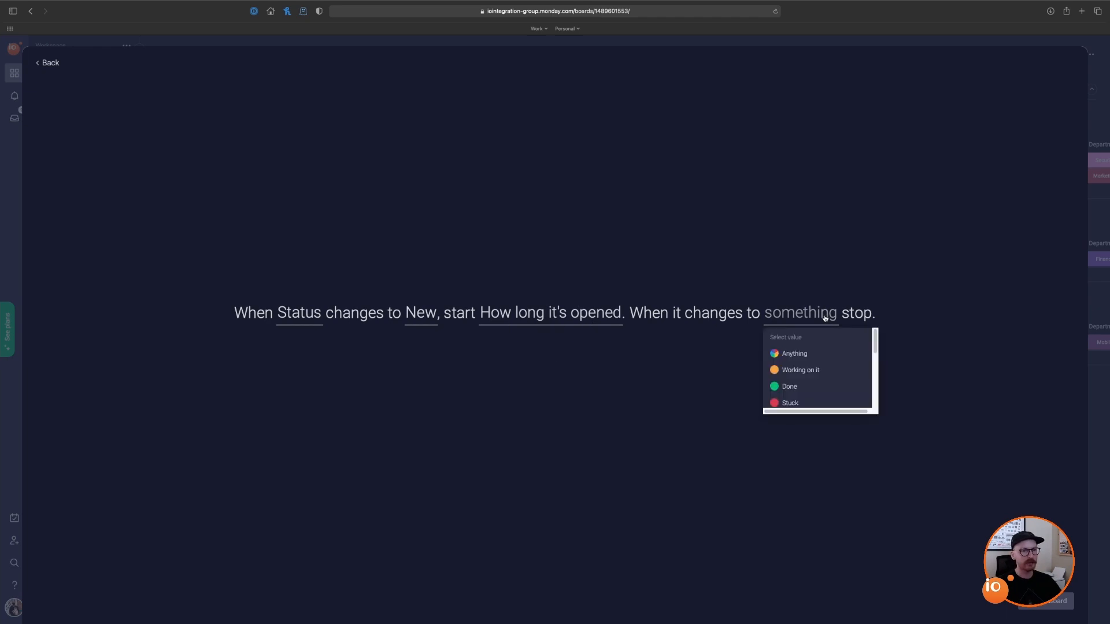
click(814, 384)
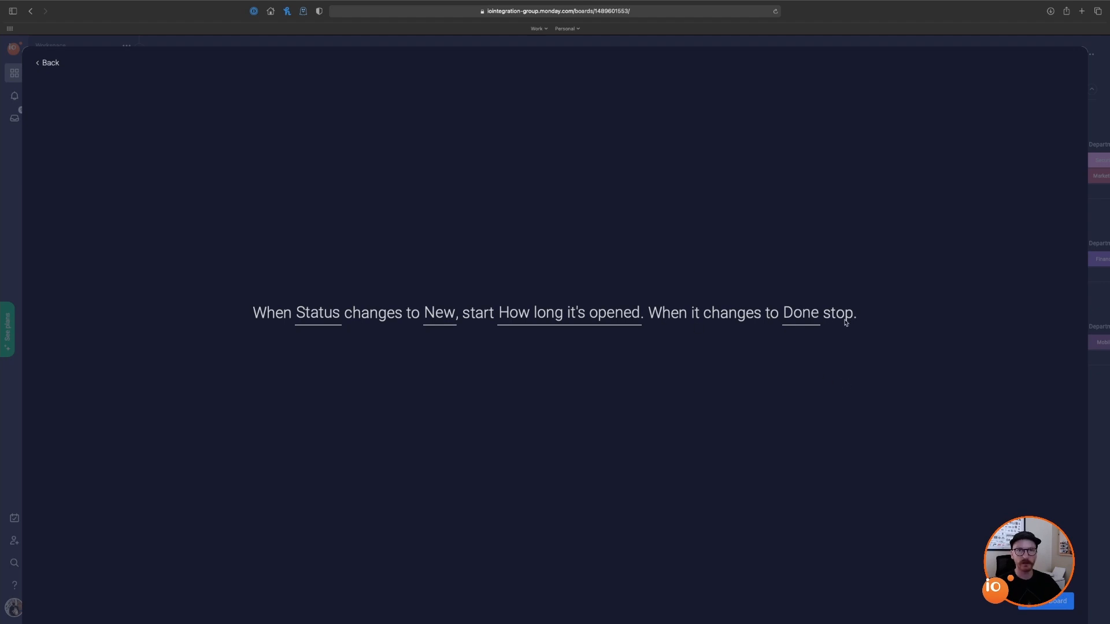
Step: Add the time-tracking automation to the board and return to the Test request
click(1052, 604)
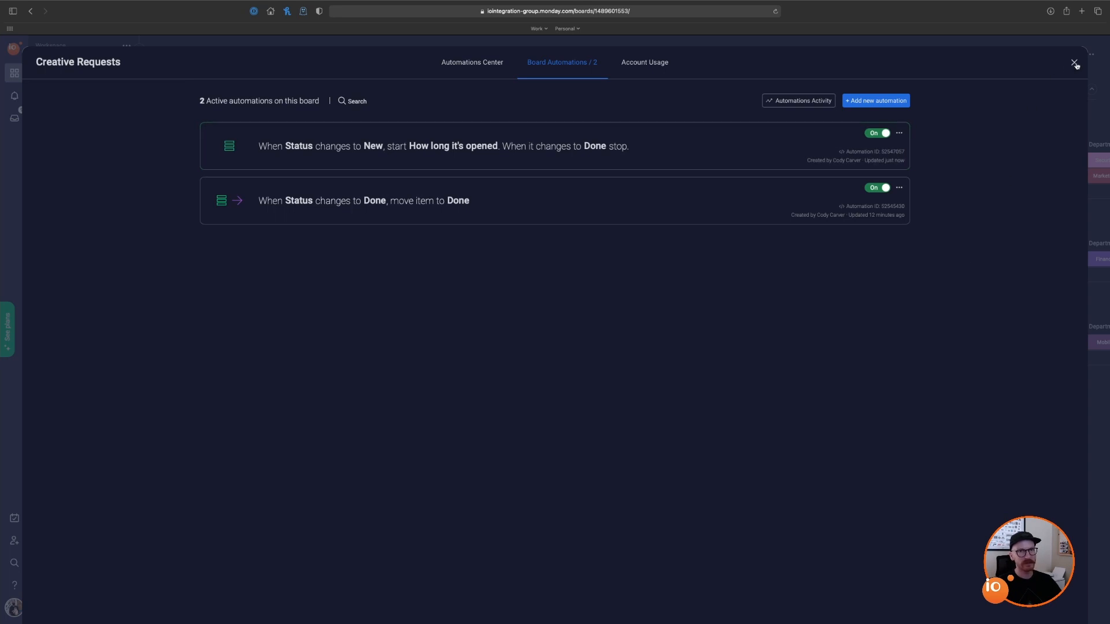
click(1073, 63)
click(624, 180)
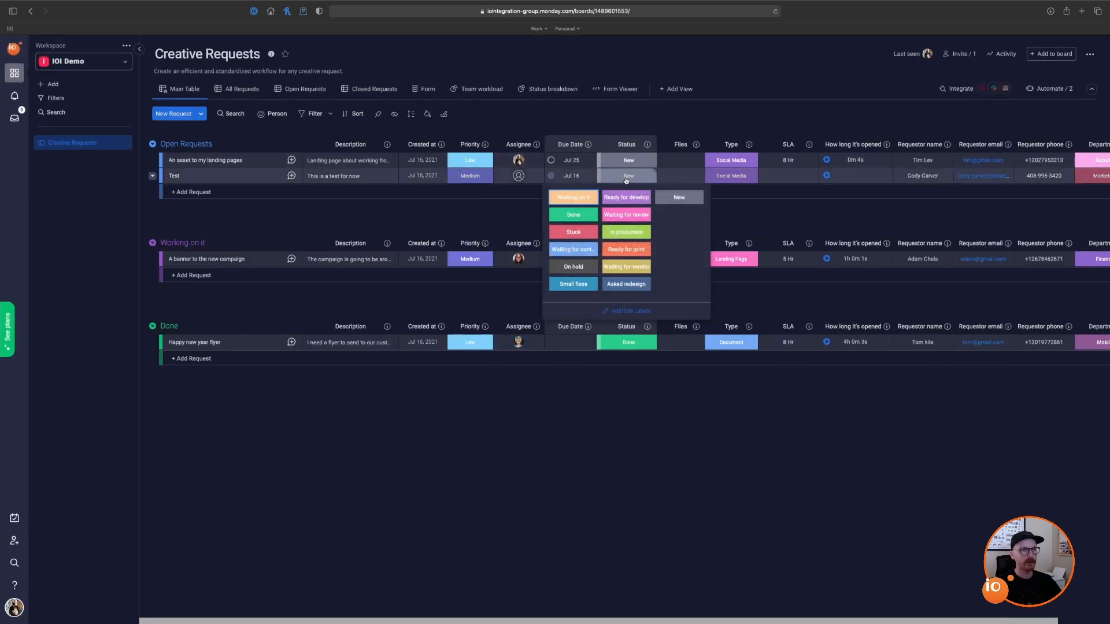
Step: Switch the Test request's status through On hold, New and Done, then back to New
click(586, 268)
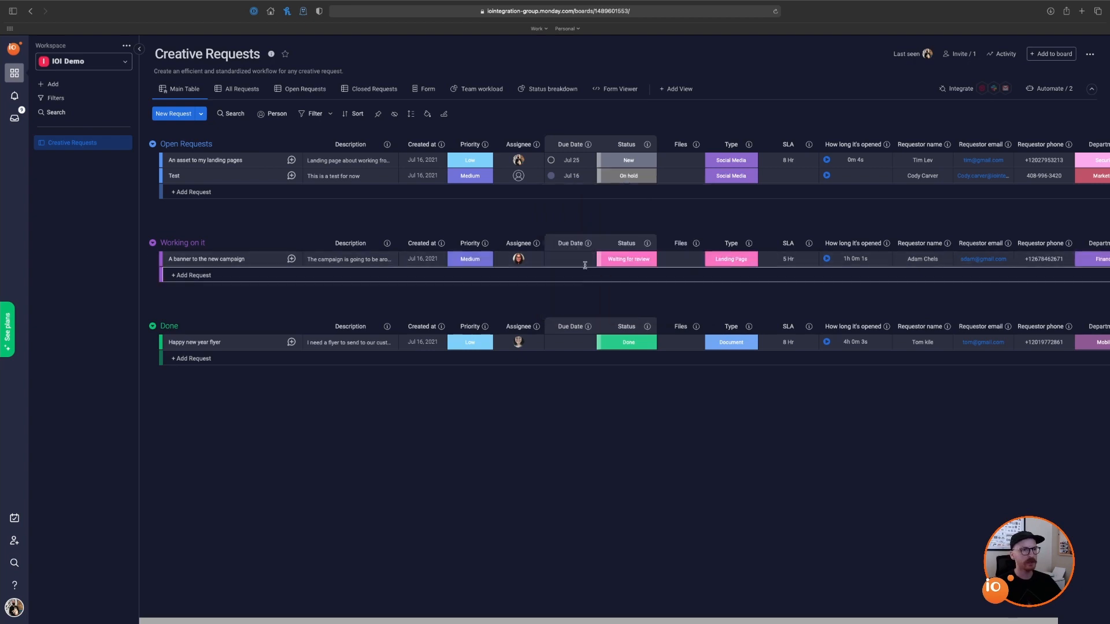
click(626, 181)
click(674, 200)
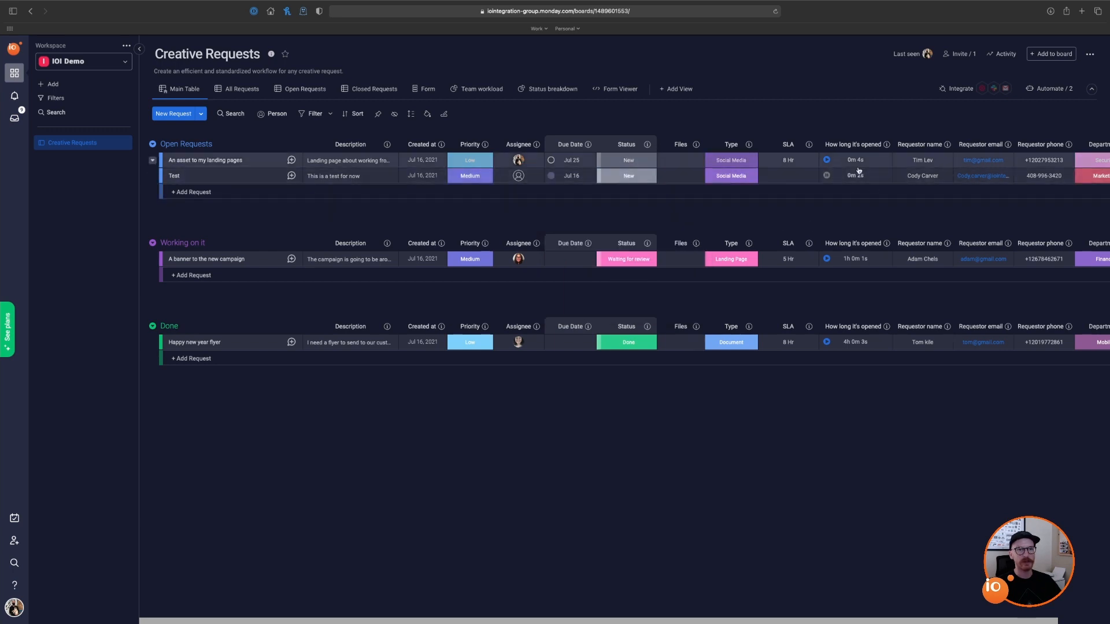
click(626, 183)
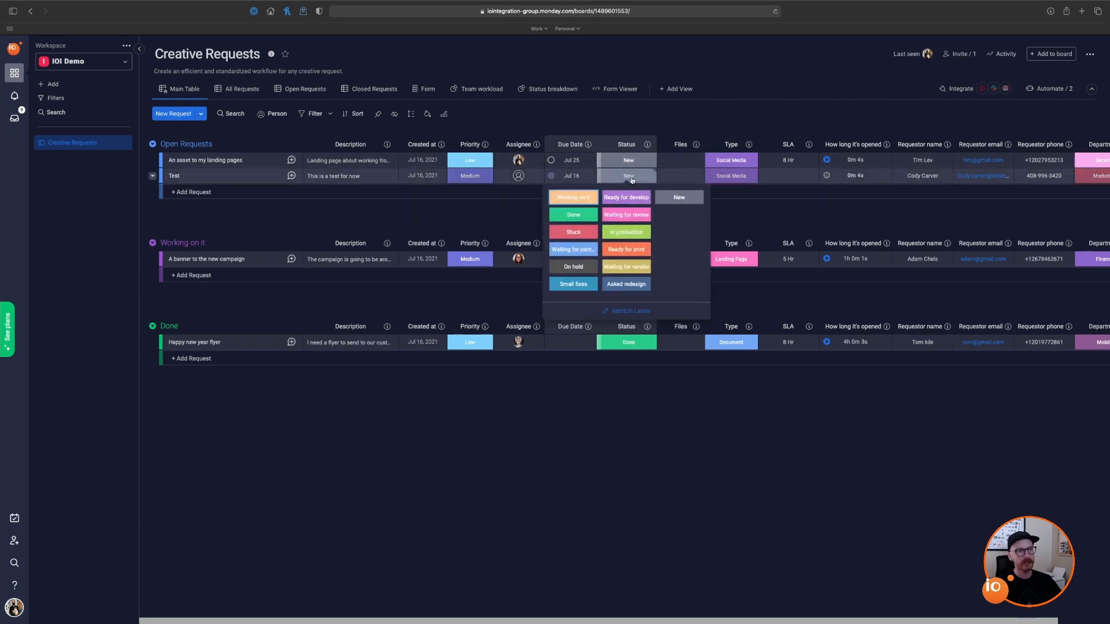
click(582, 217)
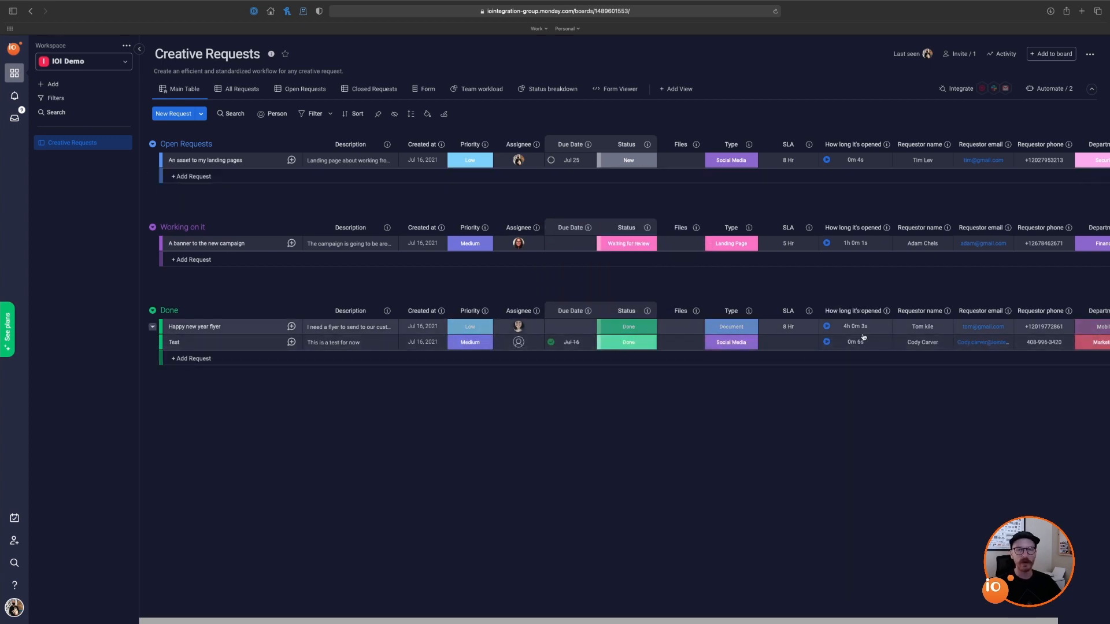
click(627, 345)
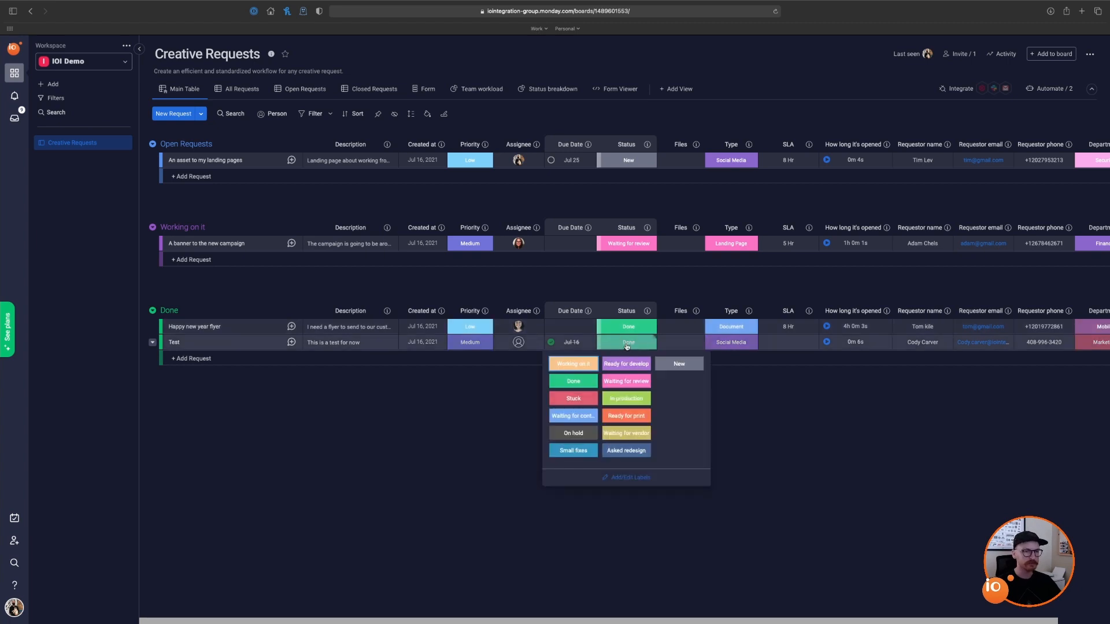
click(679, 363)
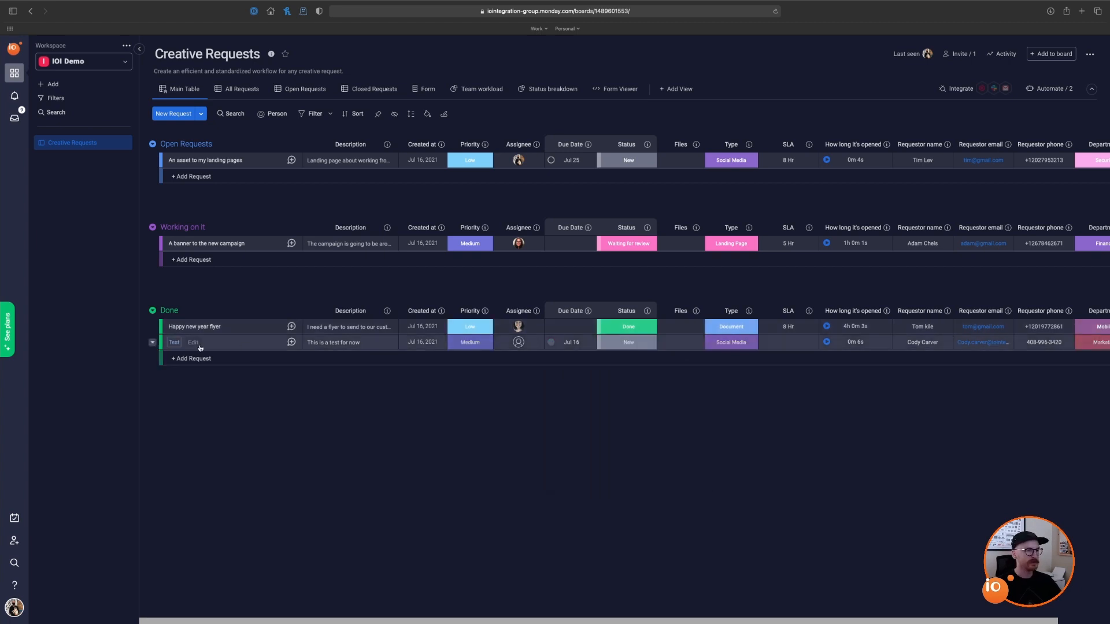
Step: Select the Test row and use Move to group to place it in Open Requests
click(166, 343)
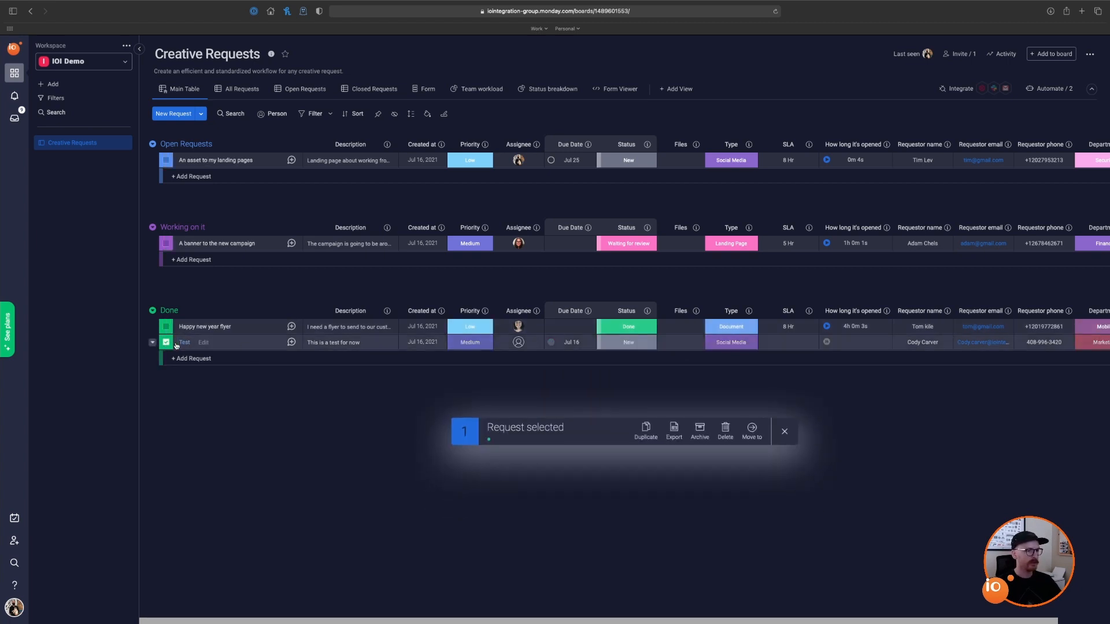
click(753, 430)
click(761, 391)
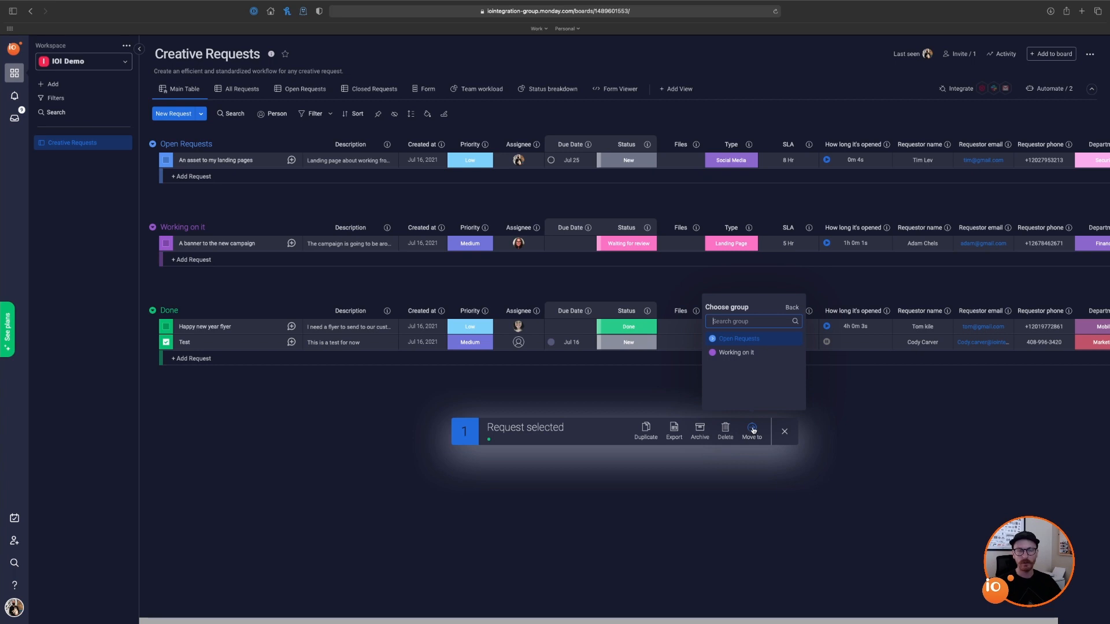
click(742, 342)
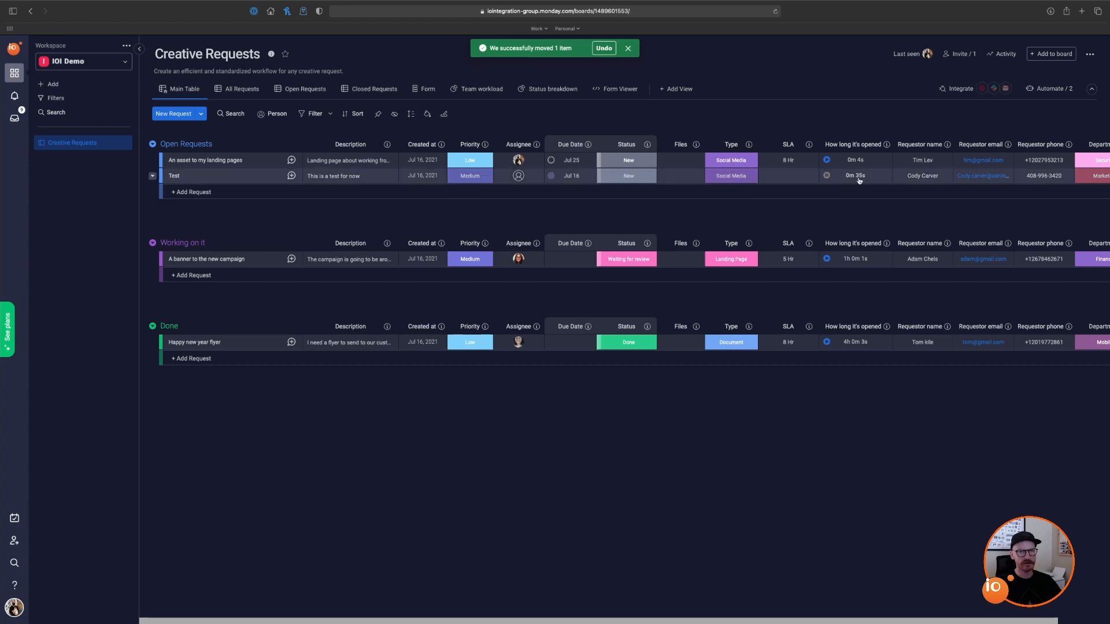
Step: Open the Item Creation template that sets a new item's status to something
click(1049, 89)
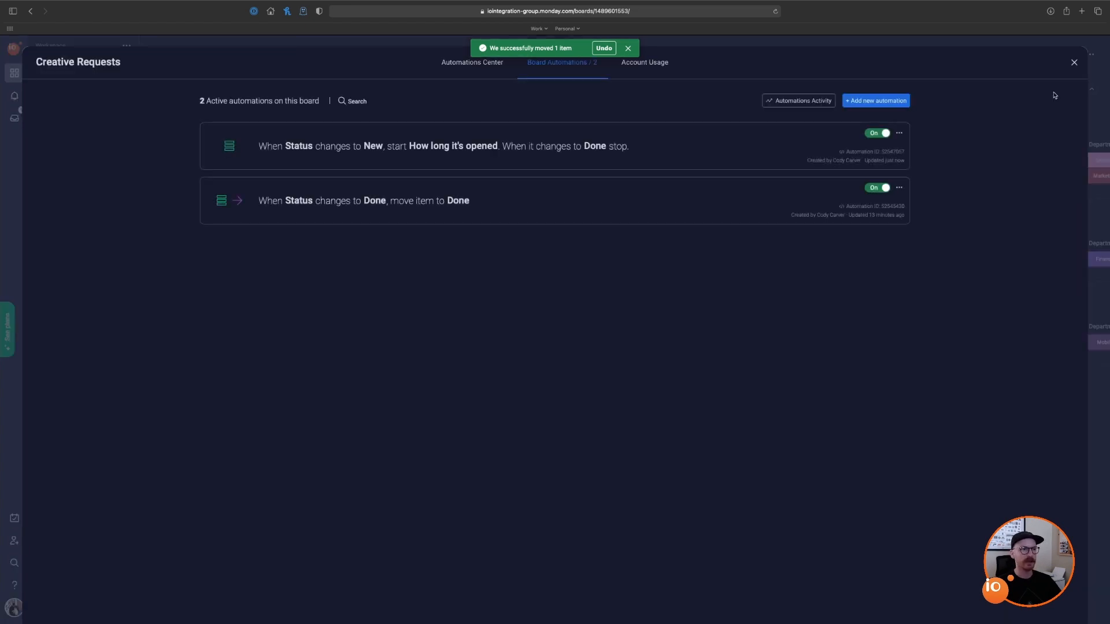
click(883, 101)
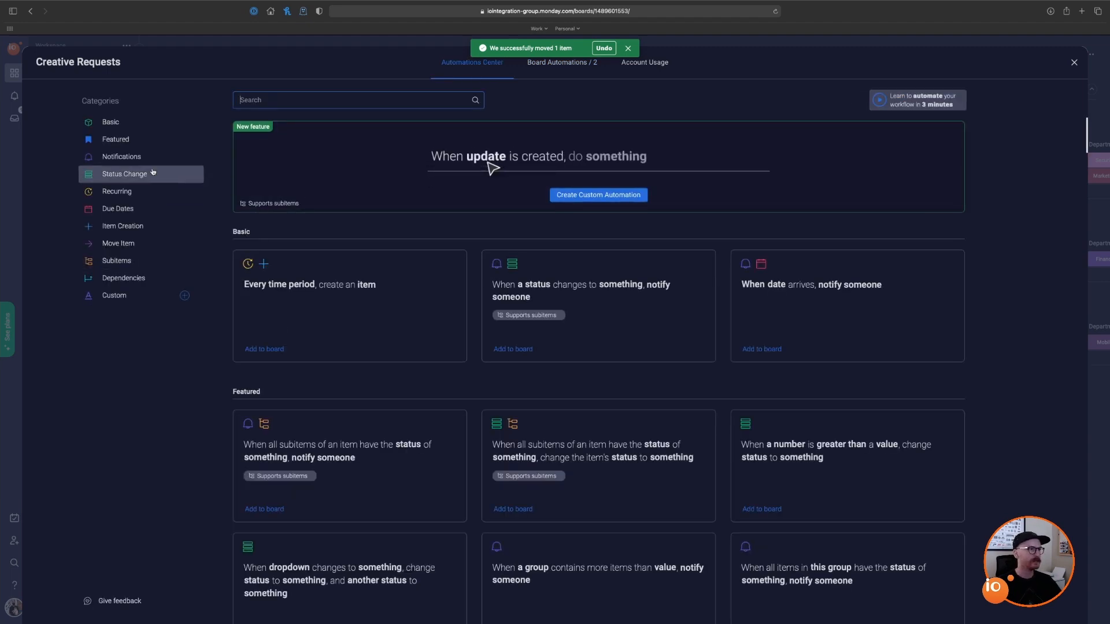
click(131, 228)
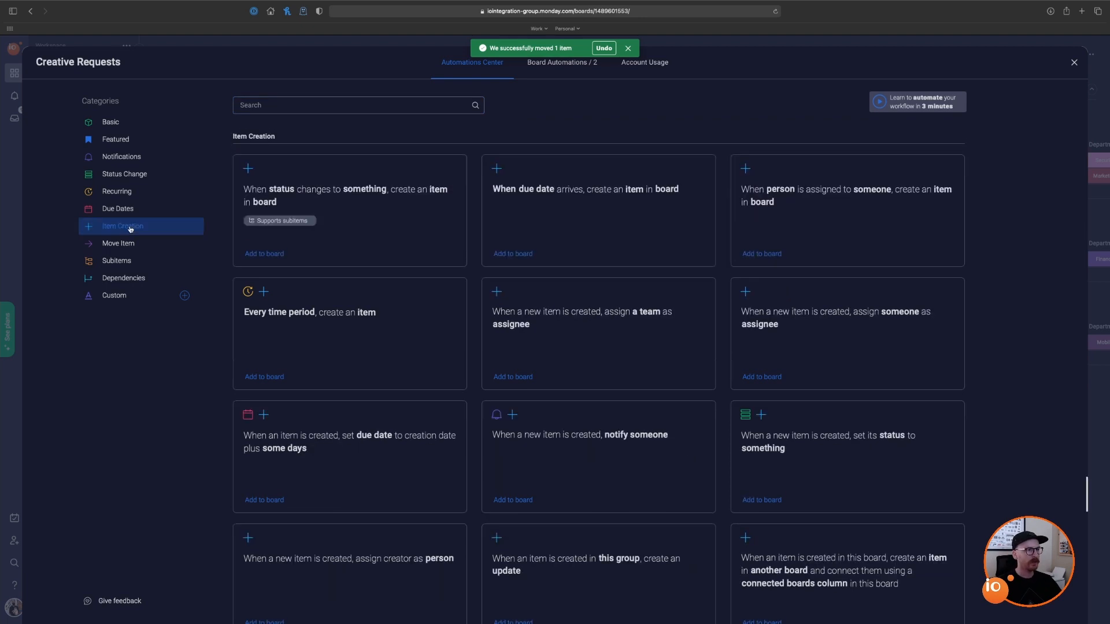
scroll(627, 240, down, 1)
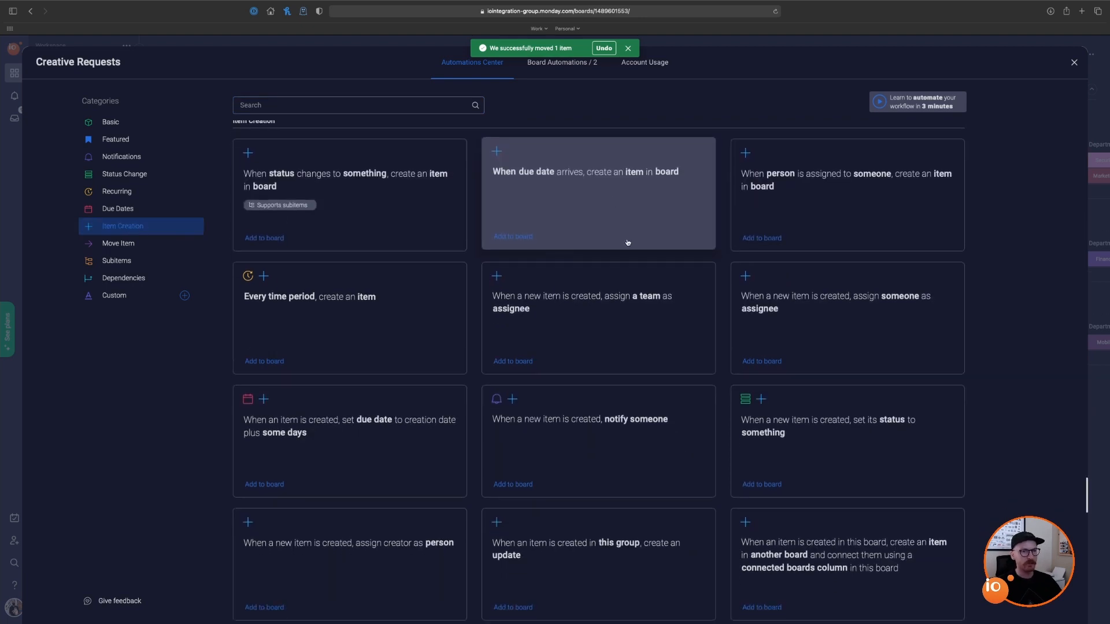
click(870, 416)
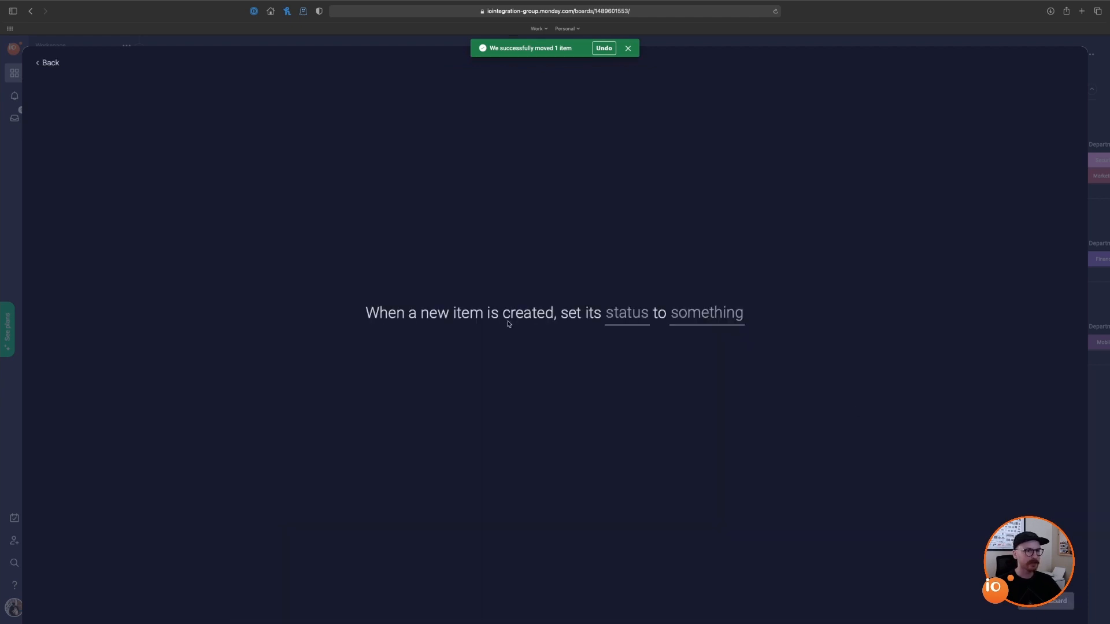
Step: Set the template's column to Status and value to New, then add it to the board
click(628, 314)
click(648, 377)
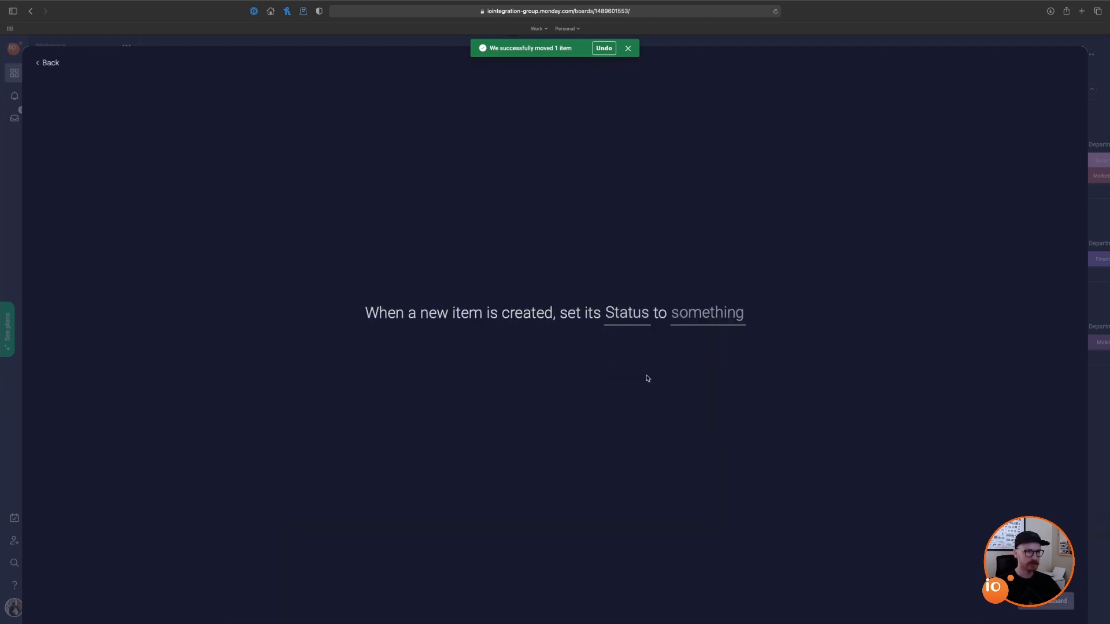
click(698, 322)
scroll(711, 372, down, 5)
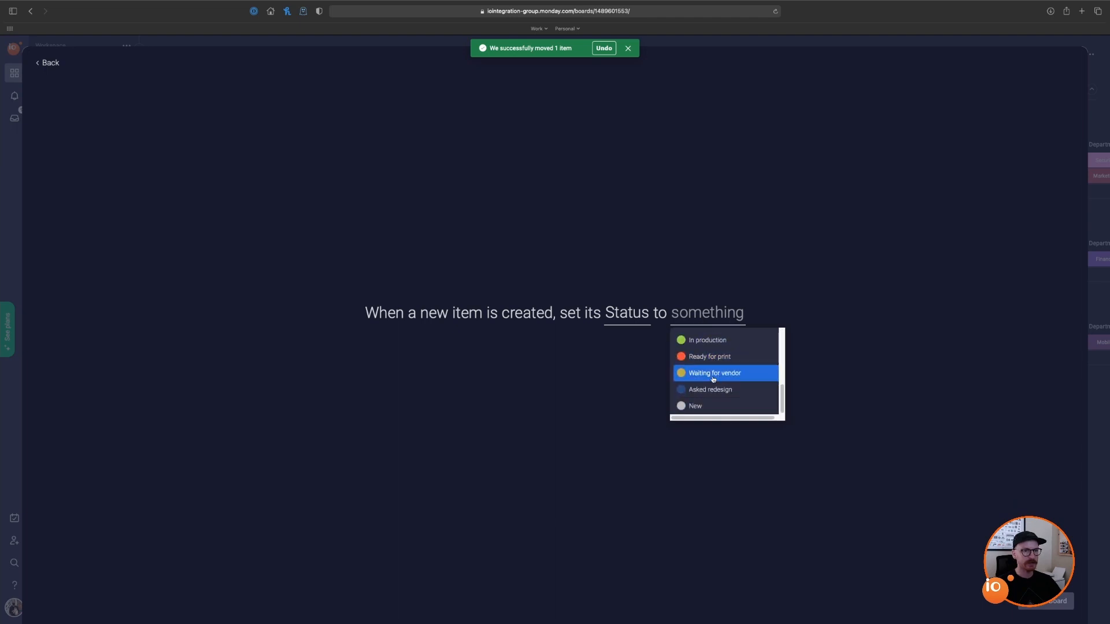
click(711, 407)
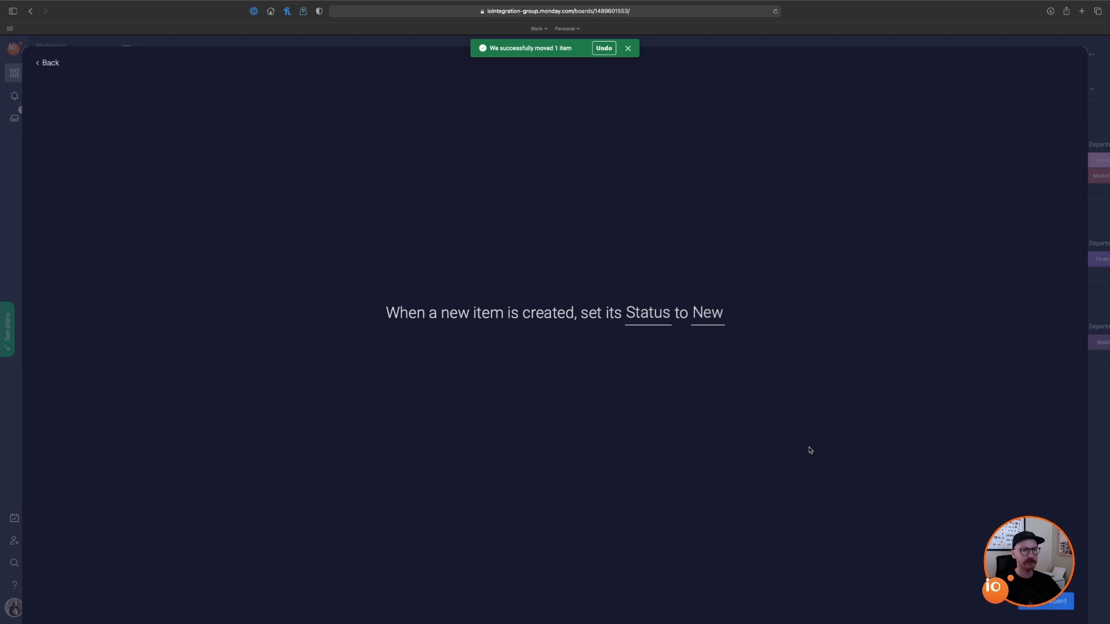
click(1057, 603)
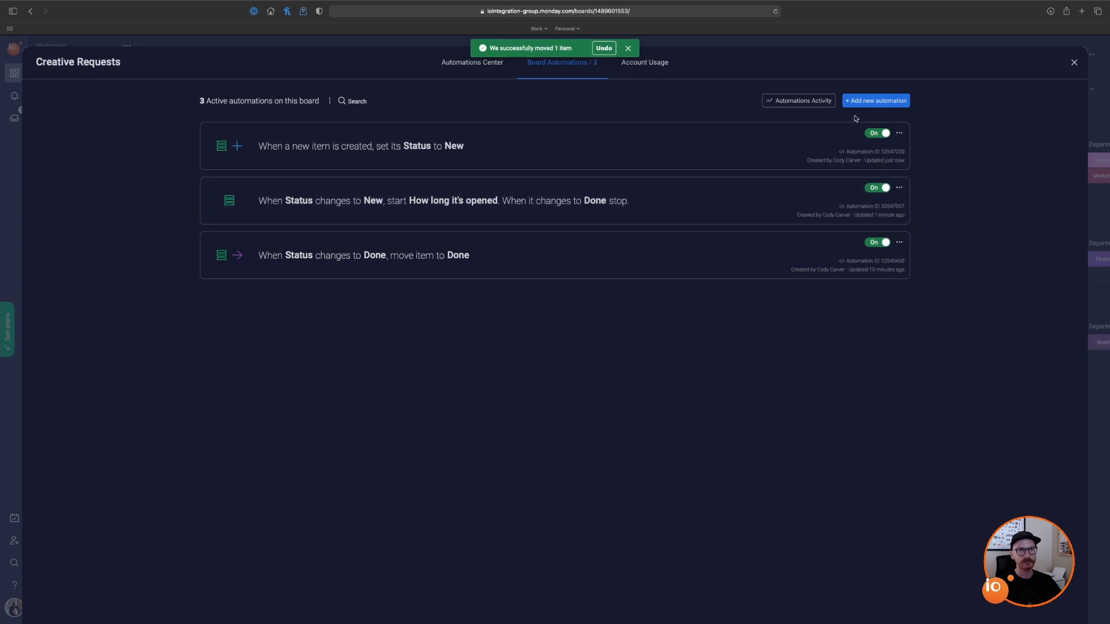
Step: Leave the automations and preview the board's Creative Request form as a submitter
click(1074, 63)
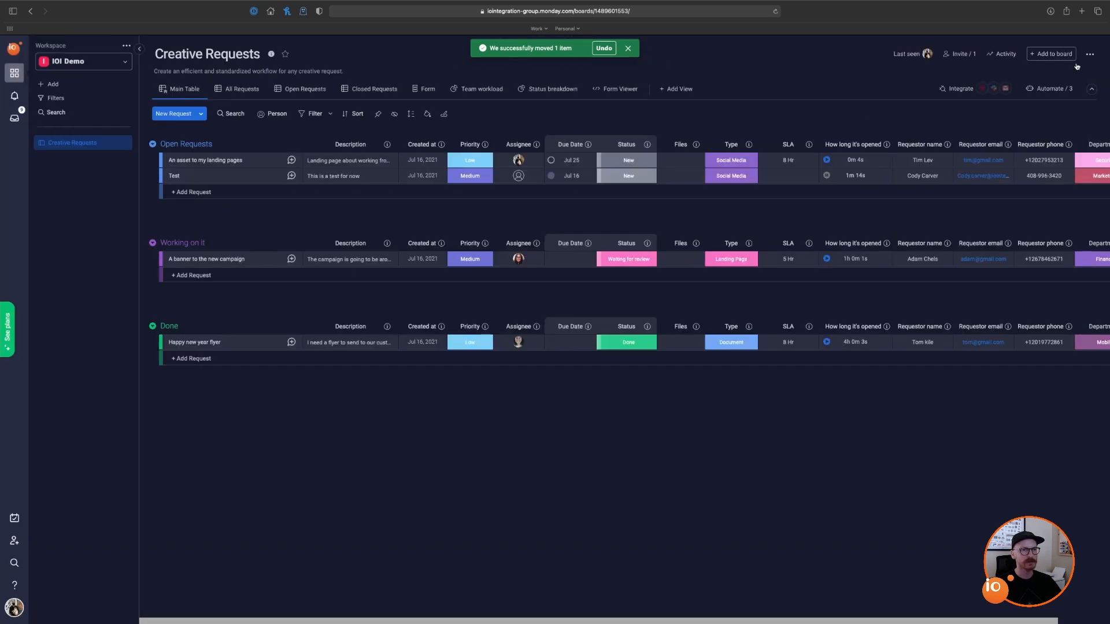
click(423, 90)
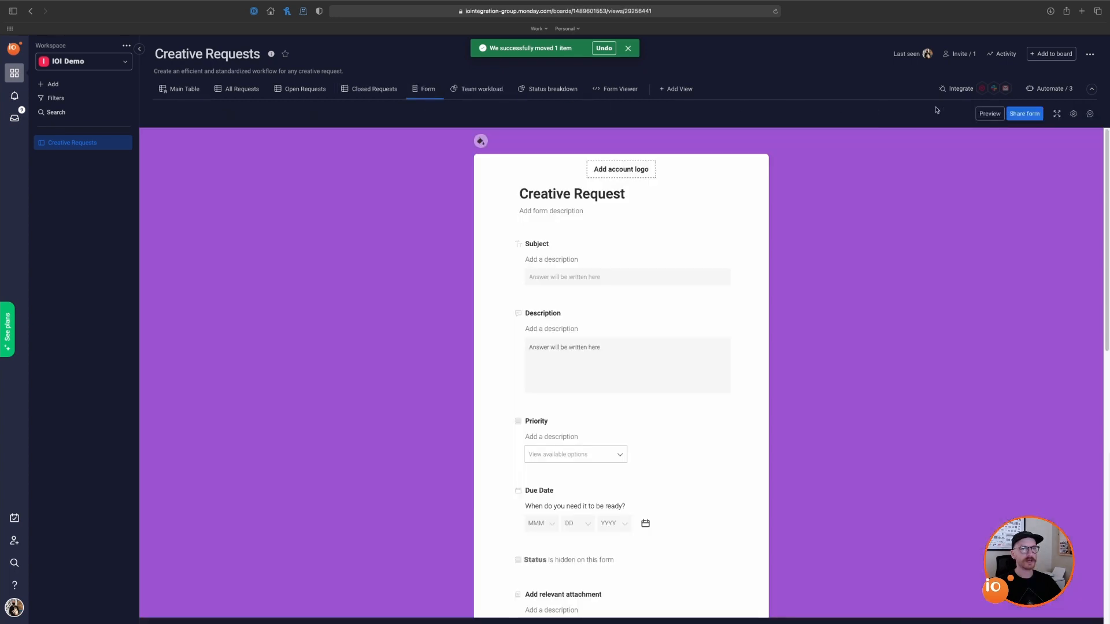
click(989, 113)
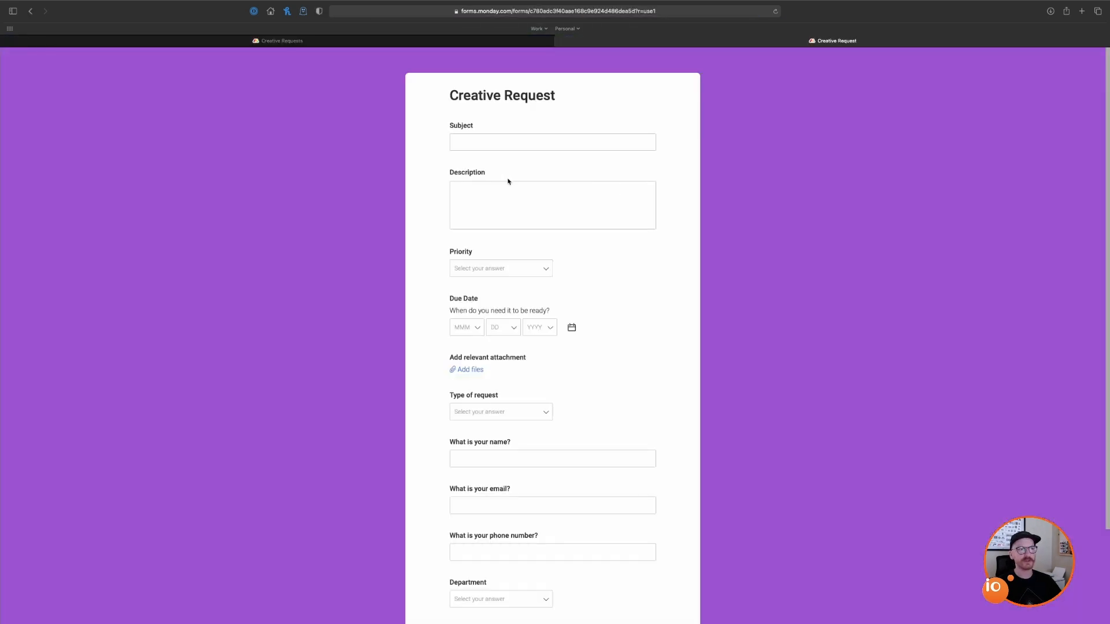
Step: Fill in the form with Low priority, today's due date and Presentation as request type
click(499, 143)
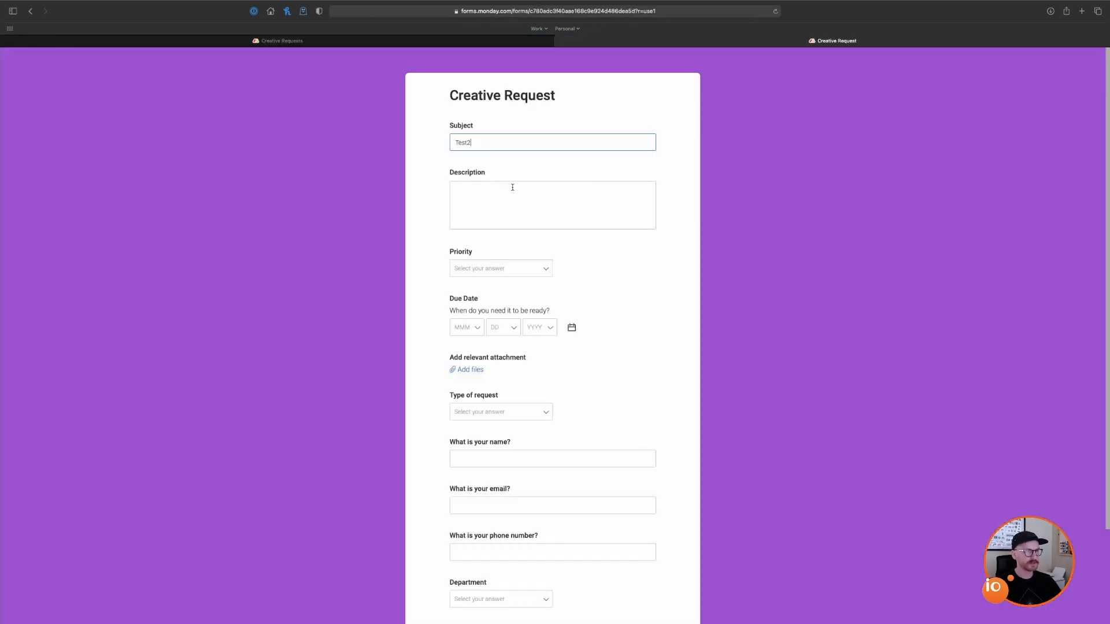
scroll(607, 237, down, 2)
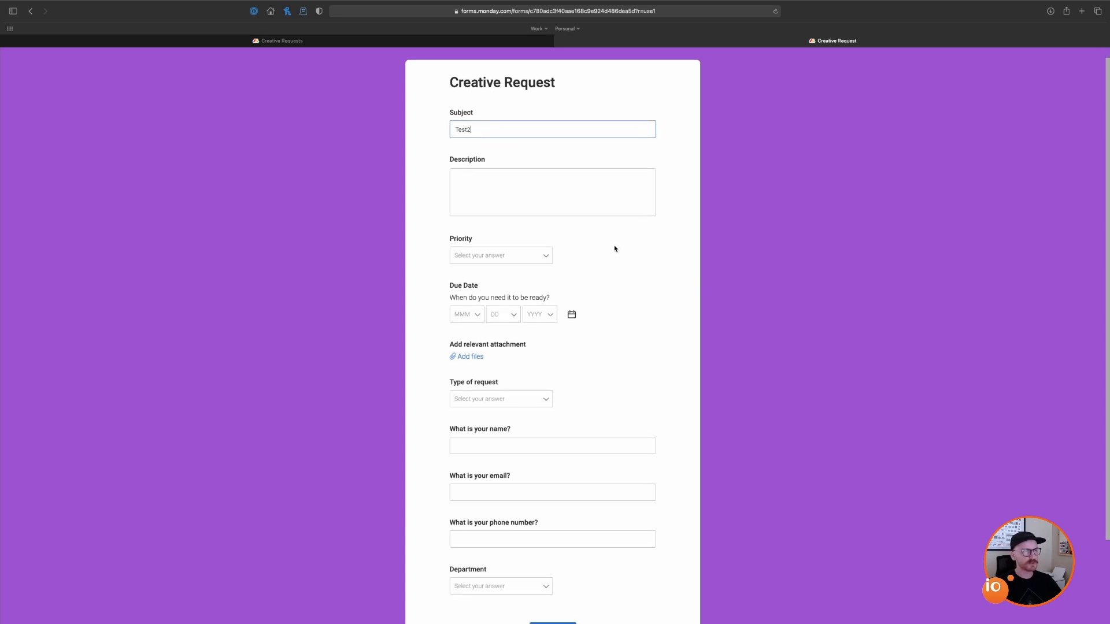
click(546, 230)
click(499, 287)
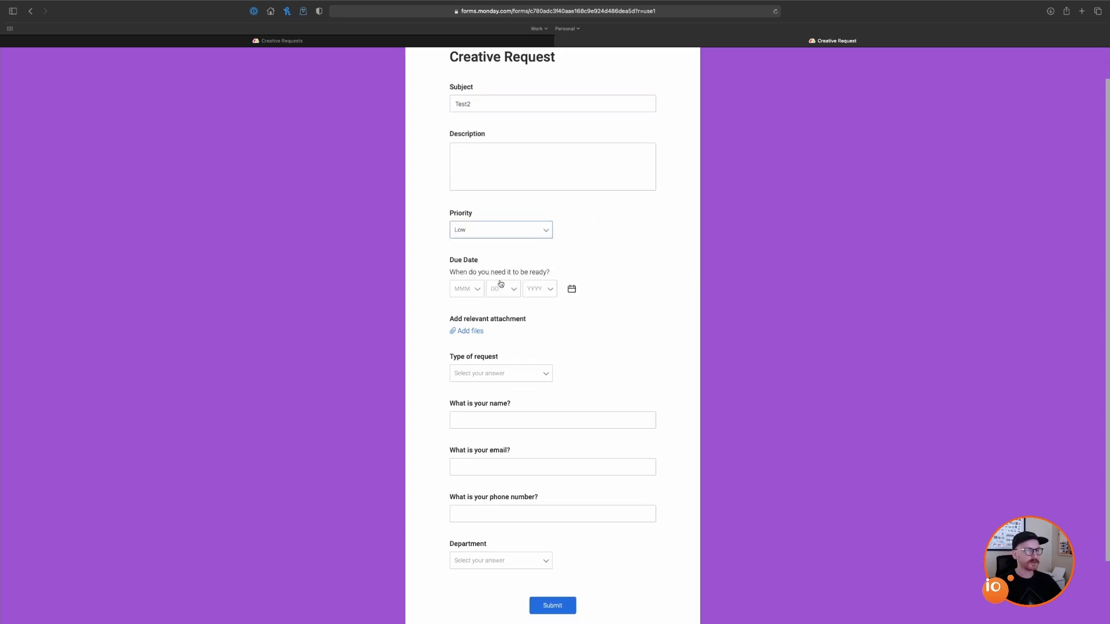
click(571, 290)
click(524, 311)
scroll(525, 312, down, 3)
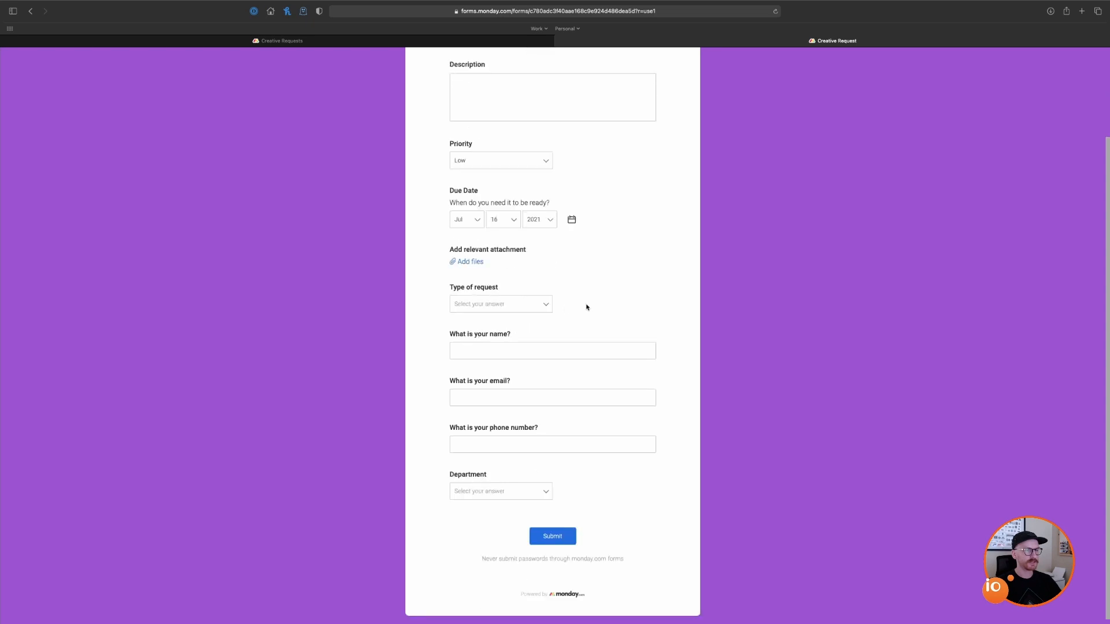
click(544, 305)
click(505, 361)
scroll(592, 315, down, 1)
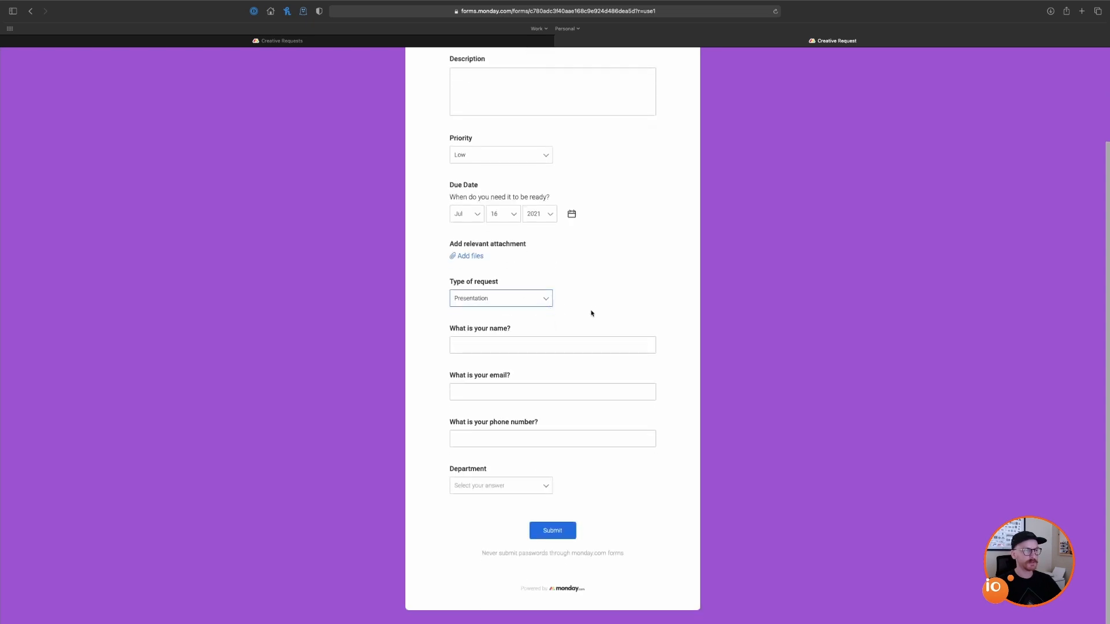
Step: Enter the requester's name and e-mail, choose the Design department, submit, and close the form
click(568, 338)
text(Cody)
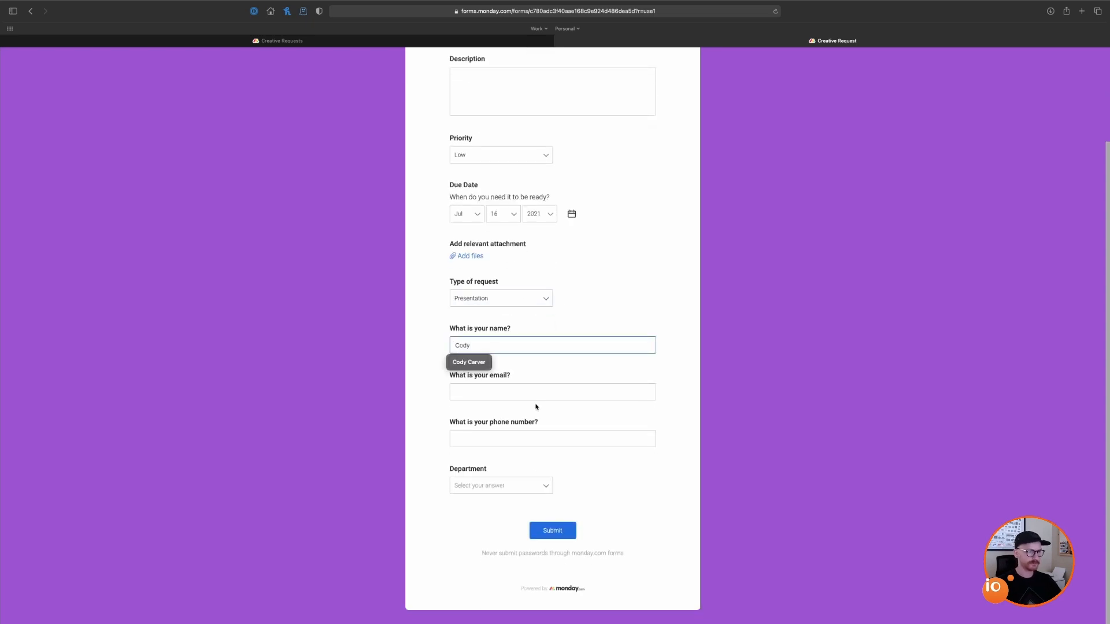
click(531, 394)
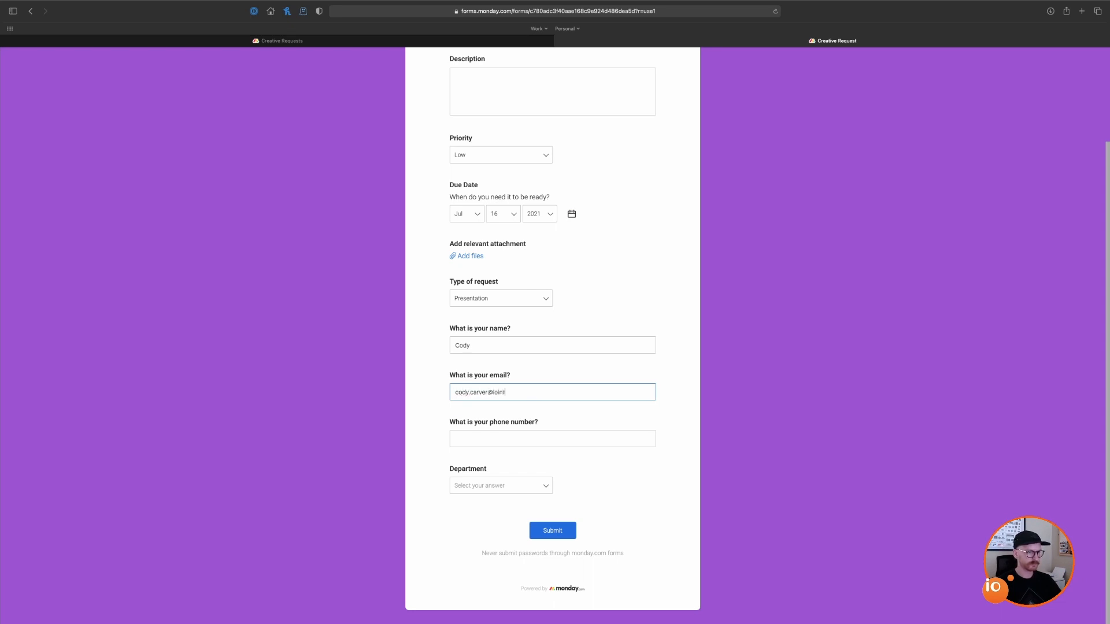
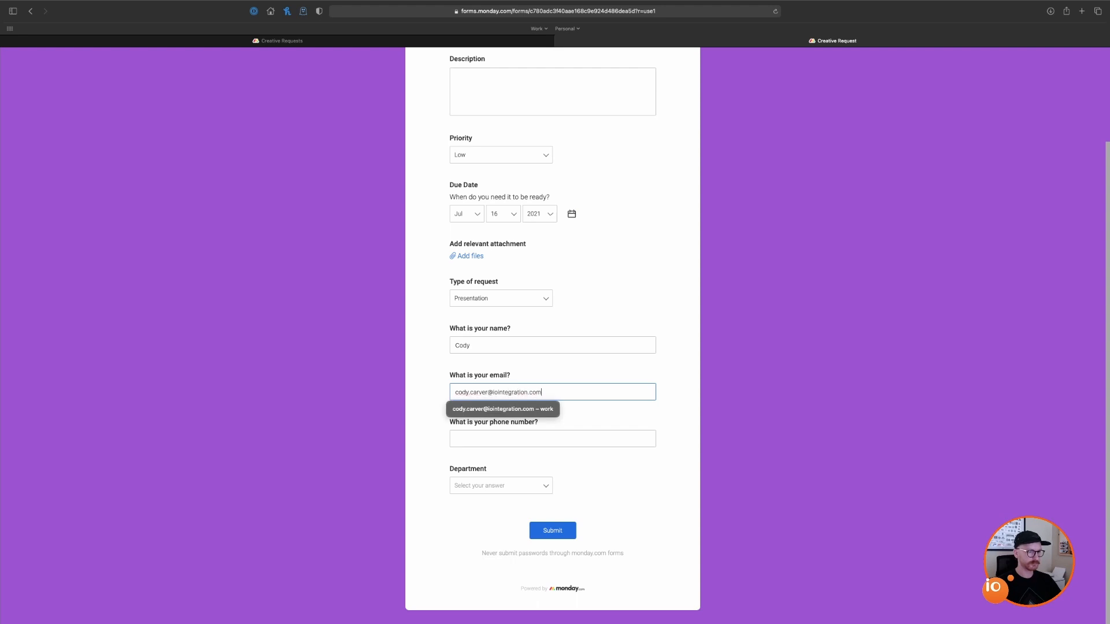
click(538, 439)
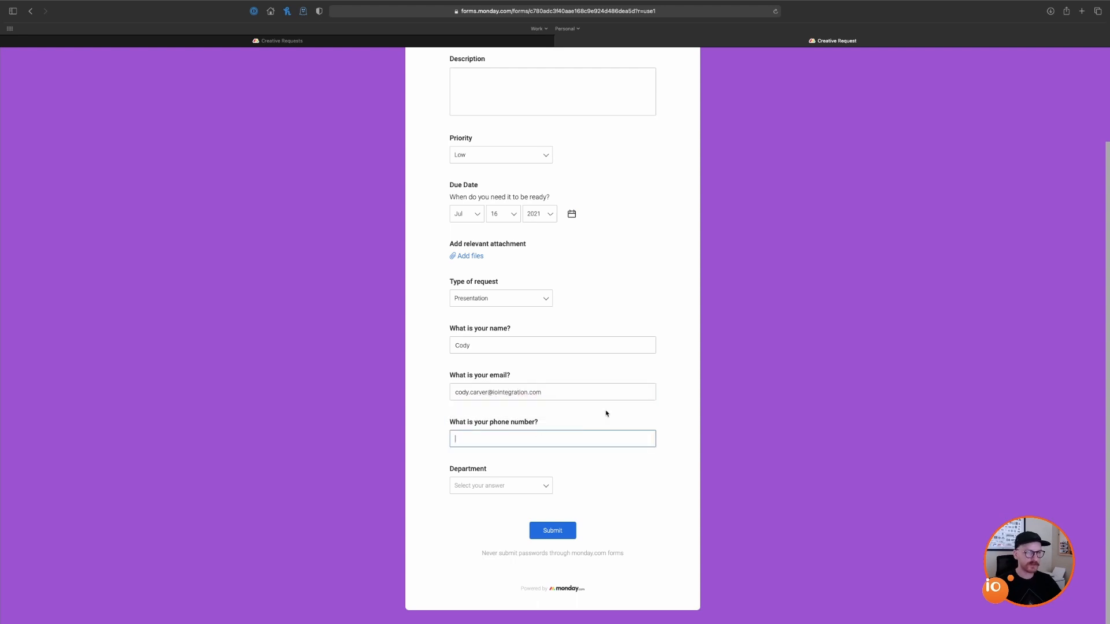
click(539, 488)
click(524, 514)
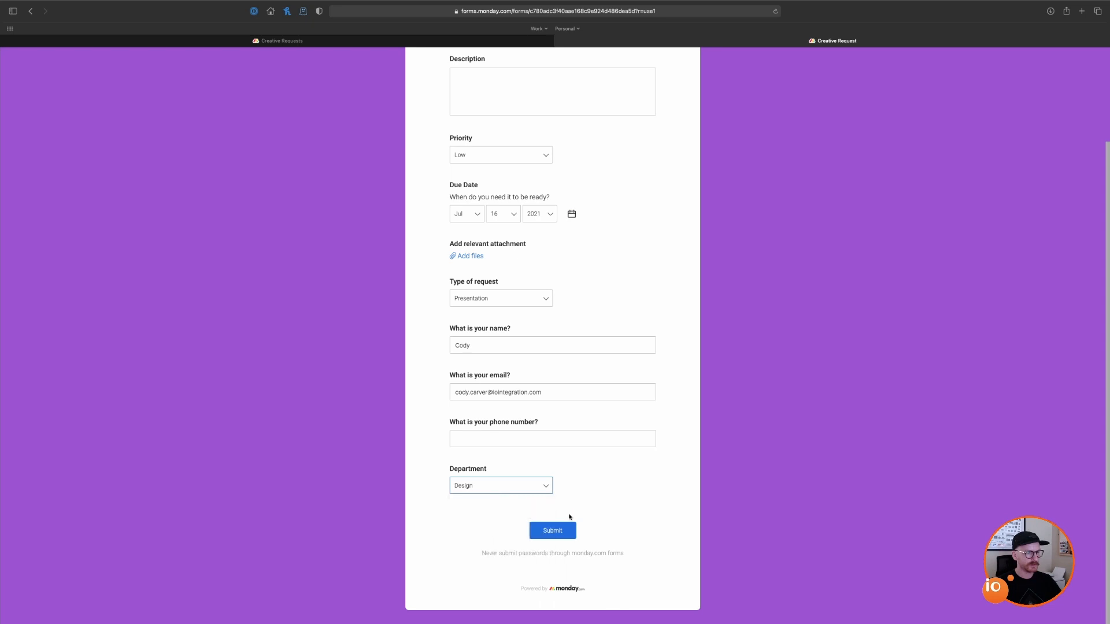
click(565, 531)
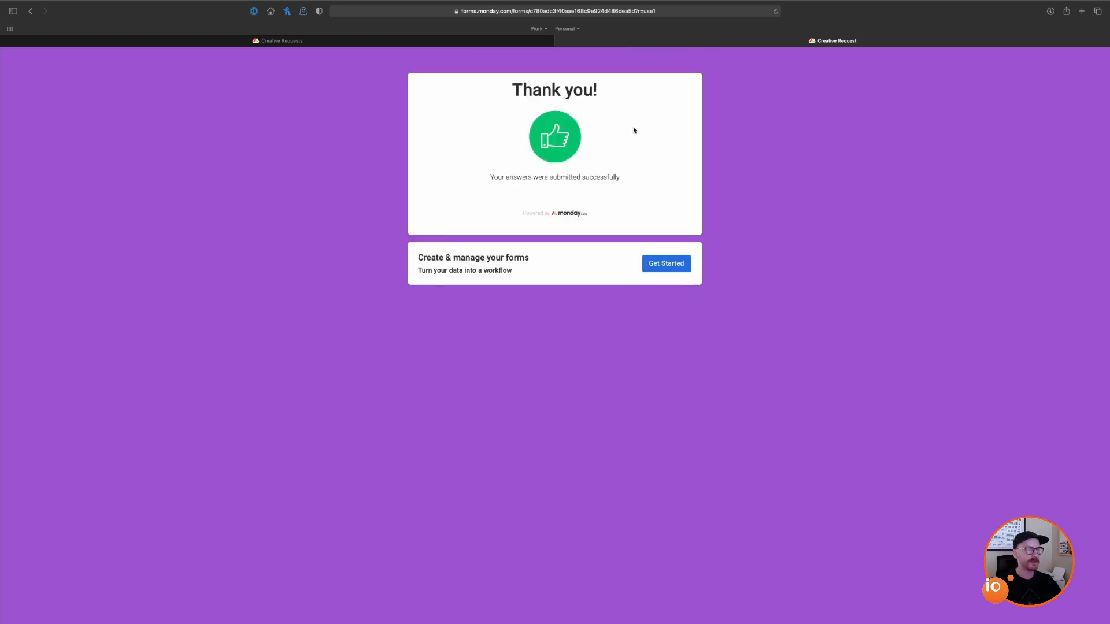
click(561, 41)
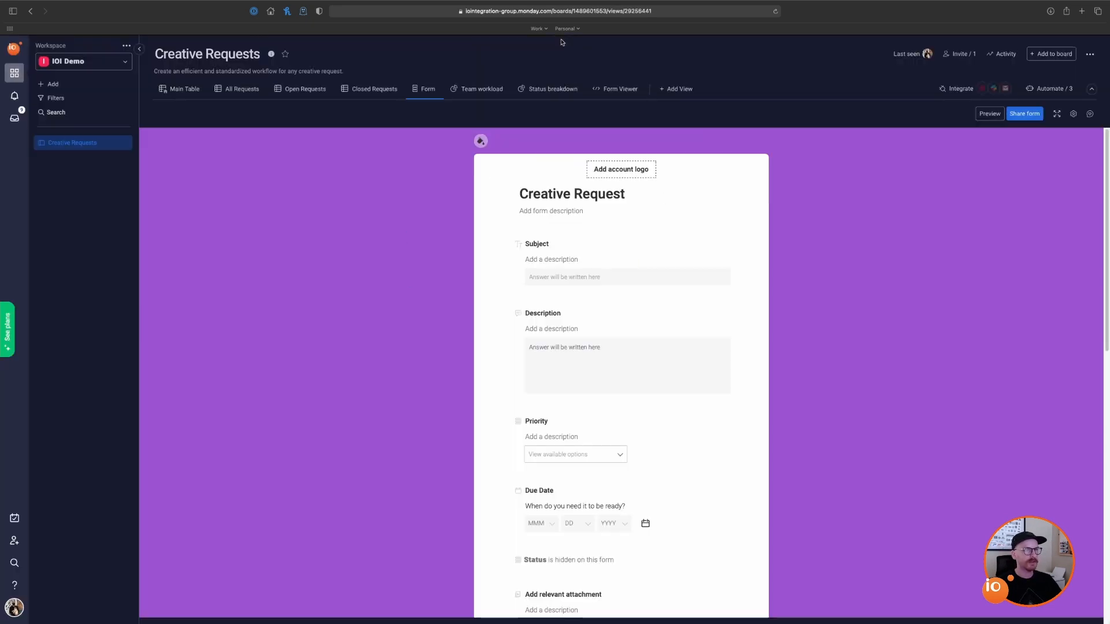
Step: Switch to the Main Table to see the new Test2 request under Open Requests
click(174, 91)
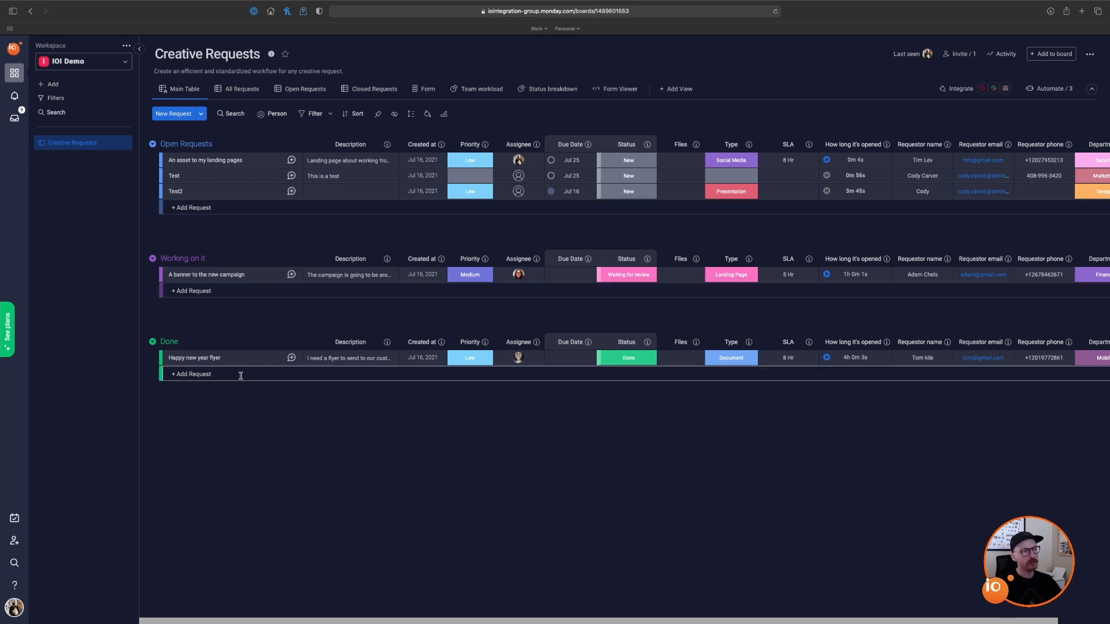
Step: Add a request named Test3 at the bottom of the Open Requests group
click(220, 208)
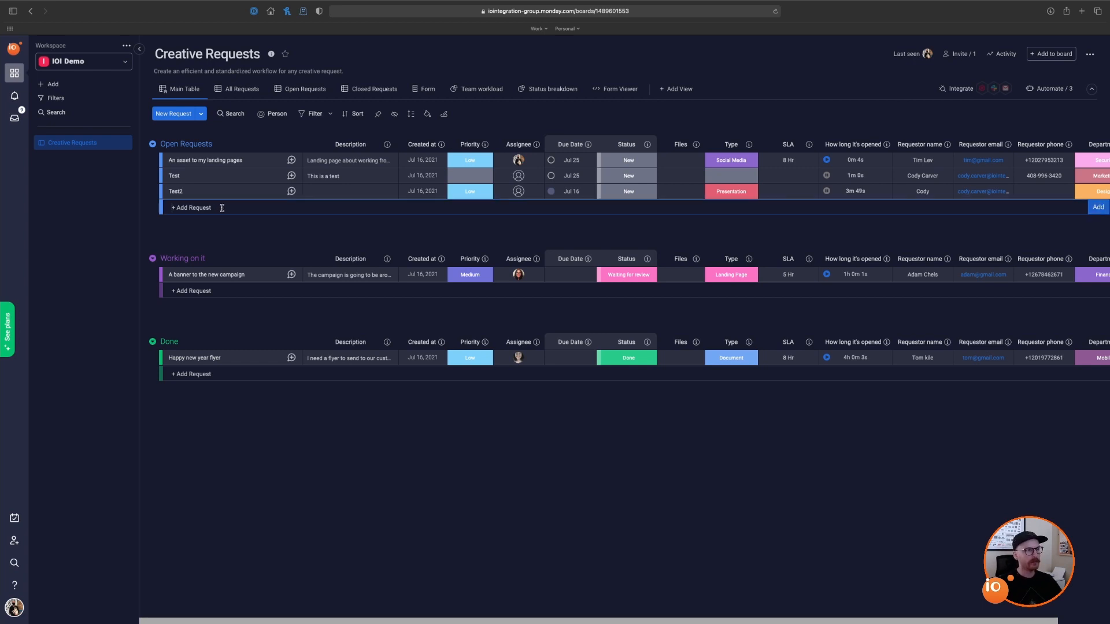
text(Test3)
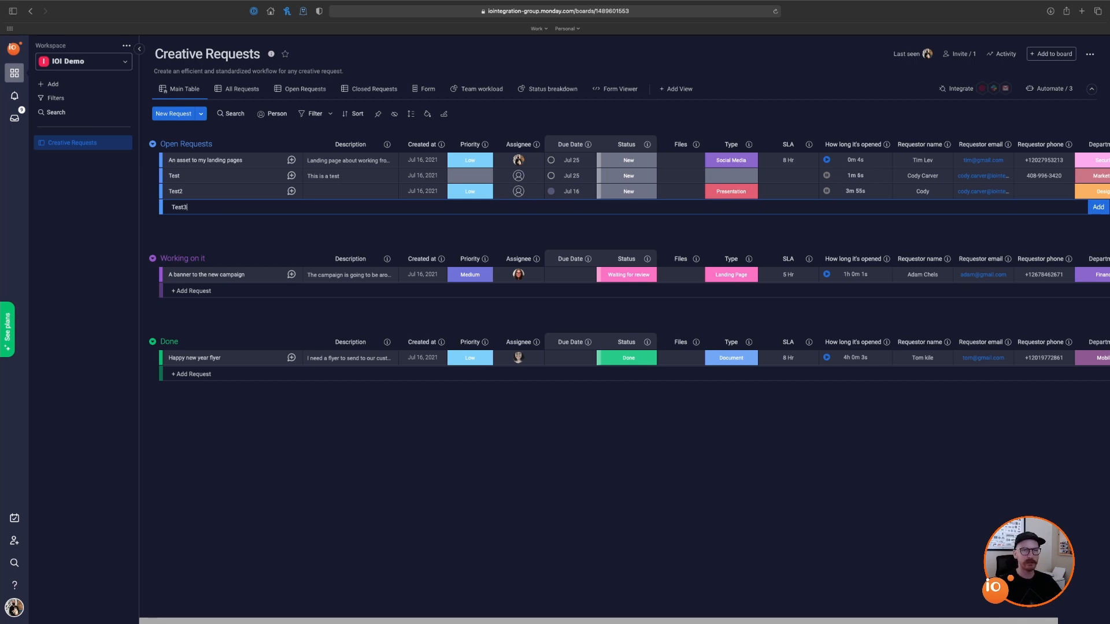
key(Return)
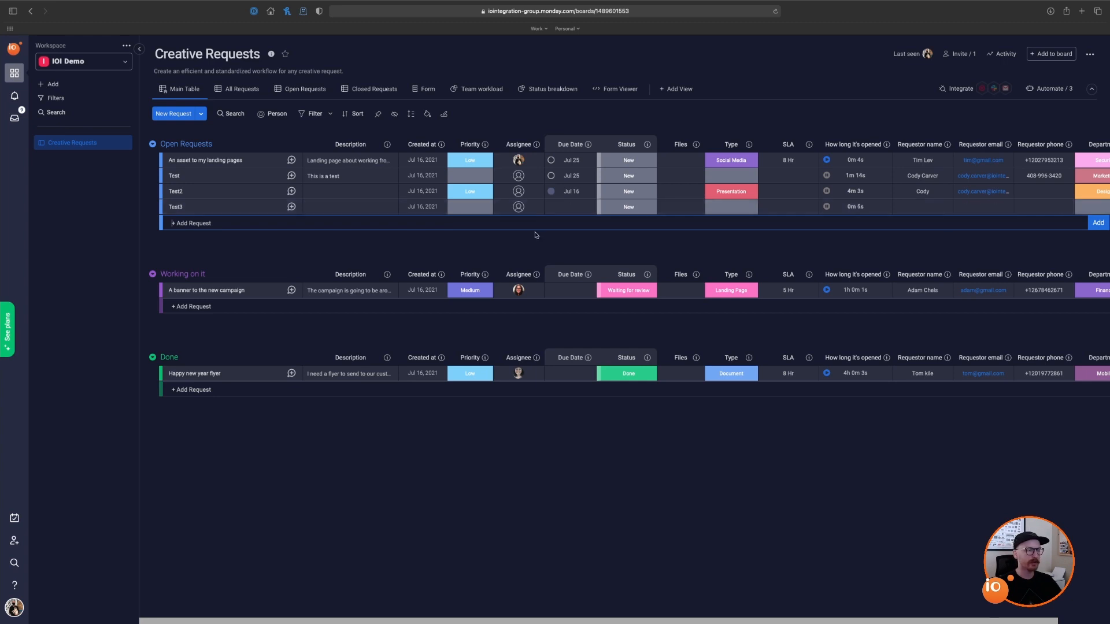
Step: Open the 'An asset to my landing pages' item, view its Activity Log, and add the Item Card view
click(196, 163)
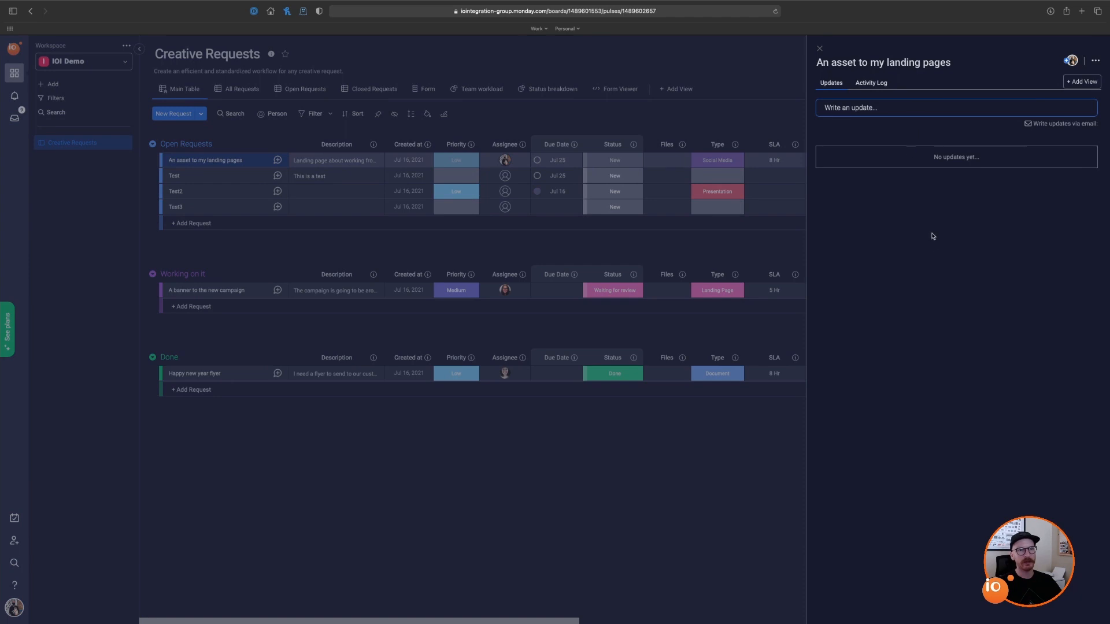
click(877, 82)
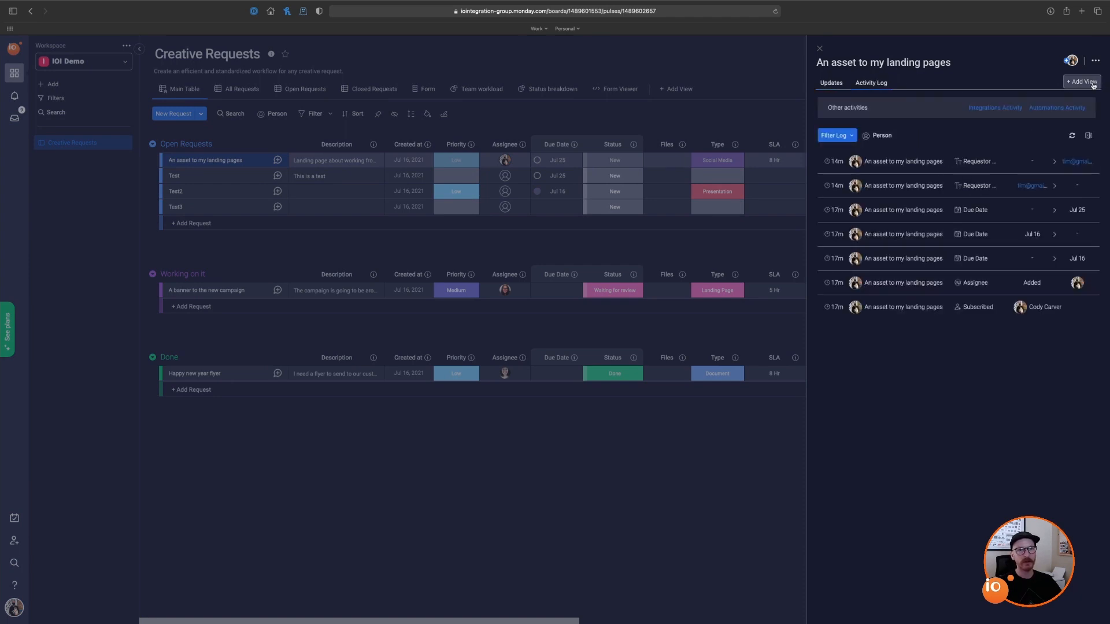
click(1072, 87)
mouse_move(591, 202)
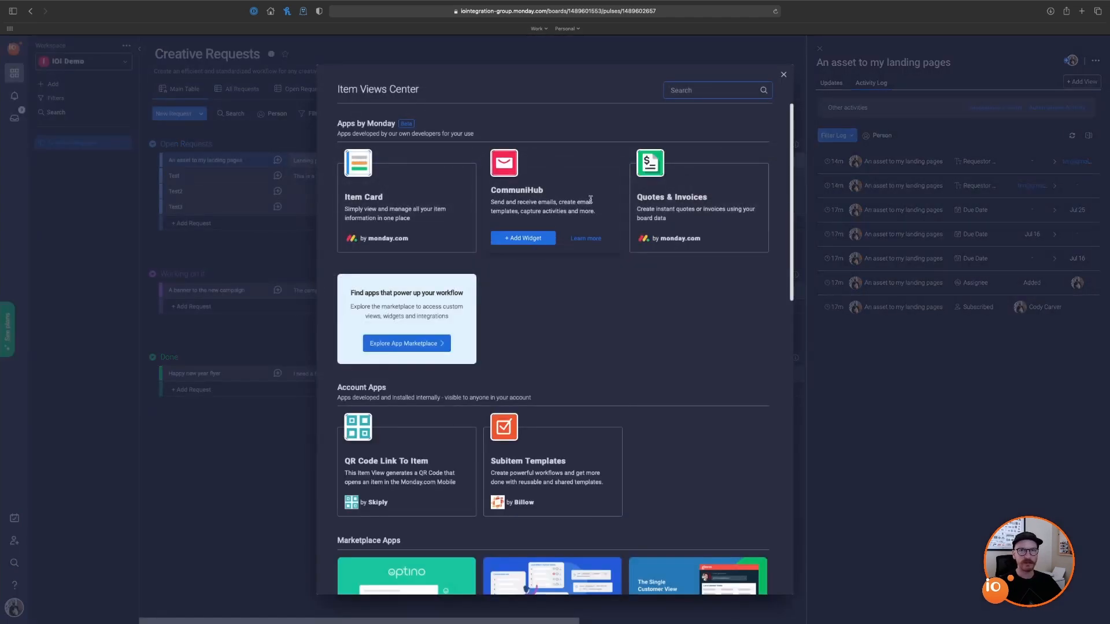
mouse_move(368, 237)
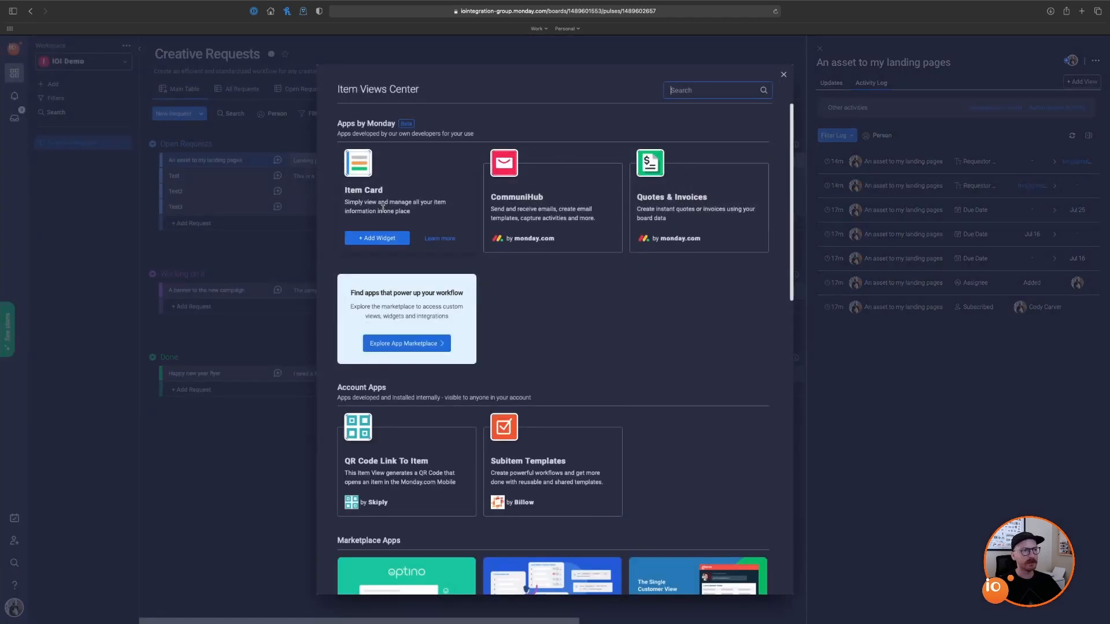
click(377, 239)
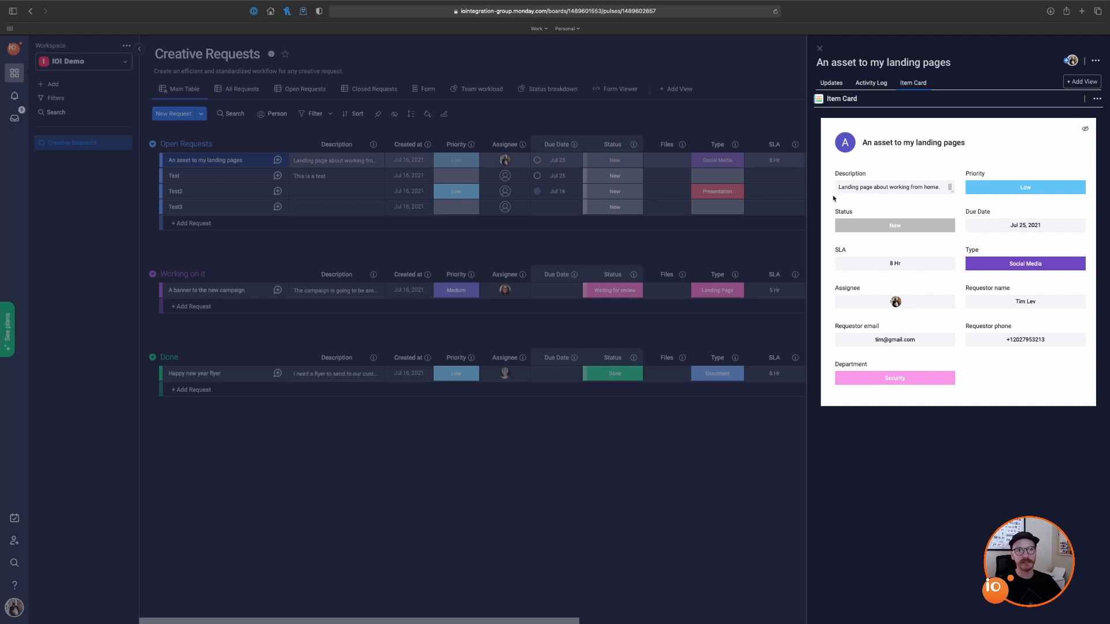
Step: Browse the Item Views Center, then close it and the item panel to show the board
click(1082, 81)
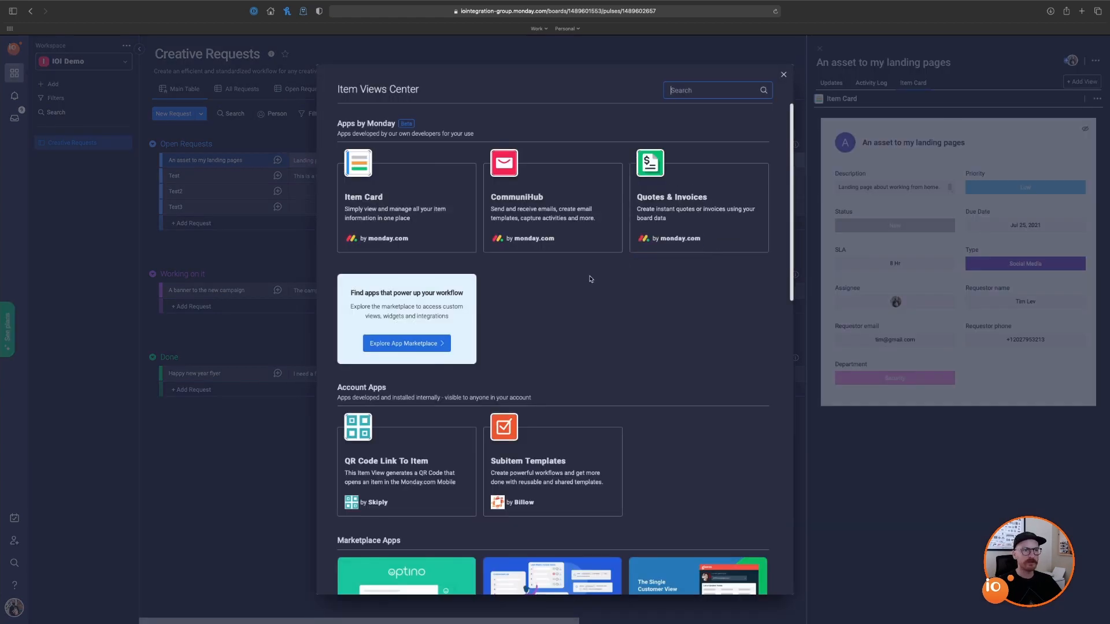
scroll(596, 280, down, 5)
scroll(629, 284, down, 3)
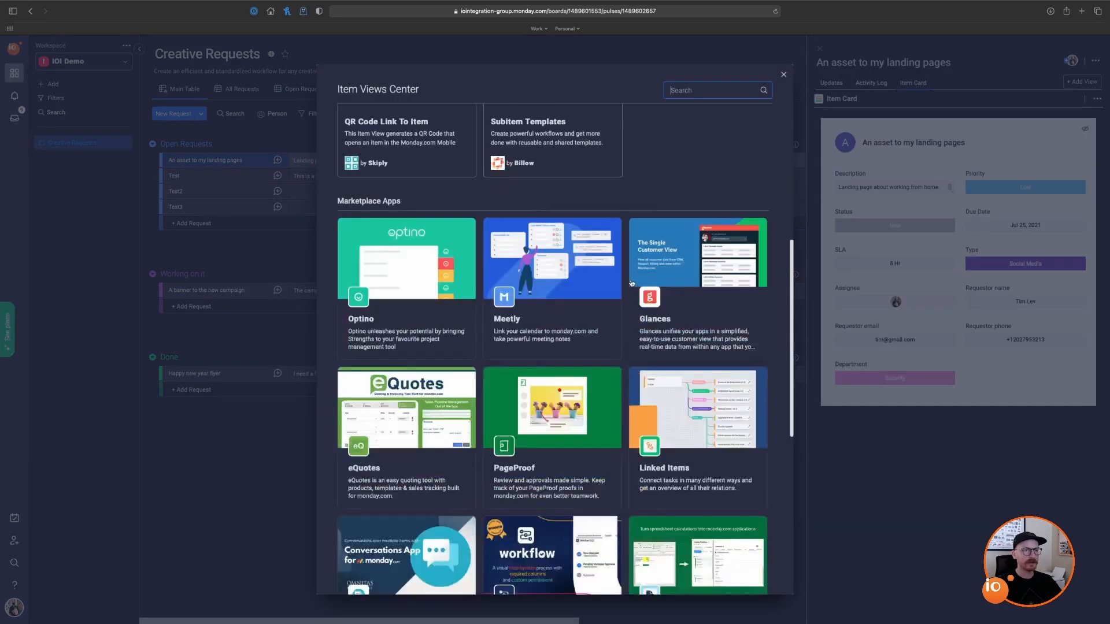
scroll(624, 283, down, 5)
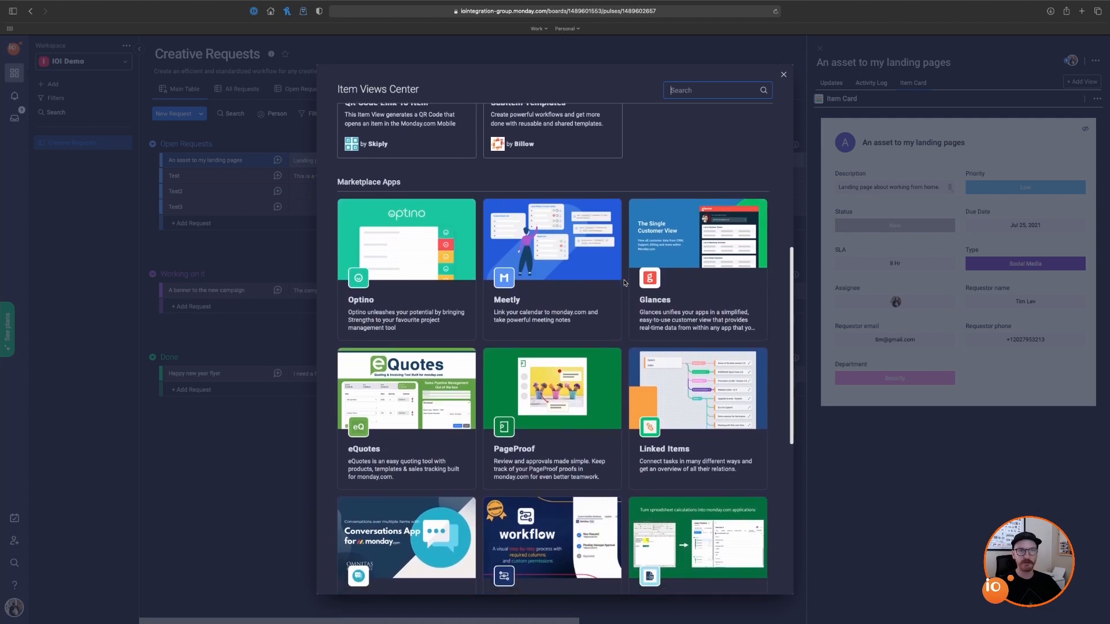
scroll(624, 283, down, 3)
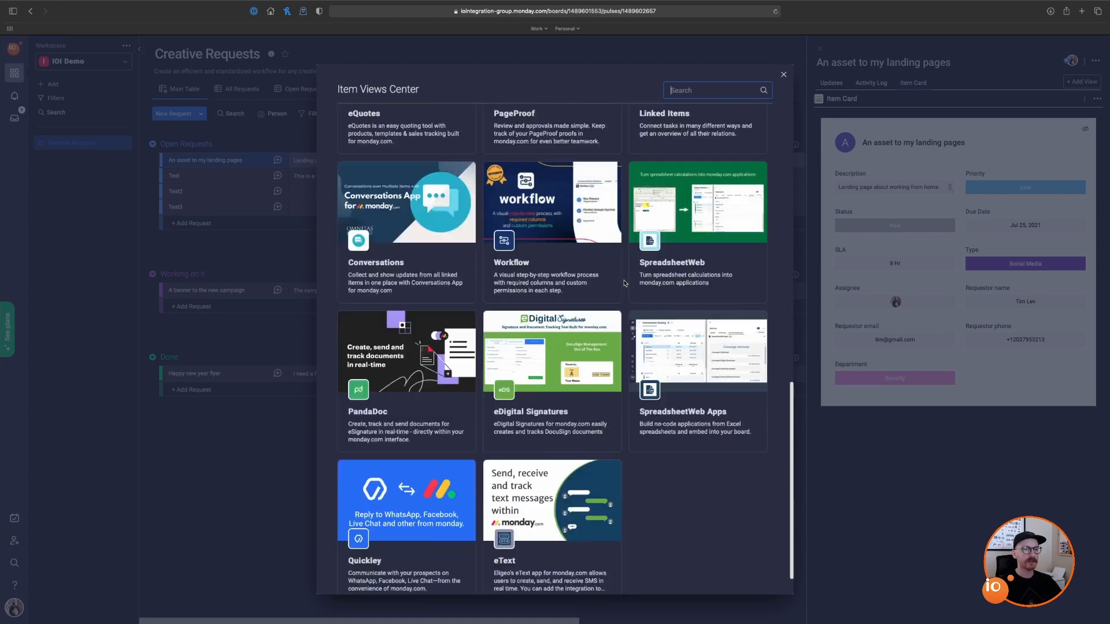
scroll(625, 282, up, 7)
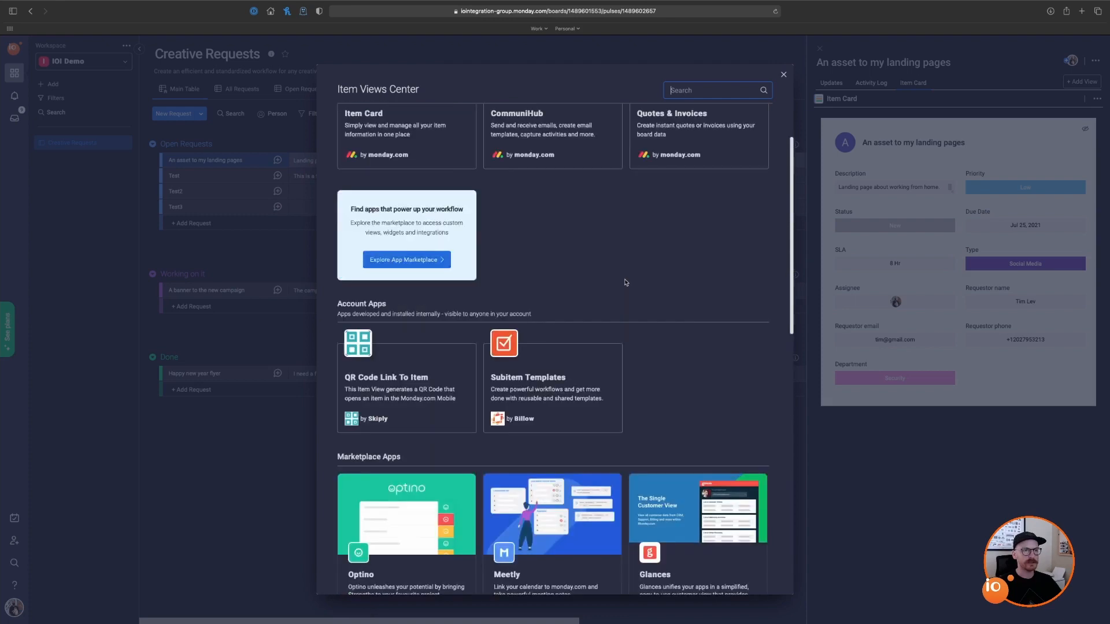
click(783, 75)
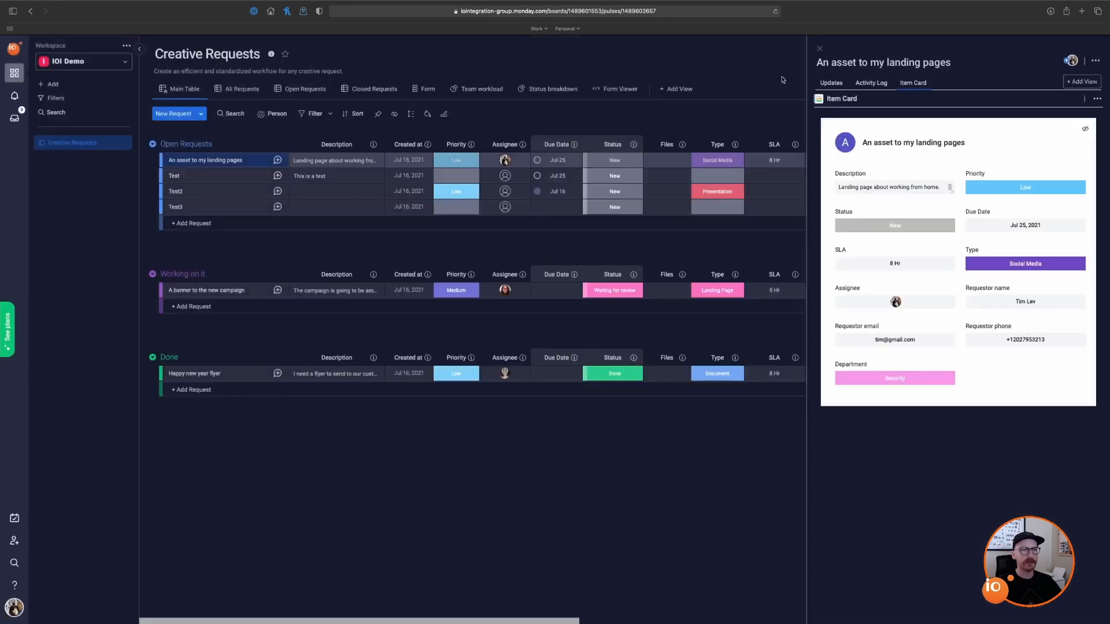
click(803, 322)
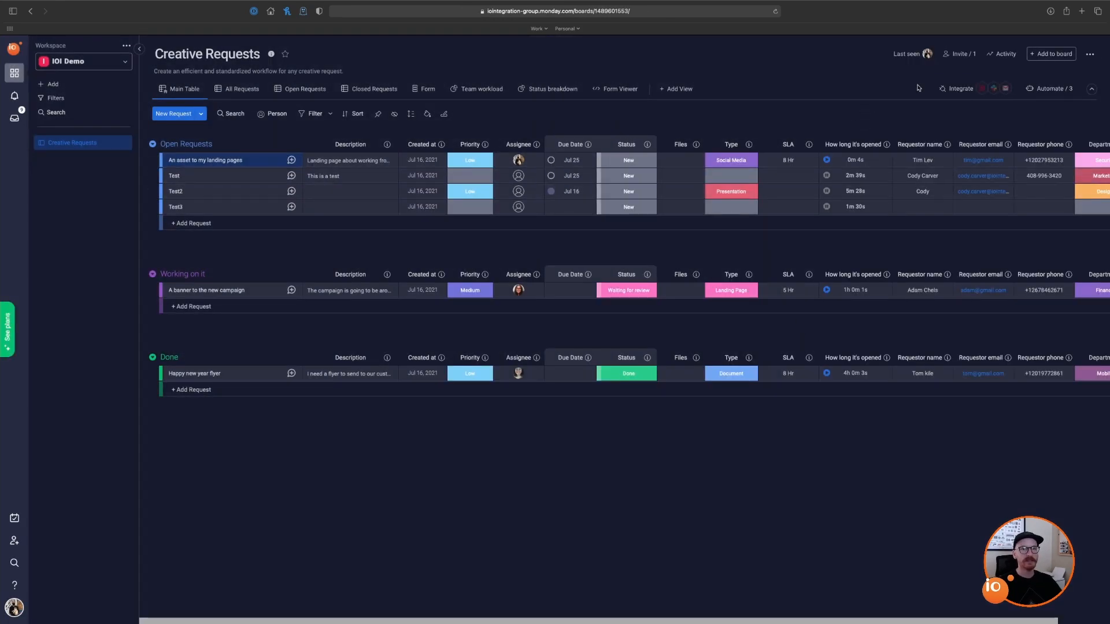
click(954, 89)
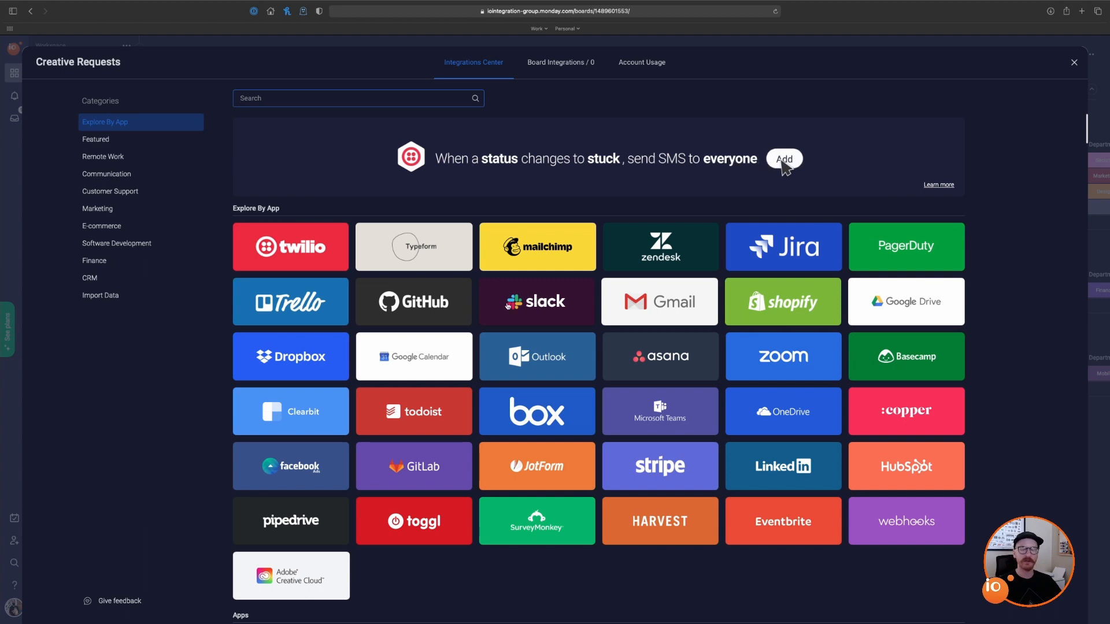
click(1073, 62)
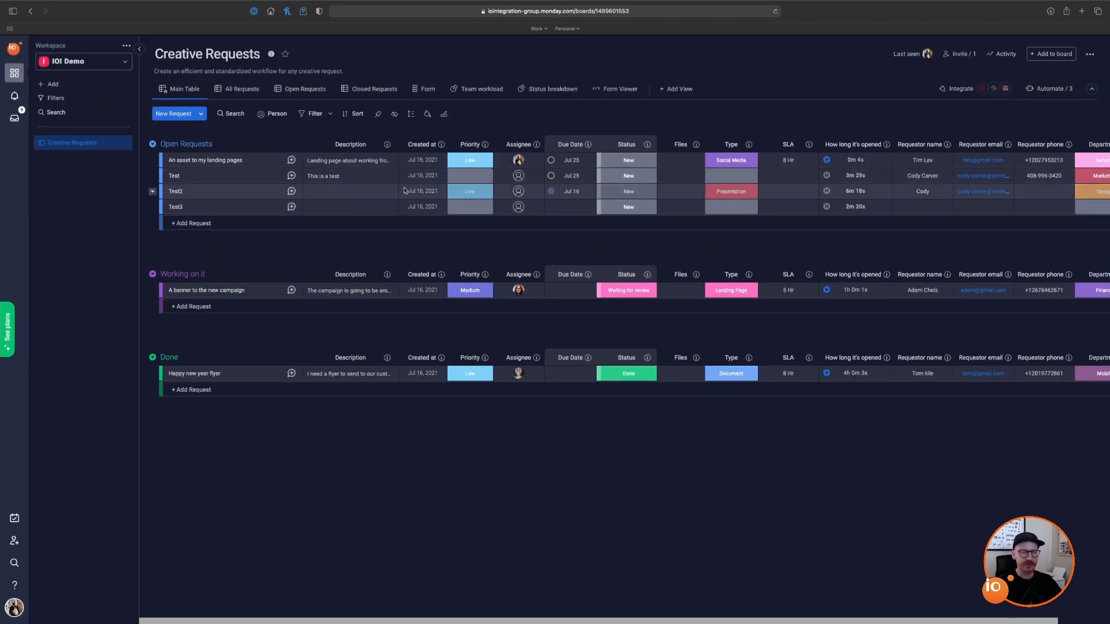
Step: Archive Test3, then restore both Test3 and Test from the board's archived history
click(167, 208)
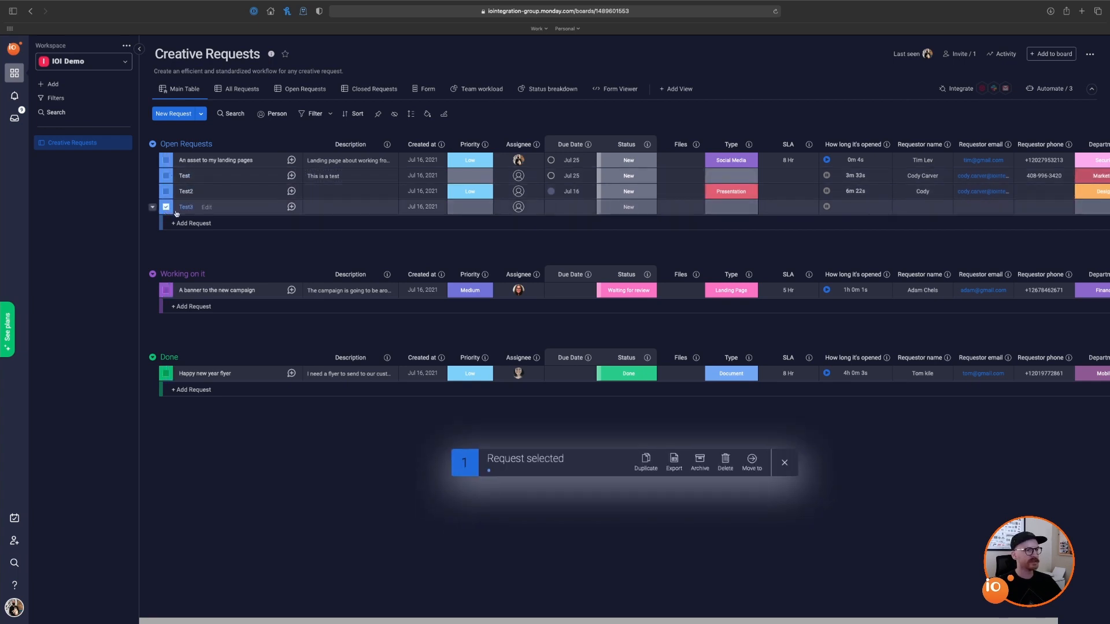
click(700, 462)
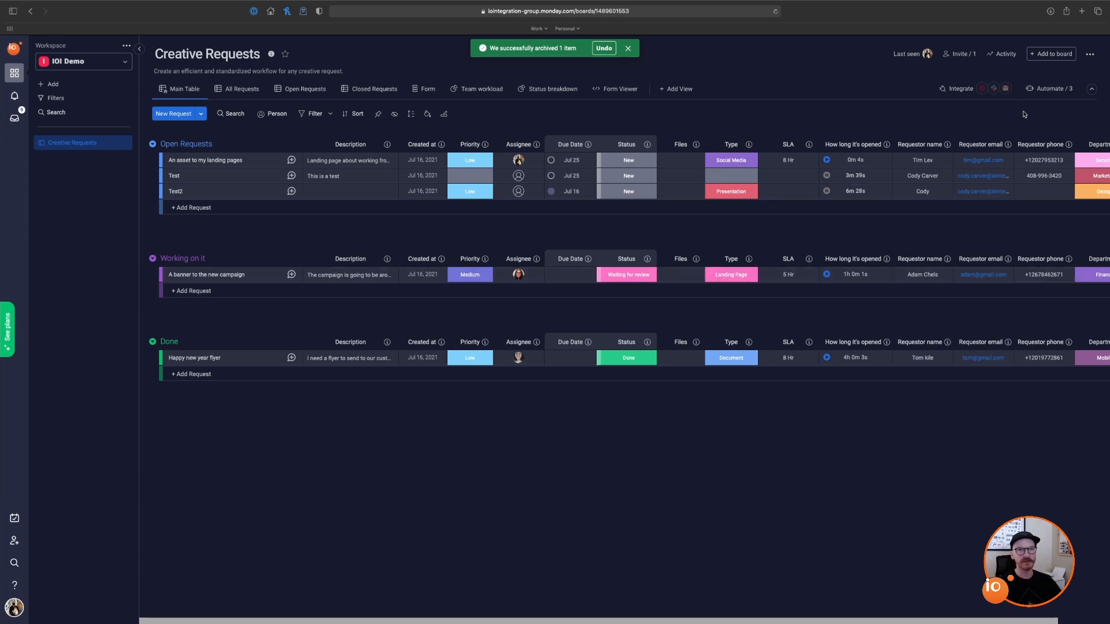
click(1092, 55)
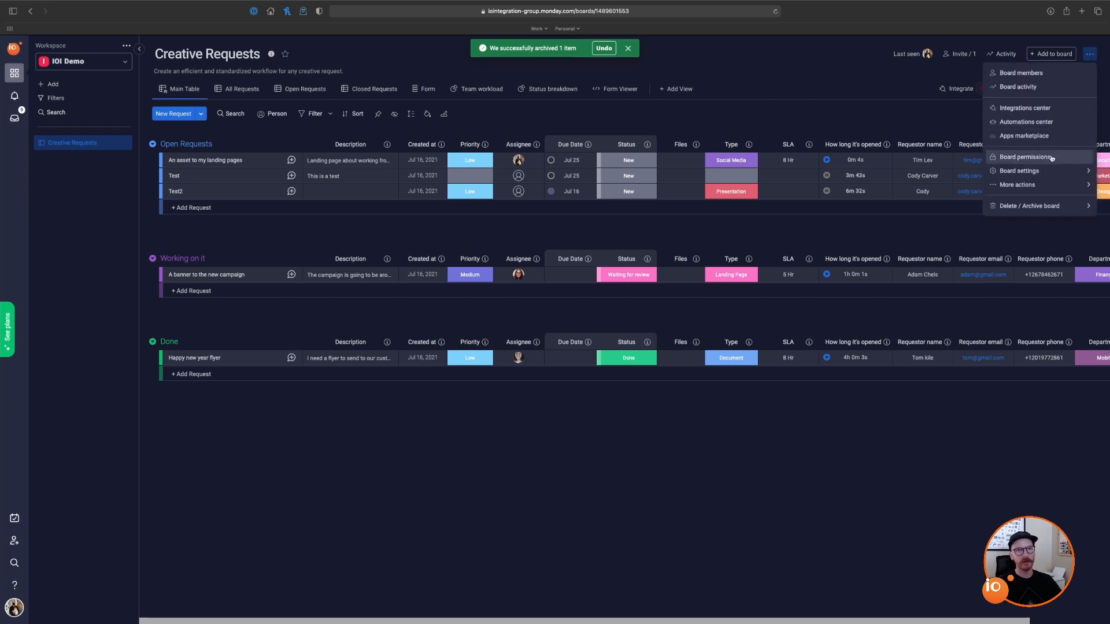
mouse_move(1046, 174)
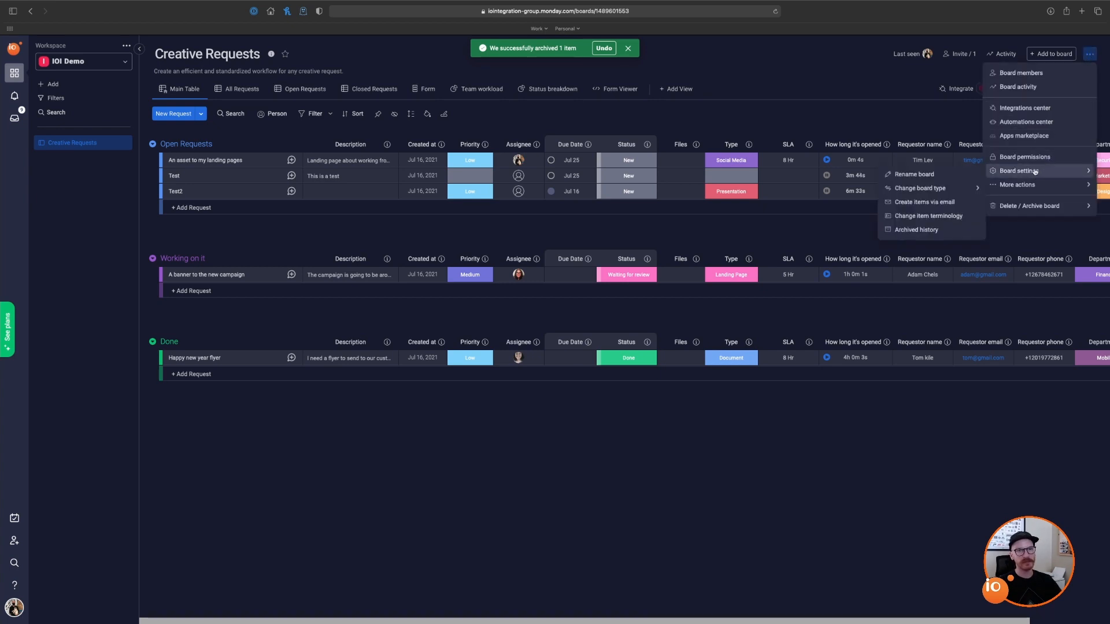
click(947, 230)
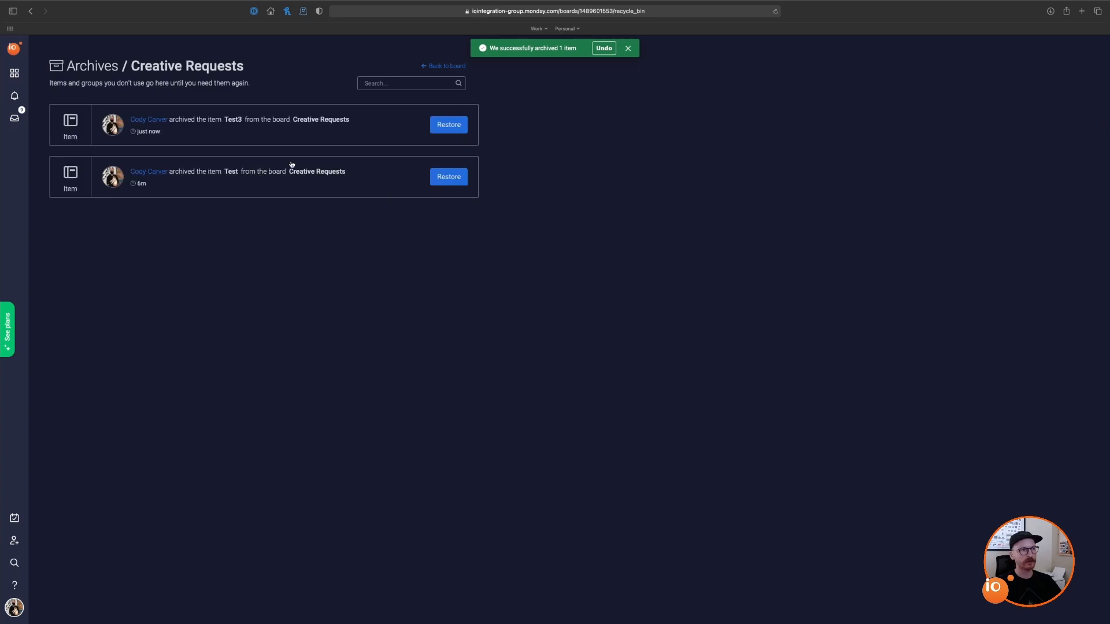
click(454, 128)
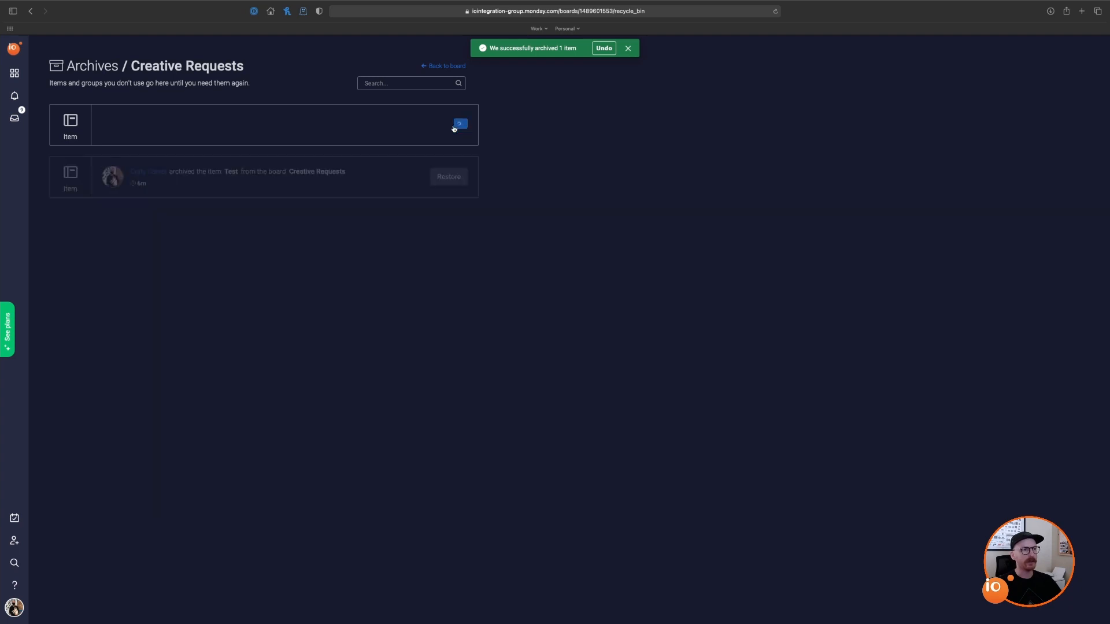
click(456, 128)
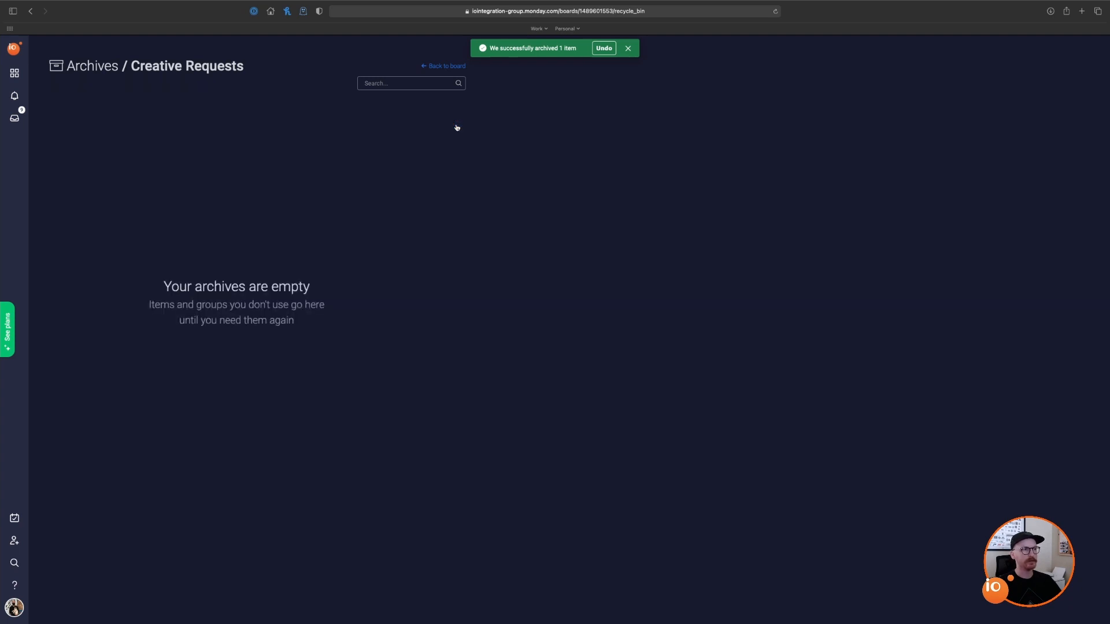
click(447, 66)
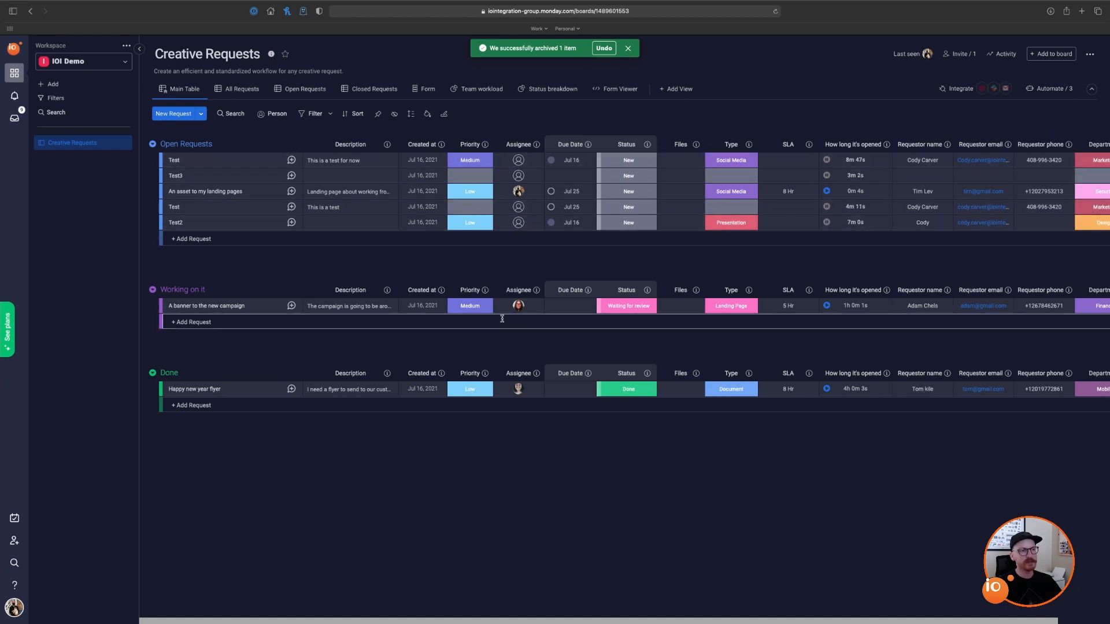
Step: Add an automation: when Status changes to Working on it, move the item to the Working on it group
click(1051, 93)
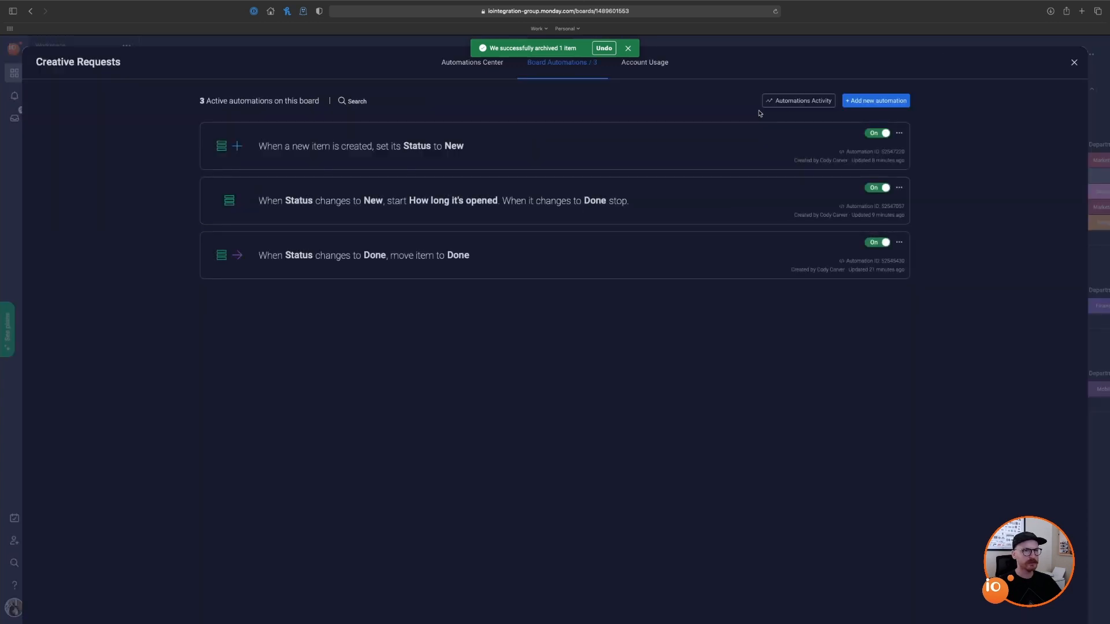
click(876, 100)
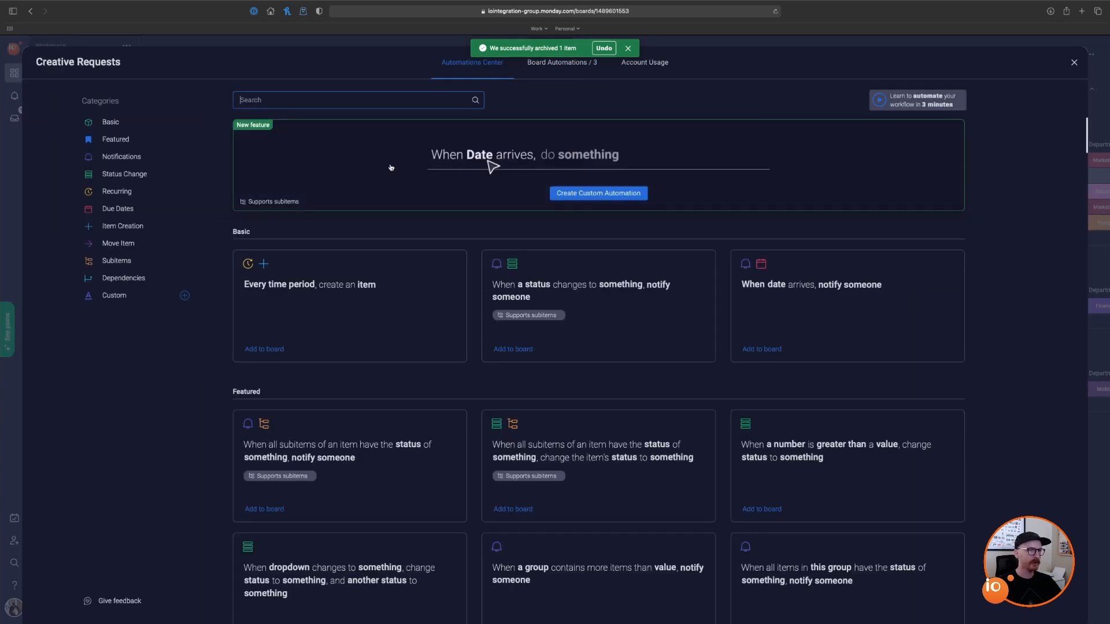
click(145, 177)
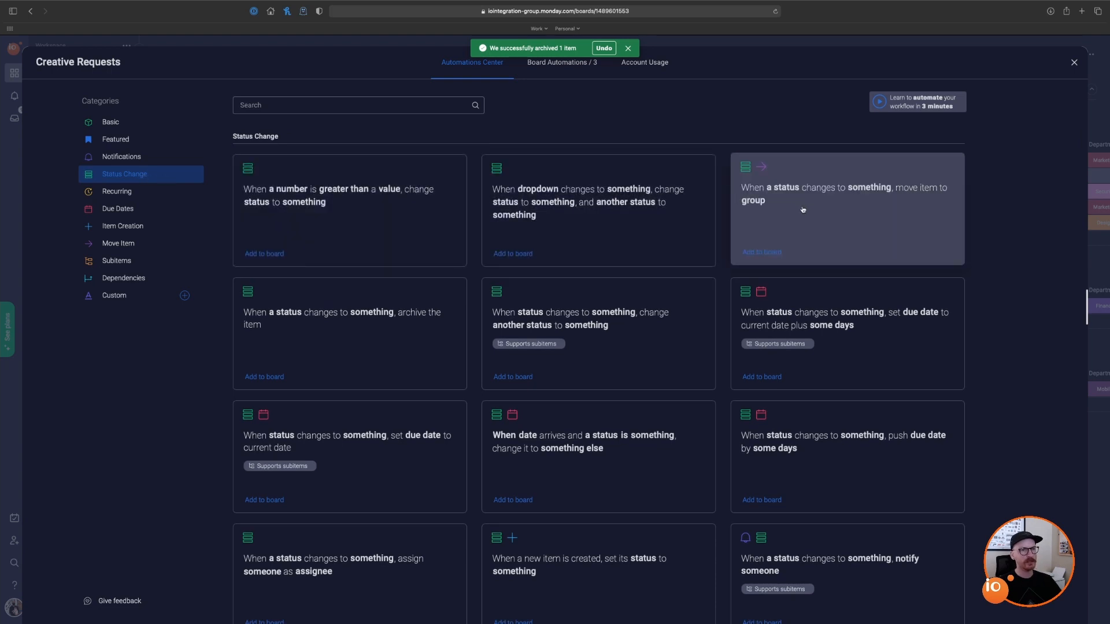
click(877, 213)
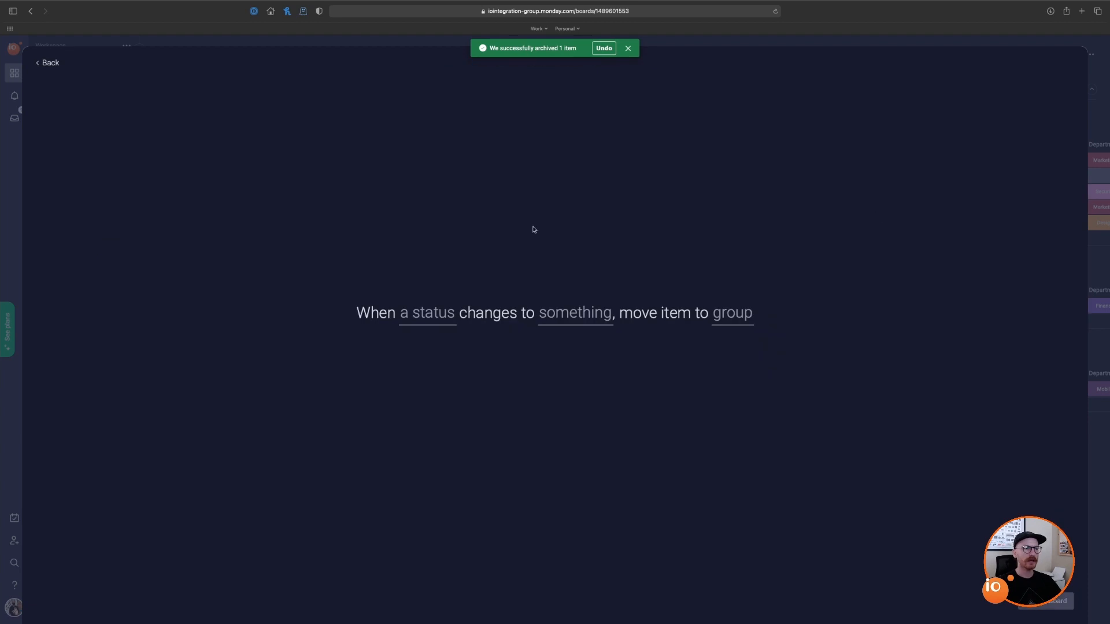
click(436, 325)
click(443, 370)
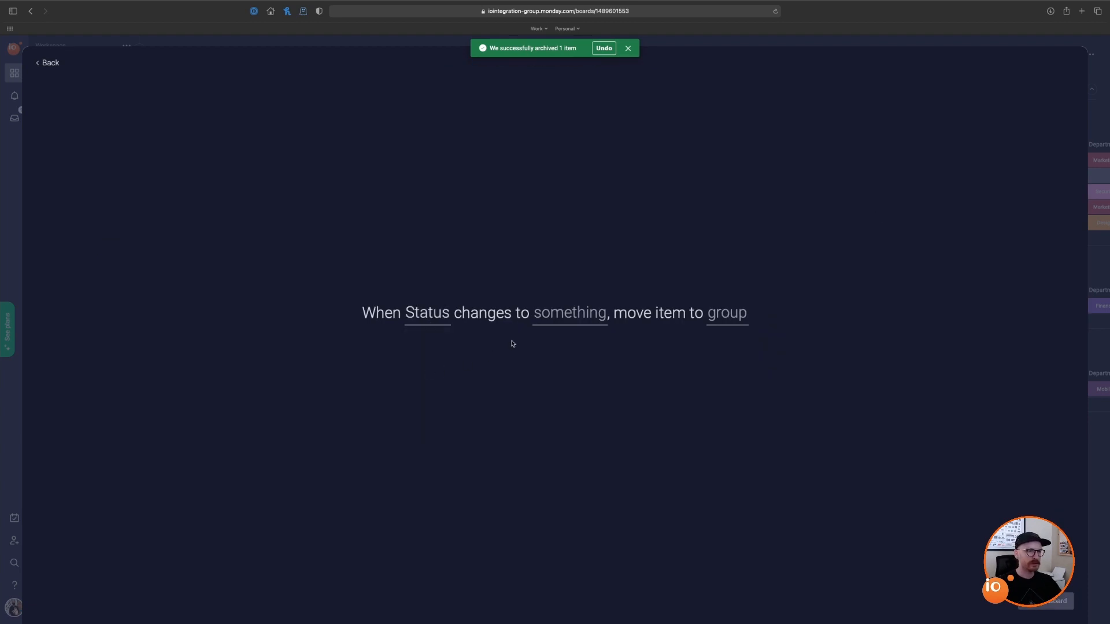
click(555, 324)
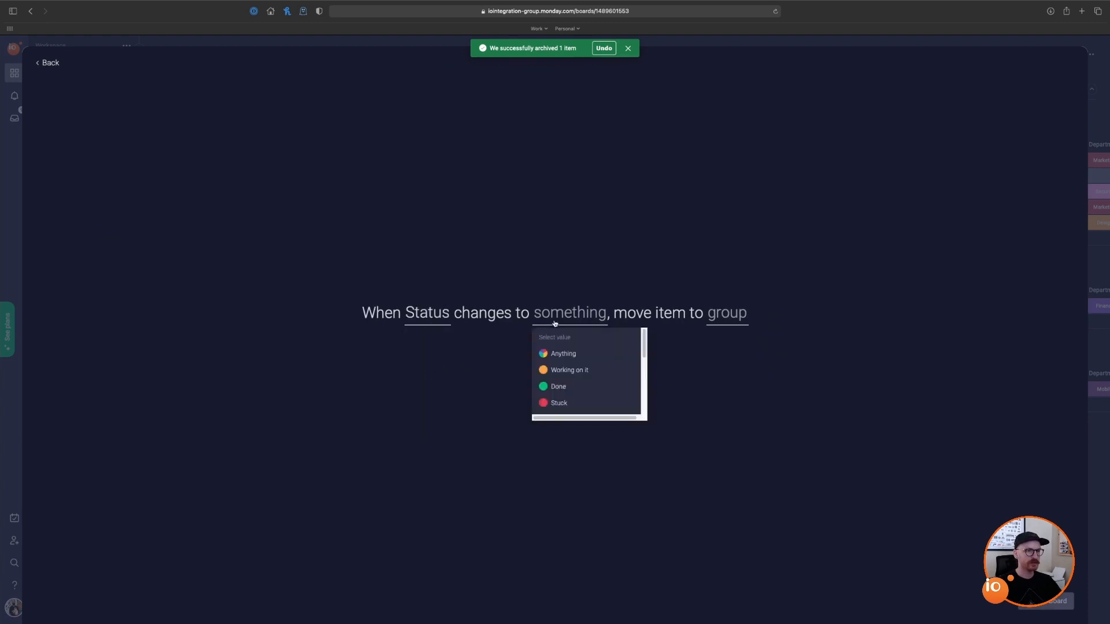
click(571, 375)
click(742, 317)
click(763, 389)
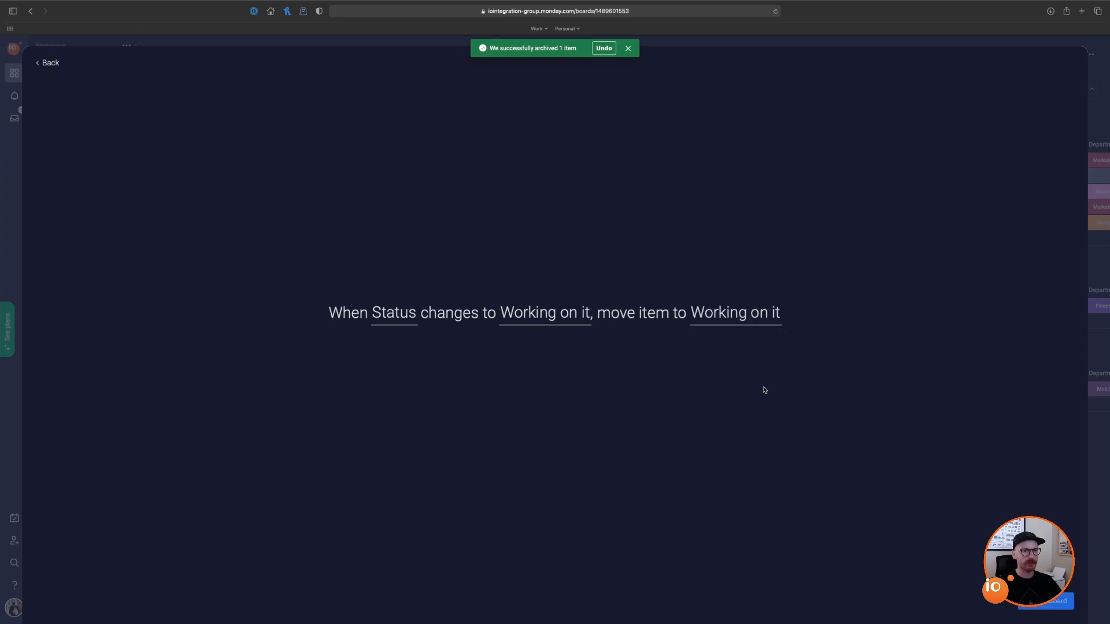
click(1047, 601)
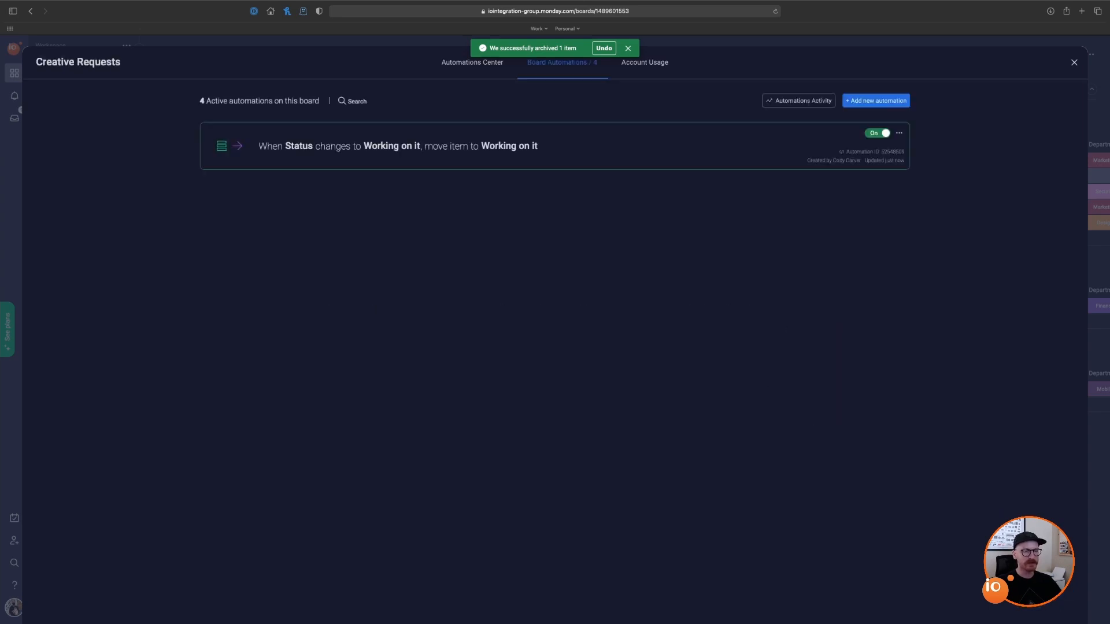
Step: Set the Test request's status to Working on it
click(1074, 63)
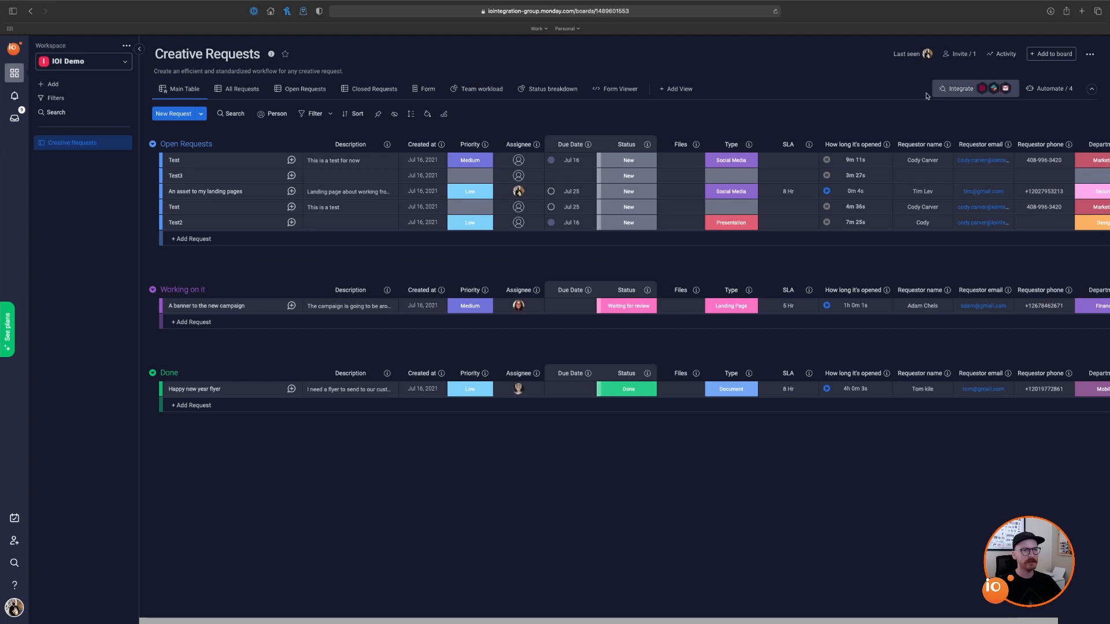
click(623, 209)
click(575, 228)
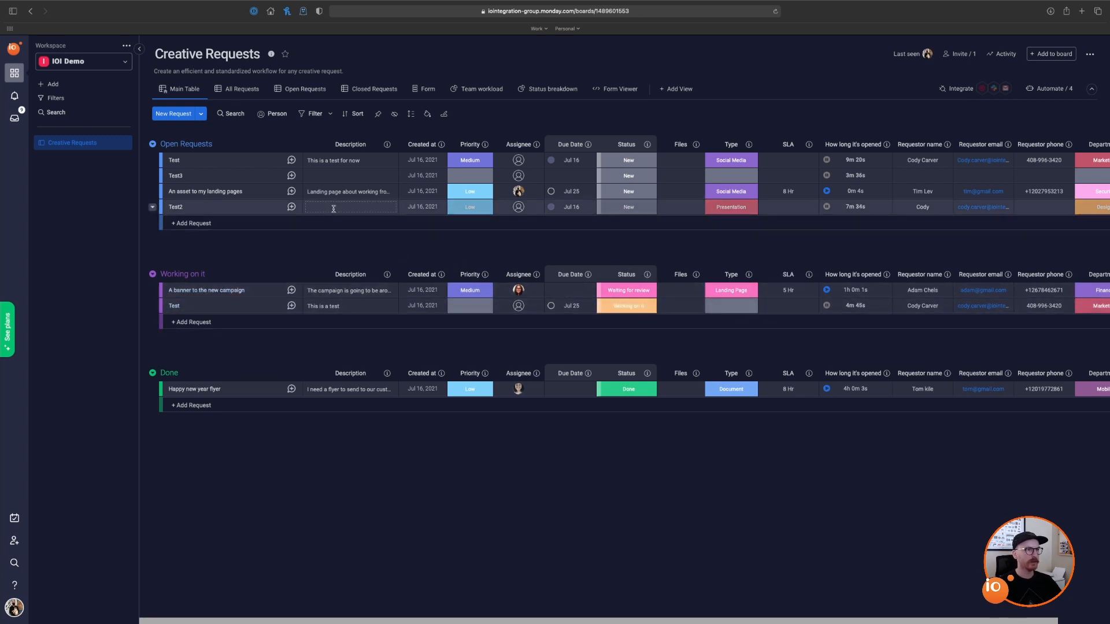
Step: Add a new table view named Working On It
click(668, 93)
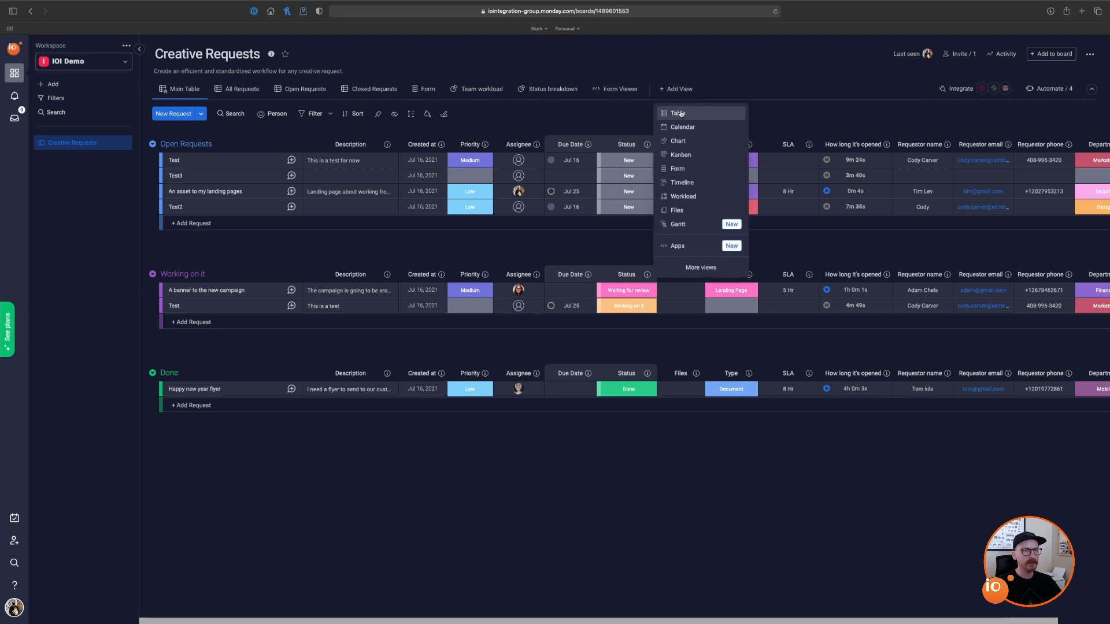
click(682, 114)
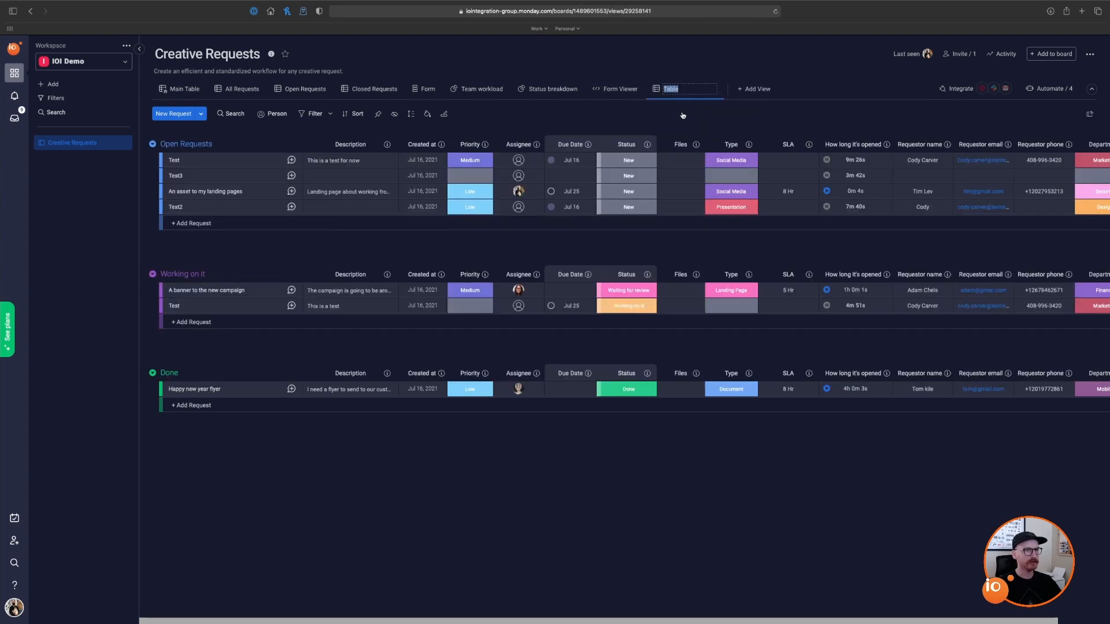
text(Working On It)
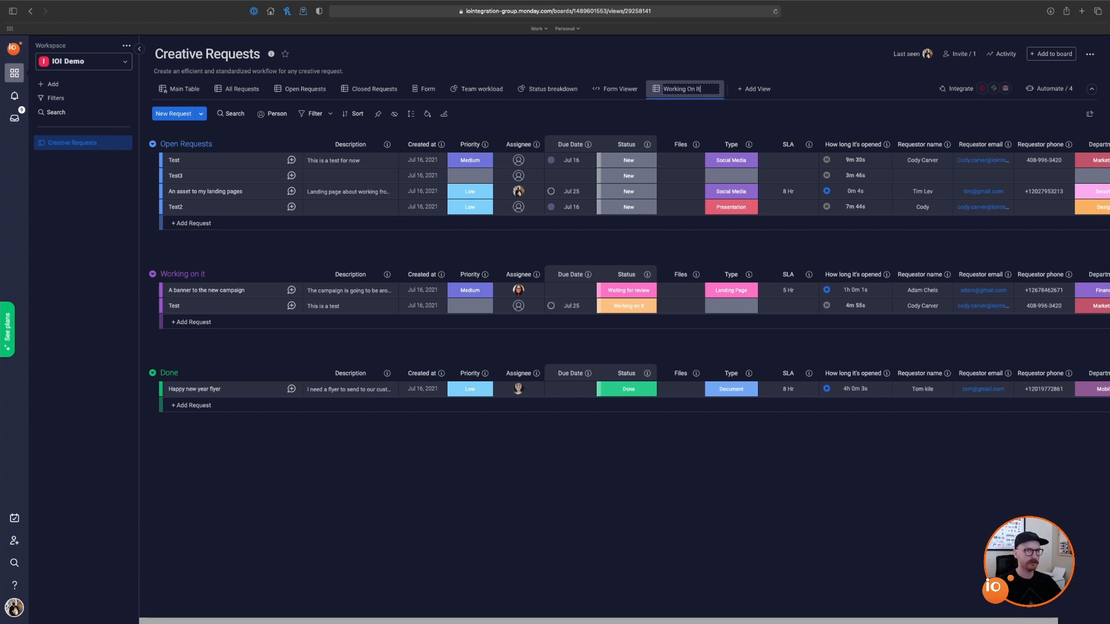
key(Return)
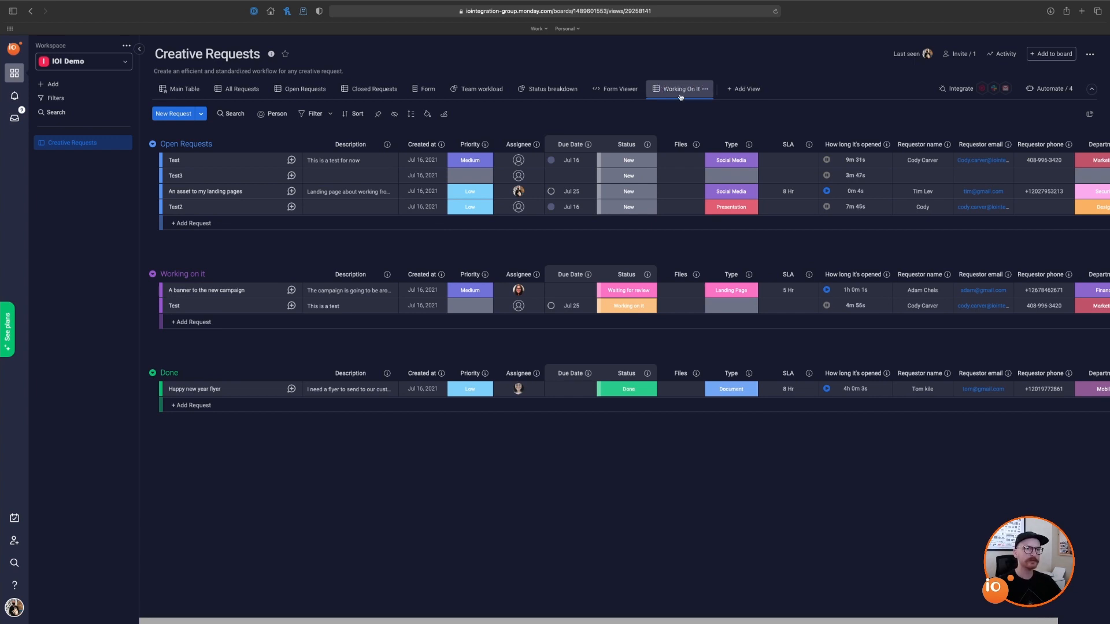
Step: Filter the view to the Working on it group and save the filter to the view
click(315, 115)
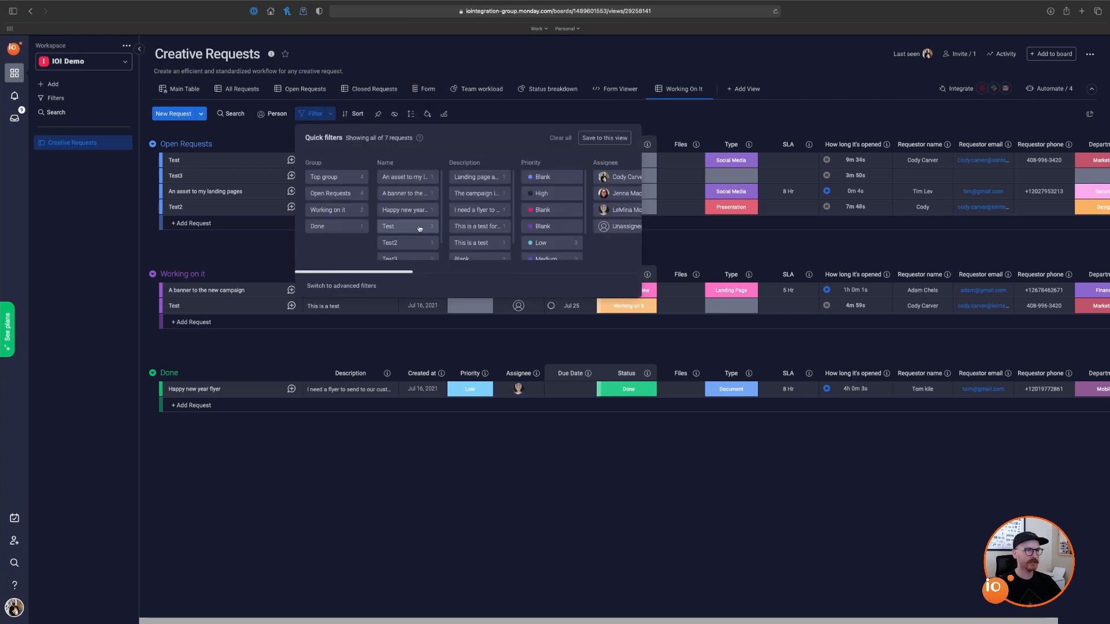
scroll(408, 275, right, 3)
scroll(407, 275, right, 5)
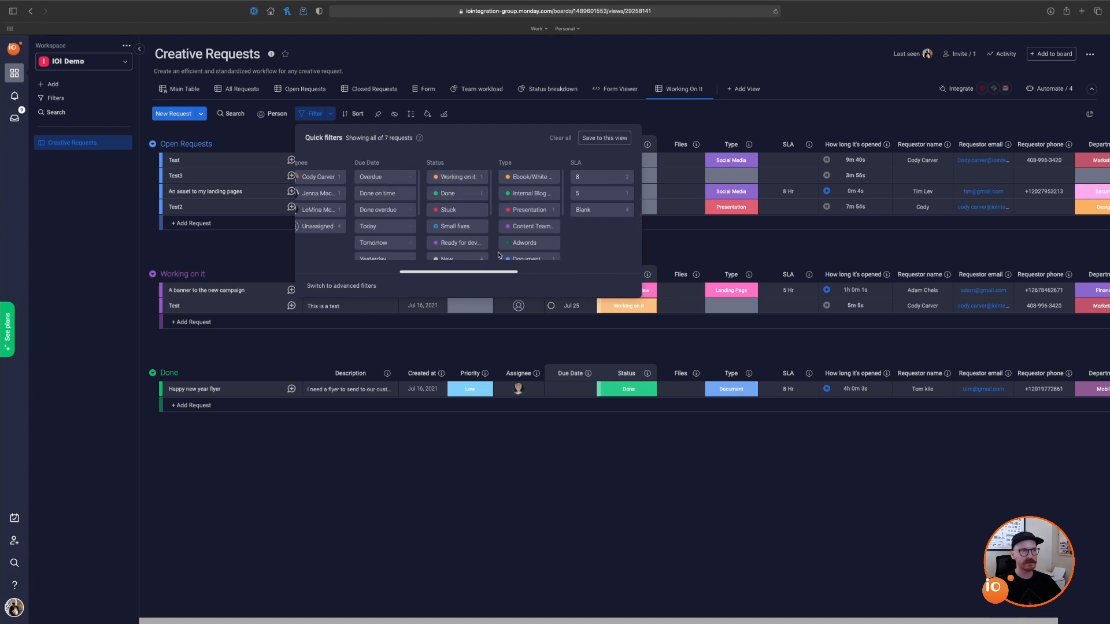
drag(501, 275, 385, 276)
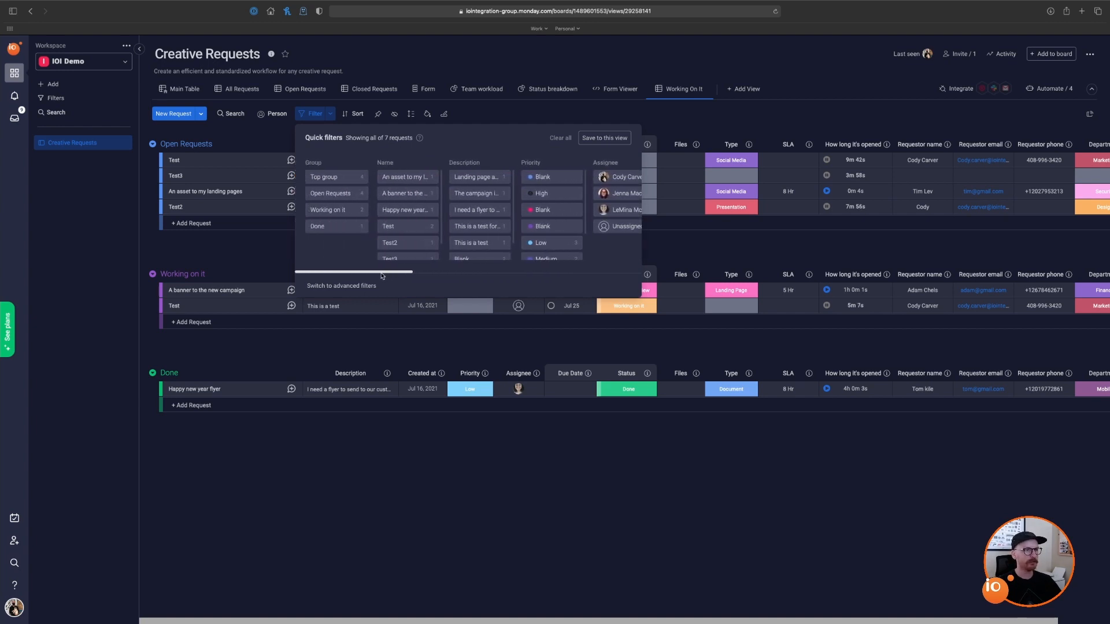
click(339, 214)
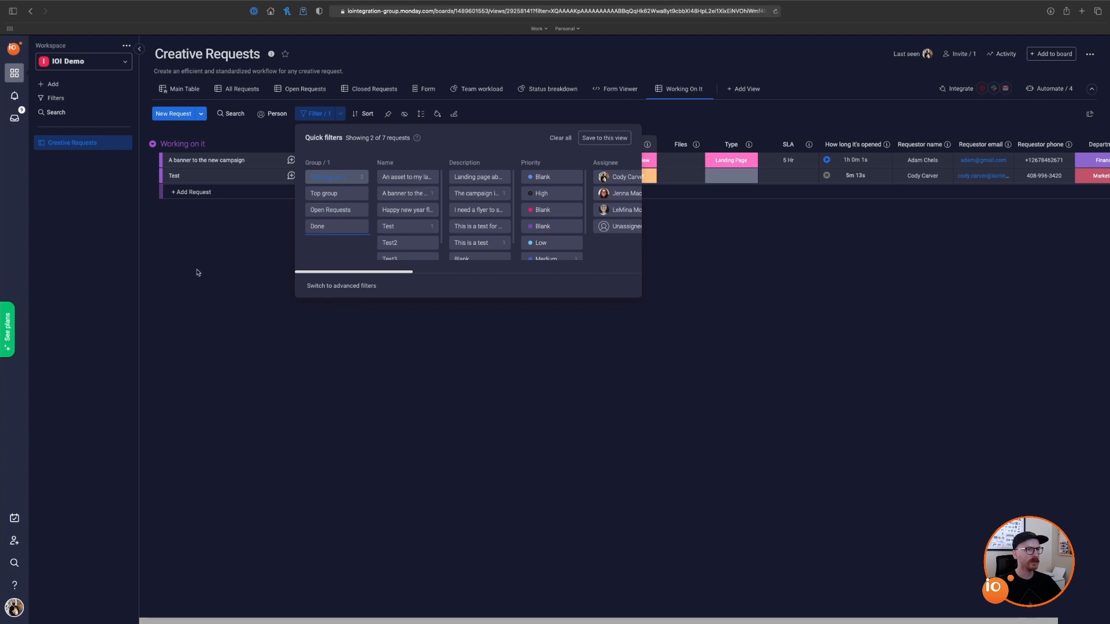
click(197, 274)
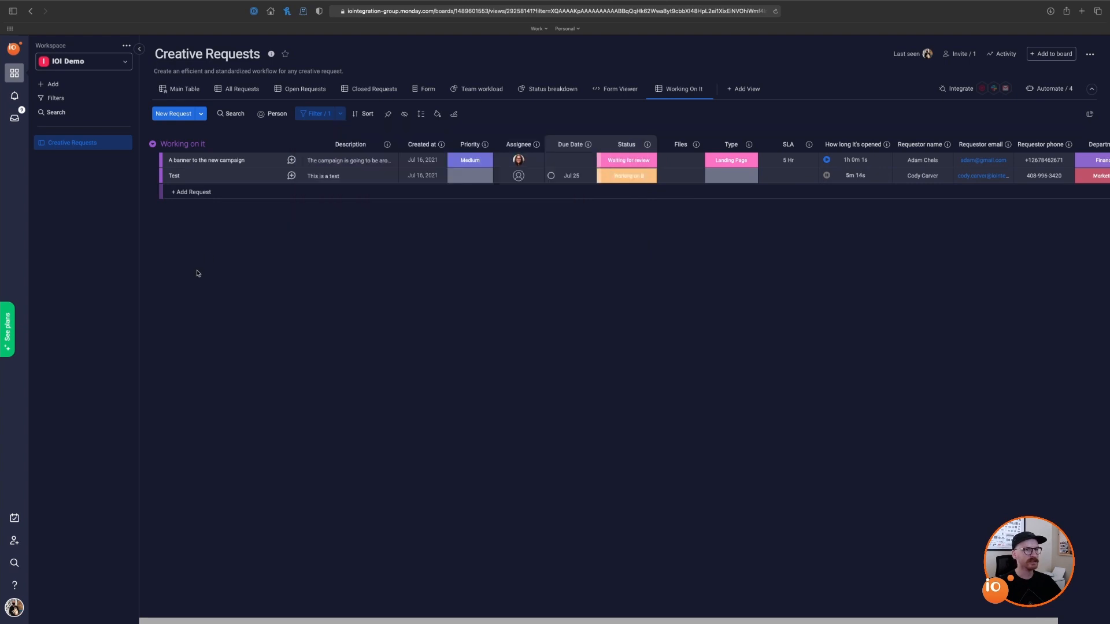
click(315, 116)
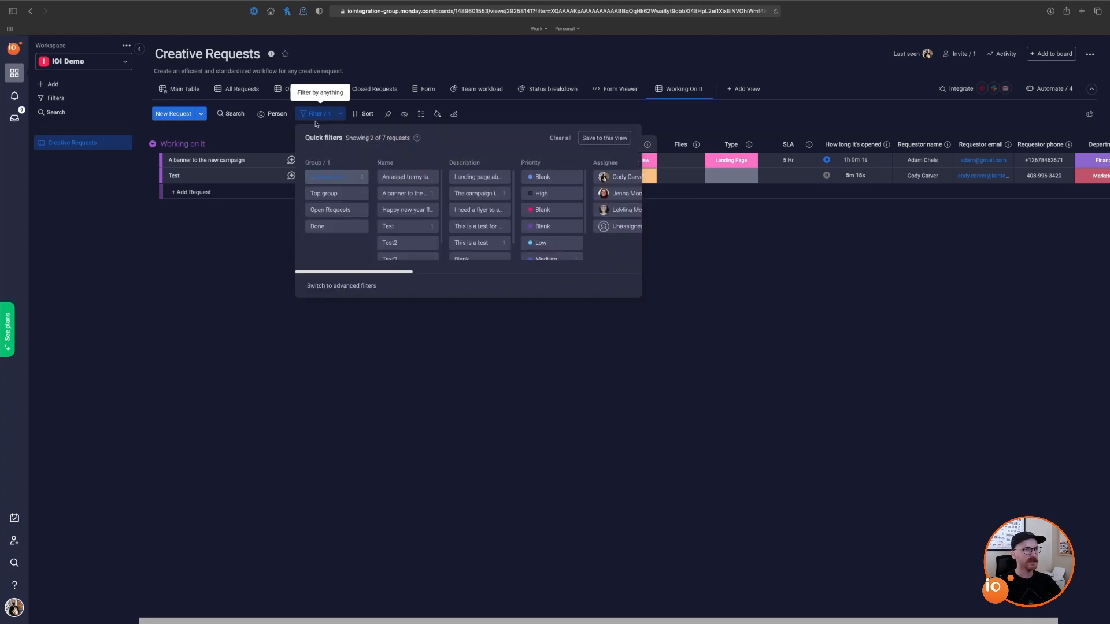
click(607, 140)
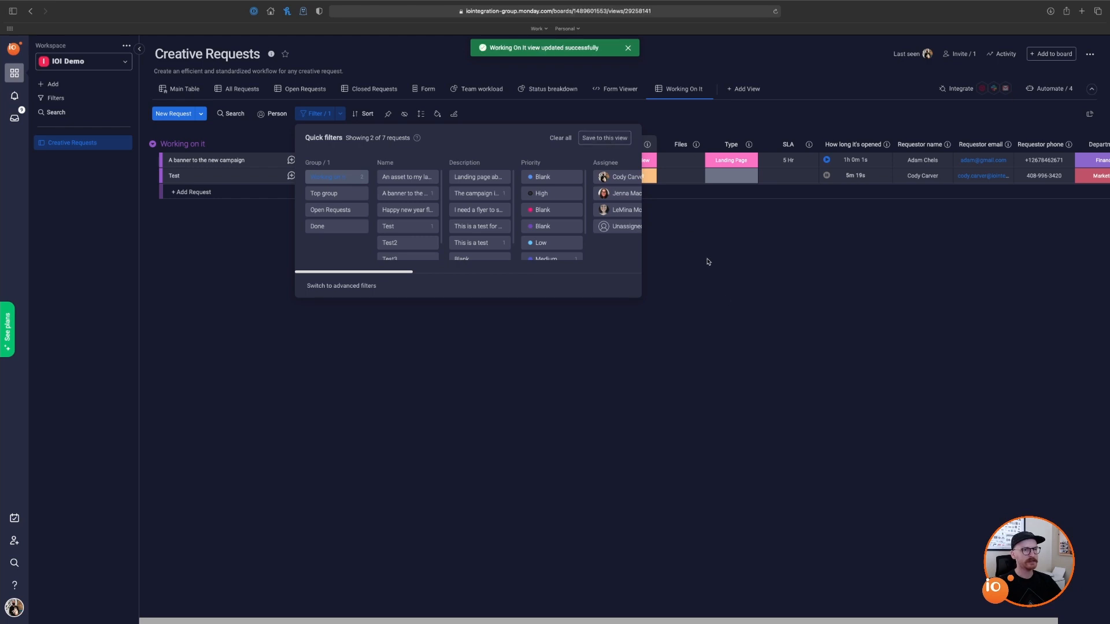
click(725, 298)
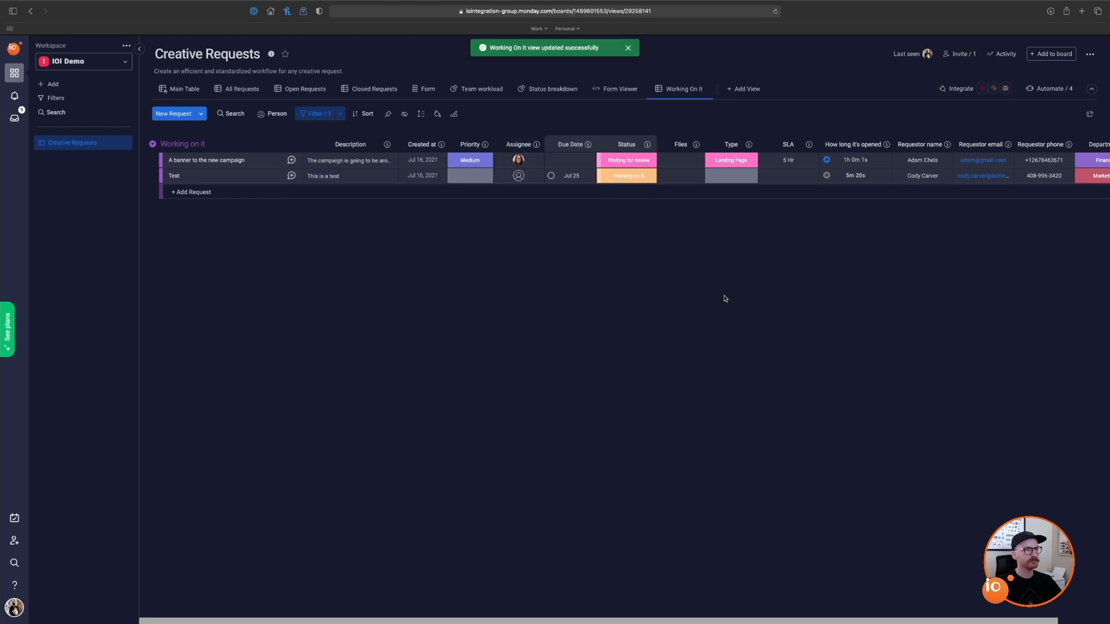
Step: Add another table view, remove its copied group filter, and assign a person to the Test request
click(748, 91)
click(748, 118)
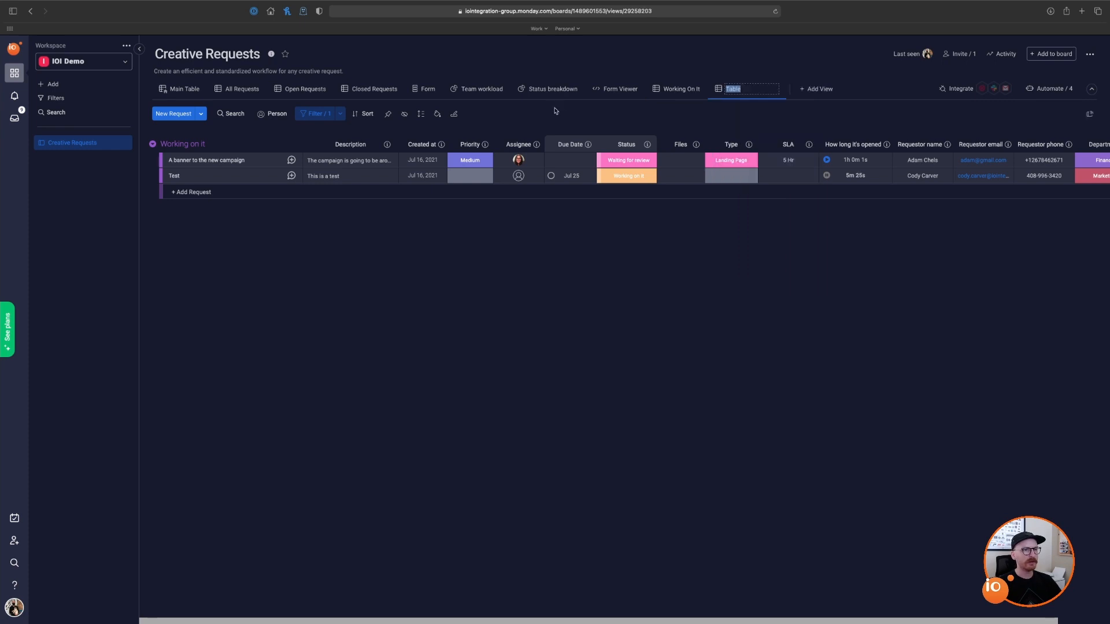
click(312, 113)
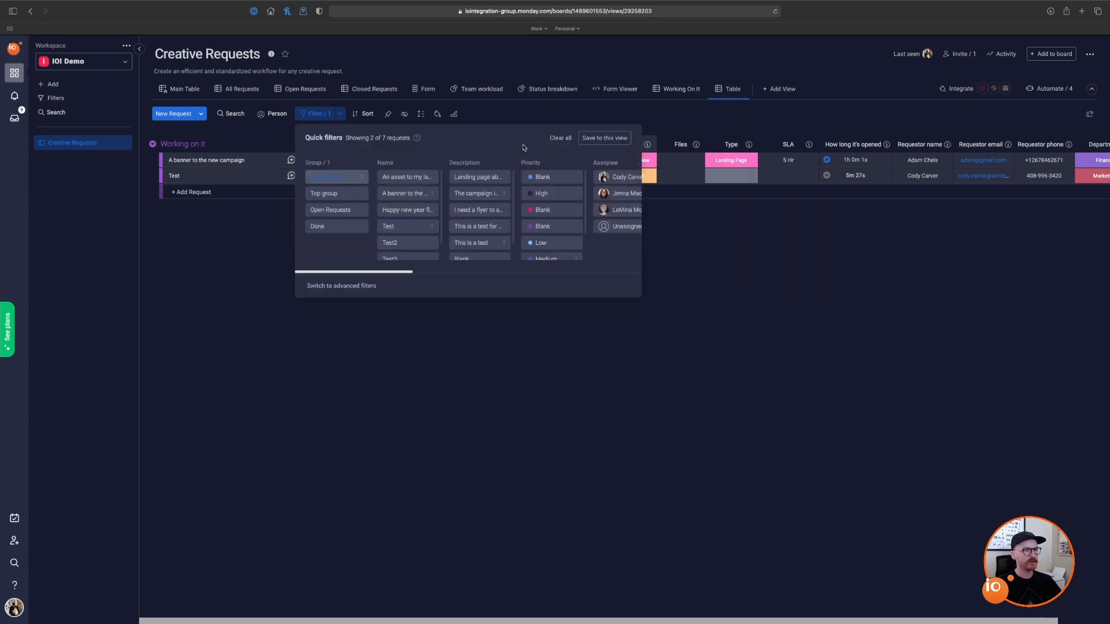
click(558, 138)
click(716, 119)
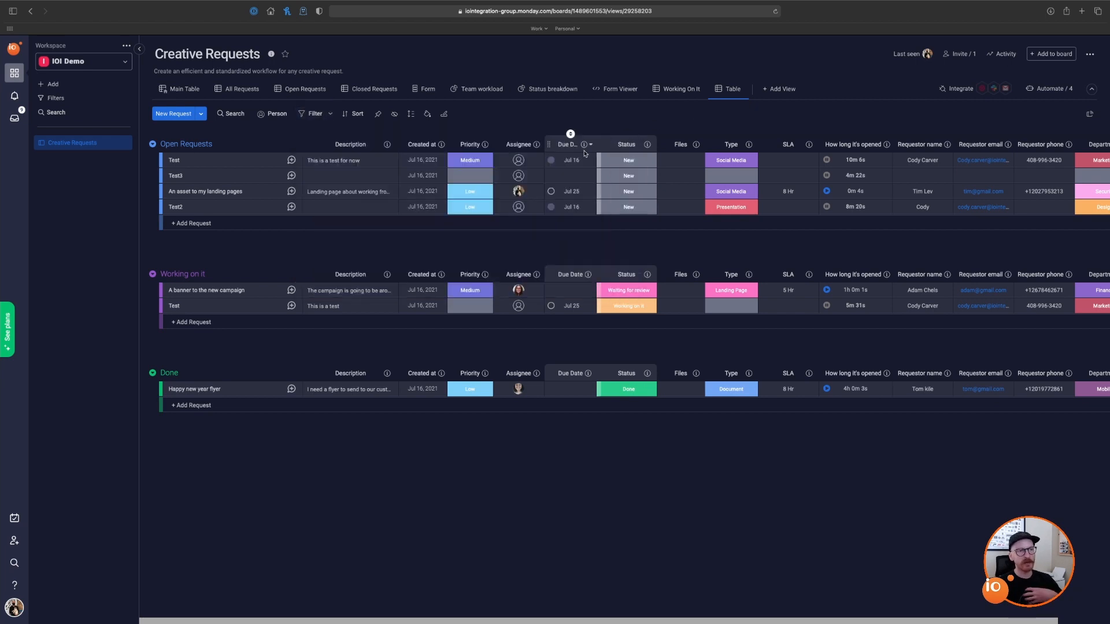
click(519, 306)
click(508, 349)
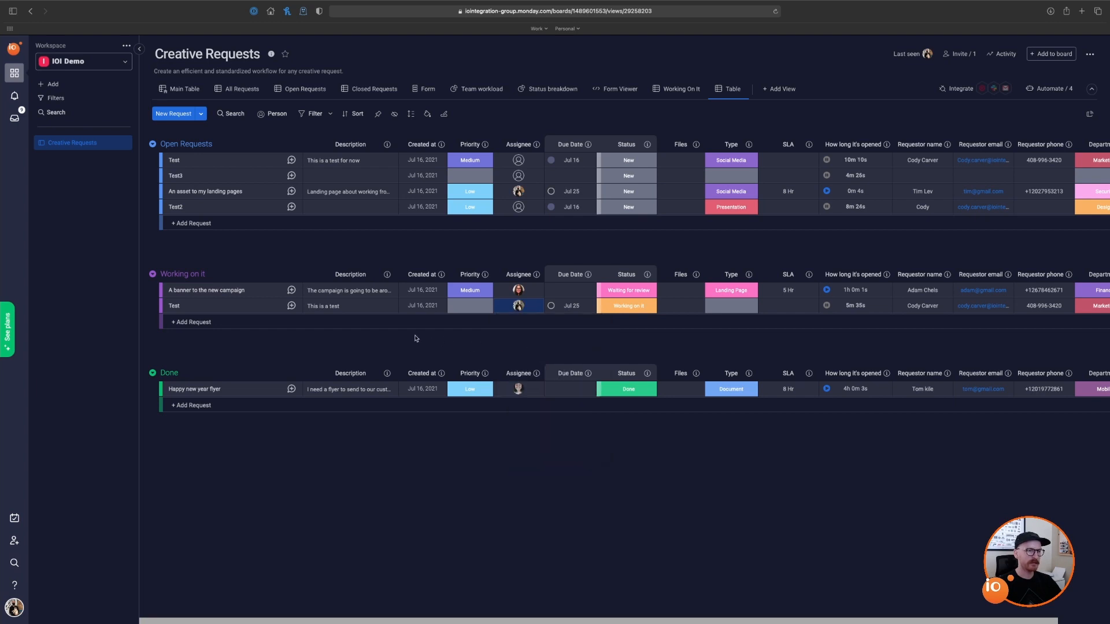
Step: Filter the new view to one assignee's requests and save that filter to the view
click(315, 113)
scroll(456, 201, right, 5)
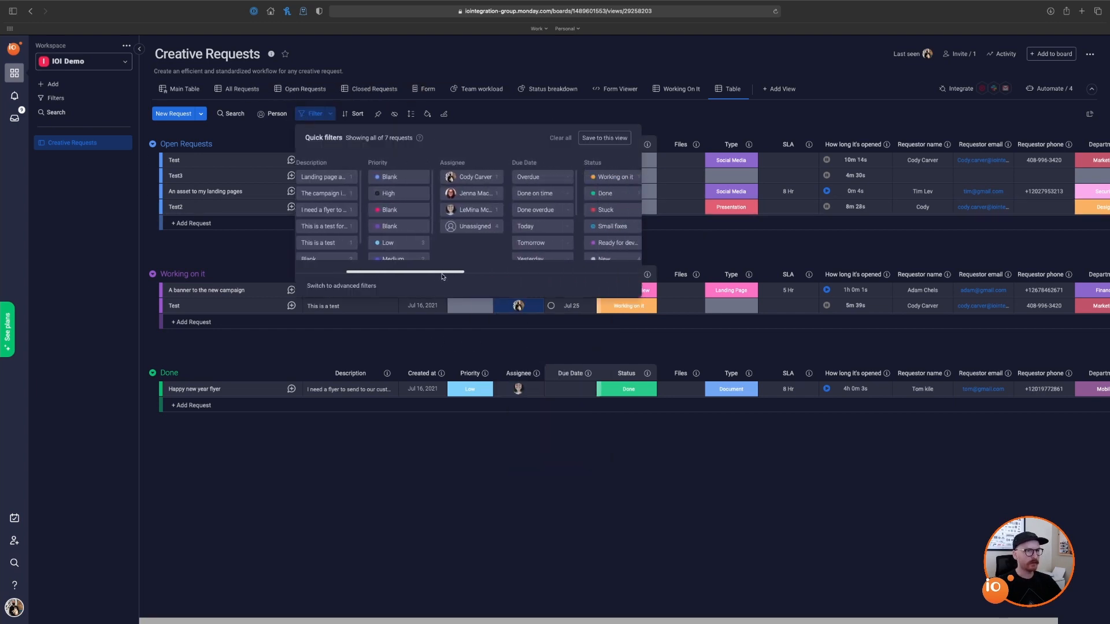
click(461, 182)
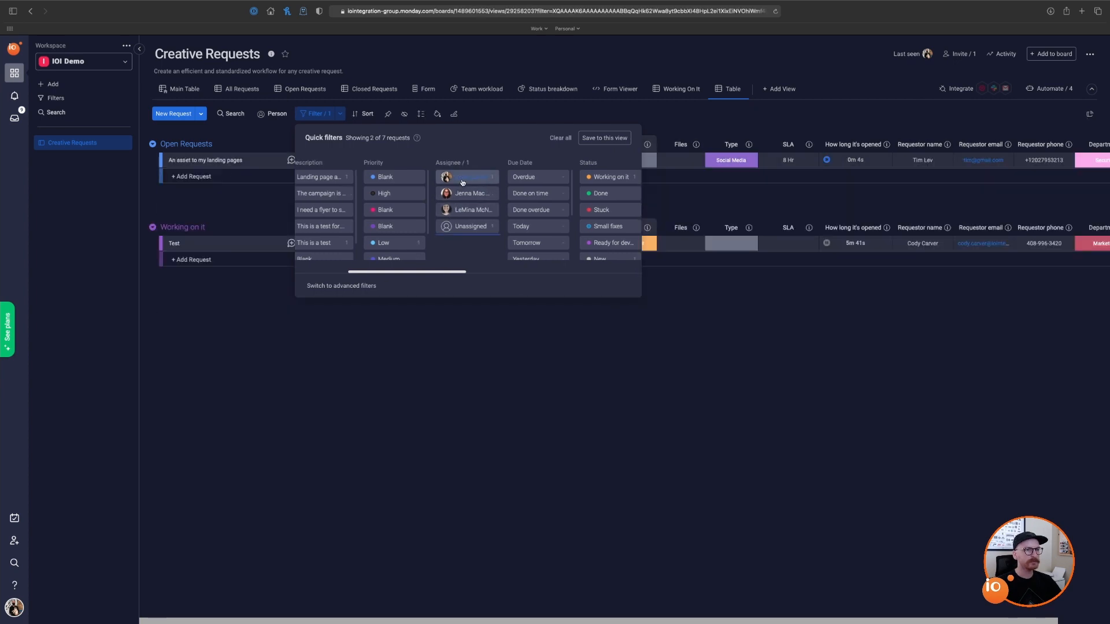
click(616, 139)
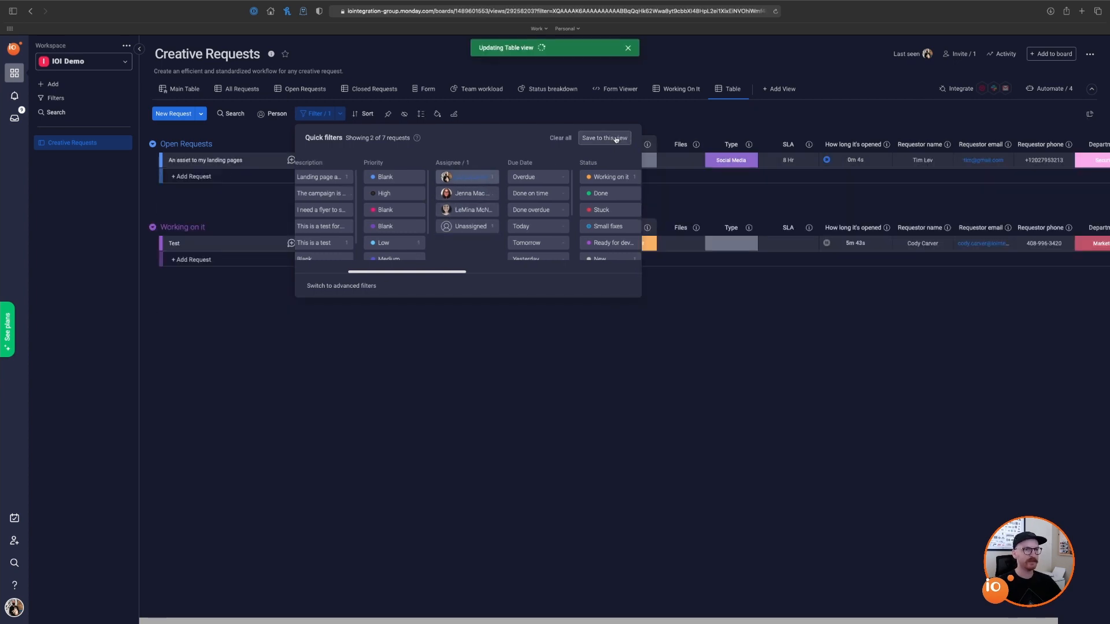
click(732, 90)
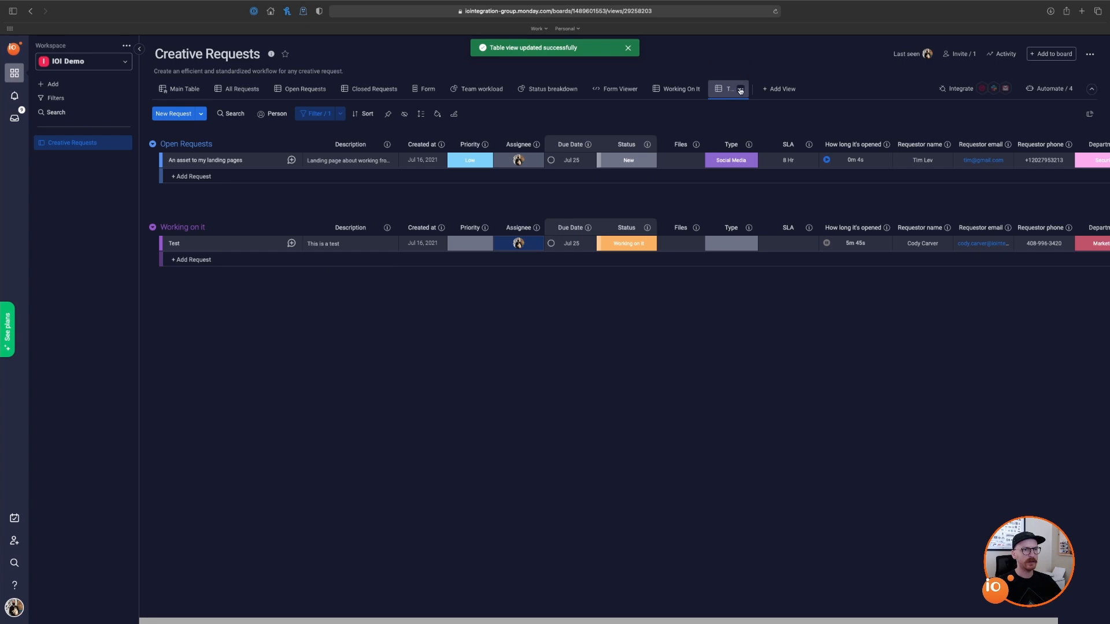
Step: Name the new view Cody's Tasks, correcting the misspelled Cody's Taks
click(740, 89)
click(768, 121)
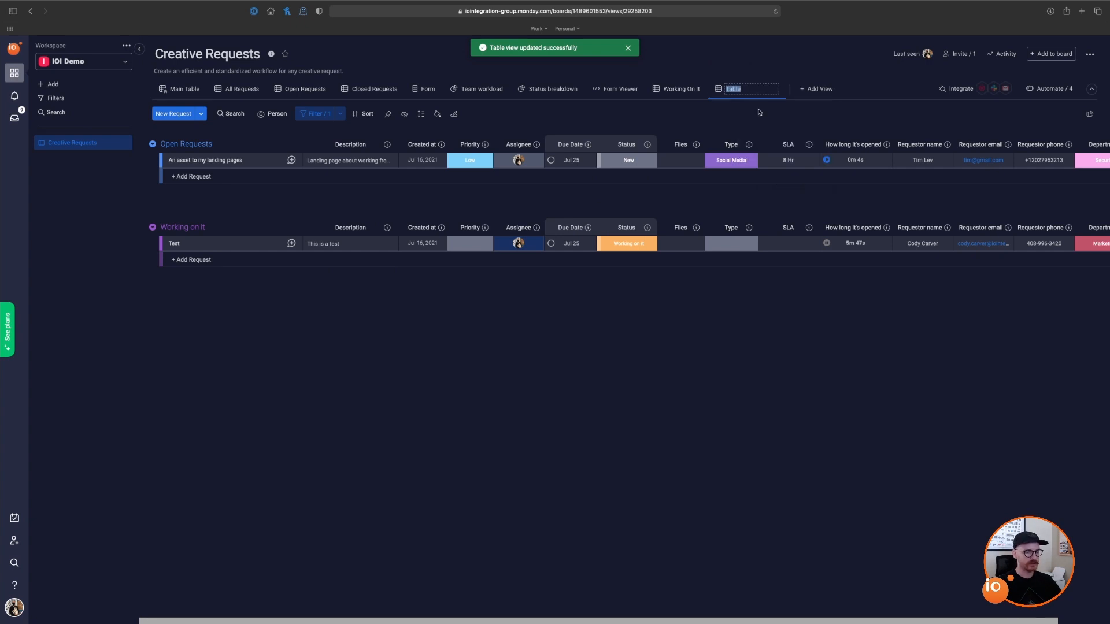
text(Cody's Taks)
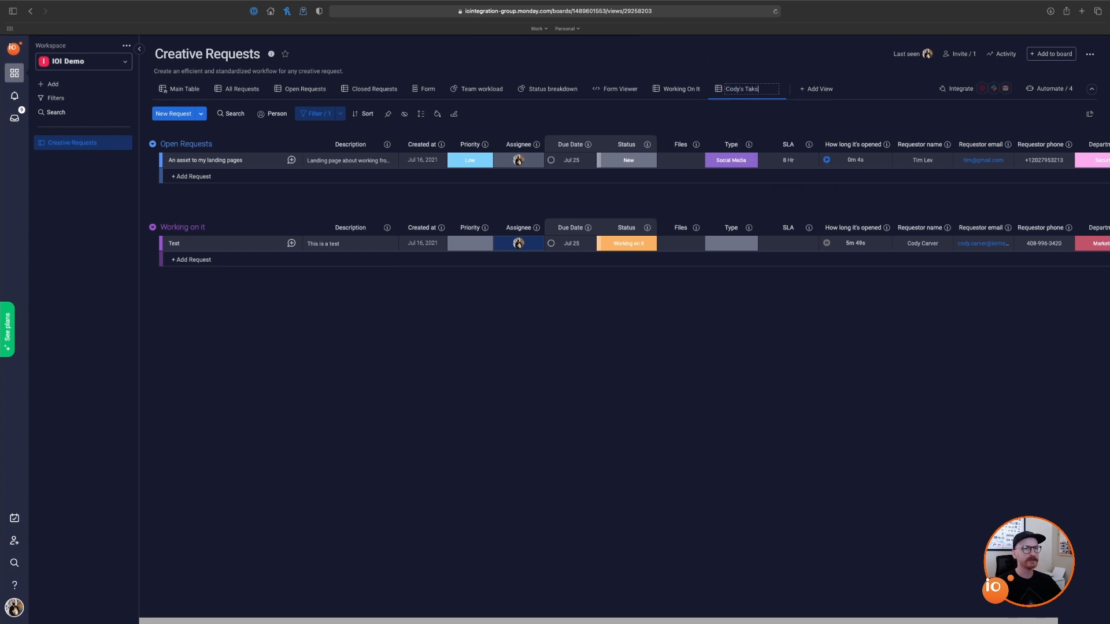
key(Return)
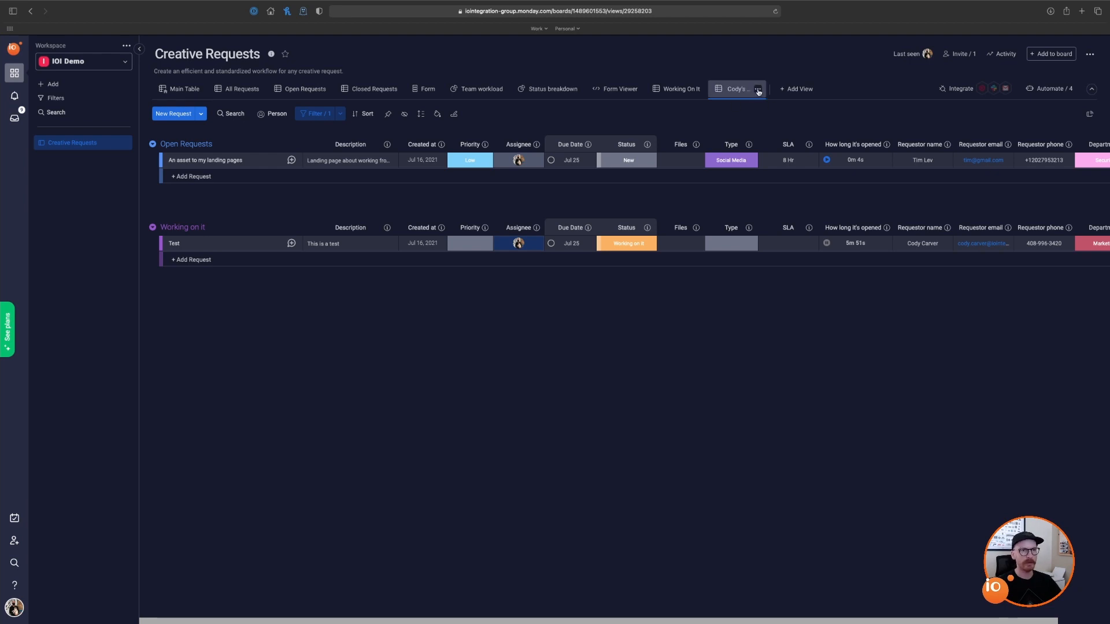
click(758, 91)
click(775, 120)
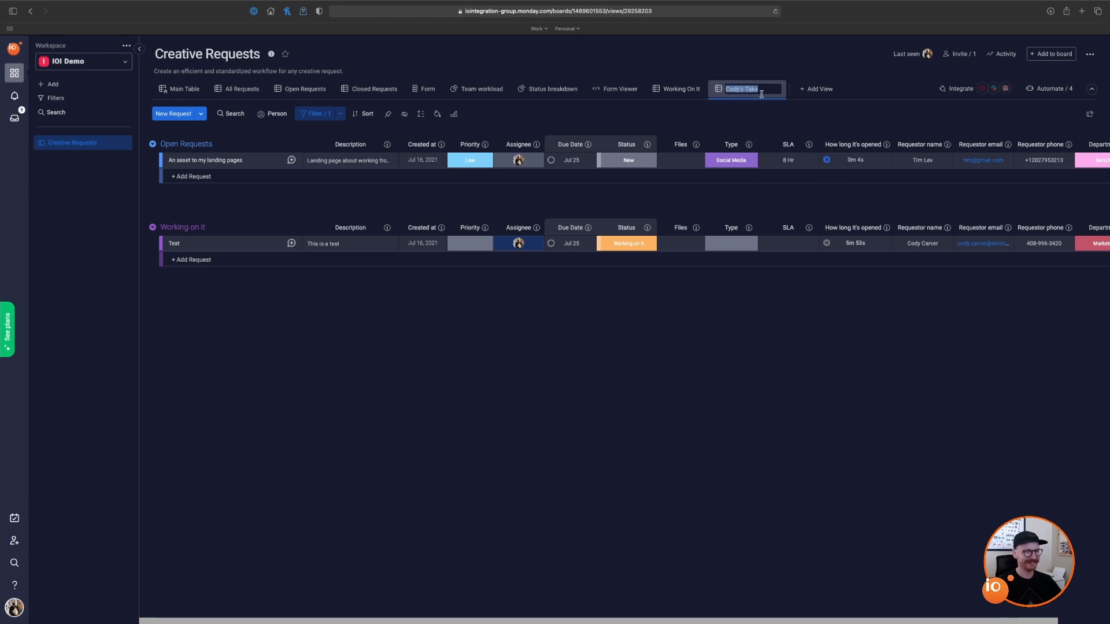
text(Cod)
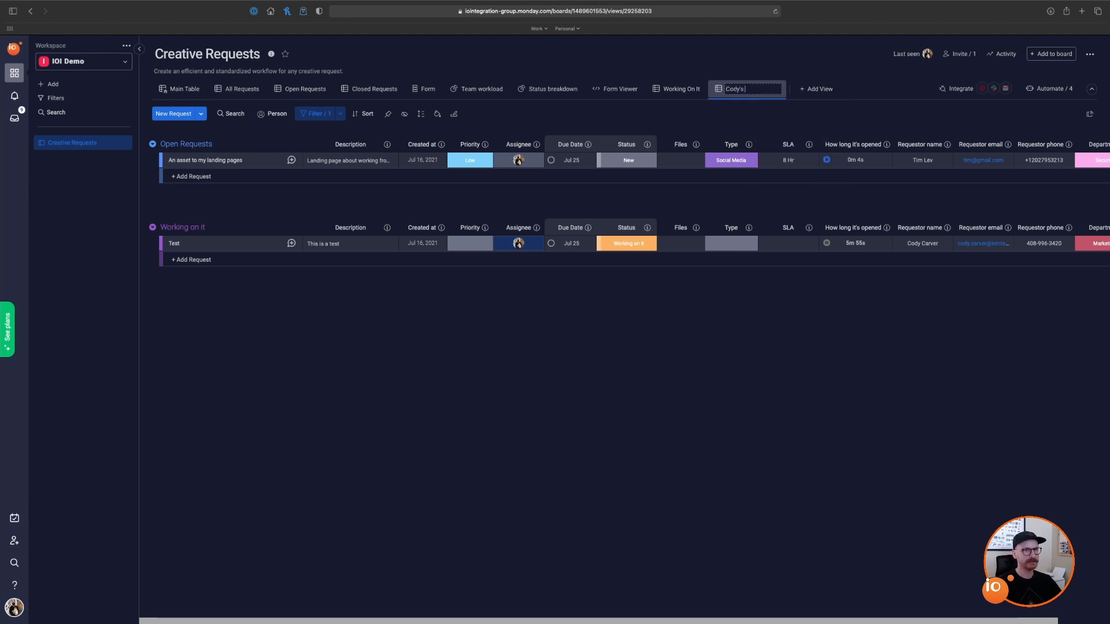
key(Return)
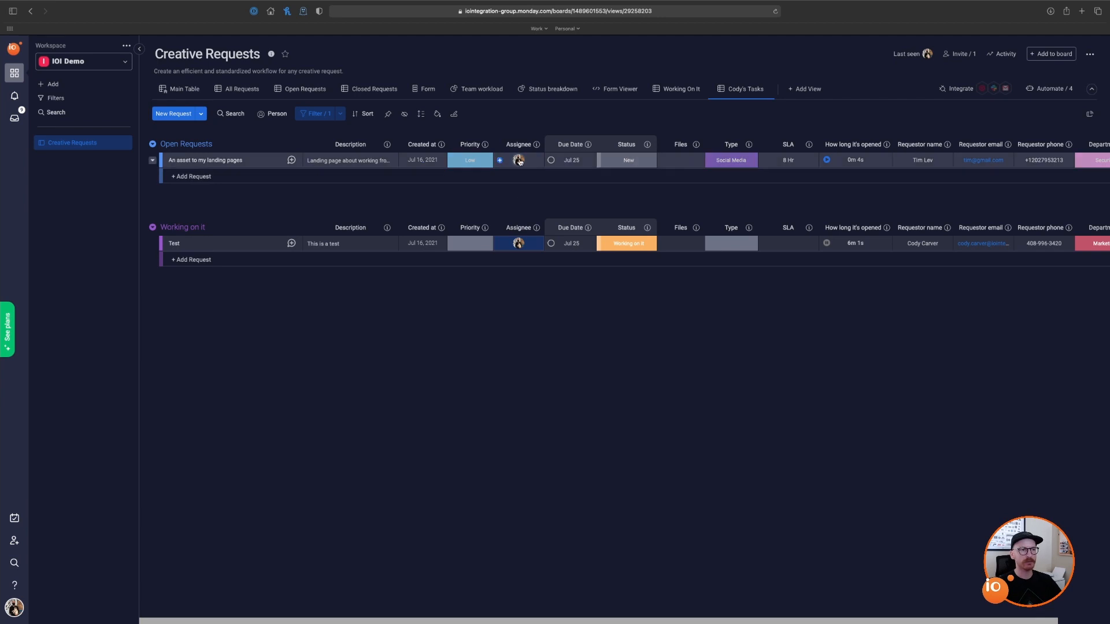
Step: Add the Cody's Tasks view to favorites
mouse_move(532, 161)
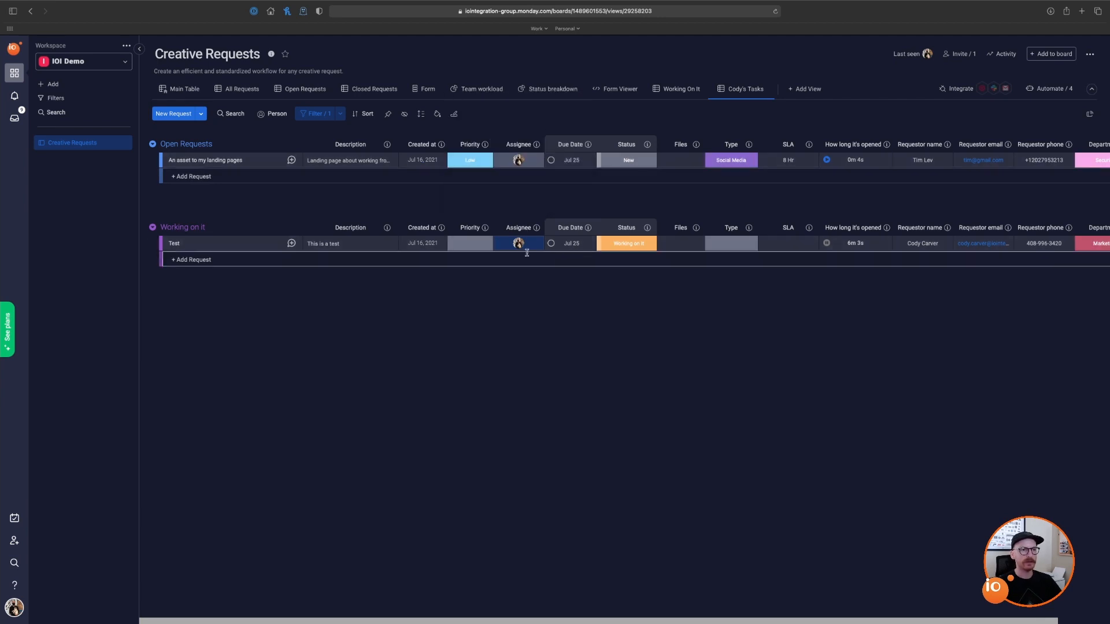
click(766, 90)
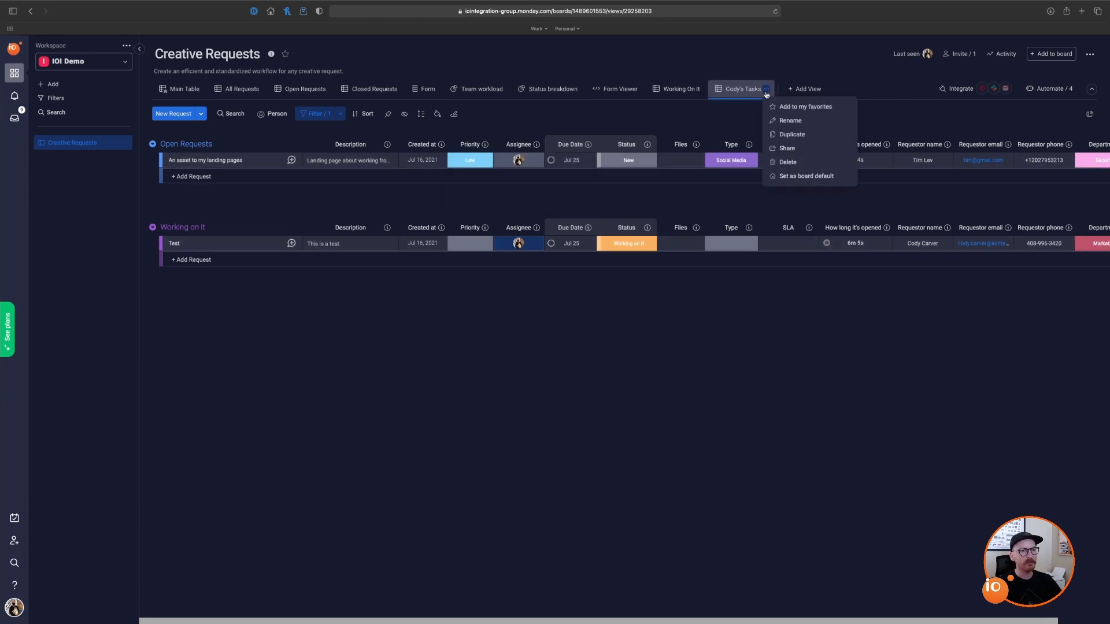
click(812, 108)
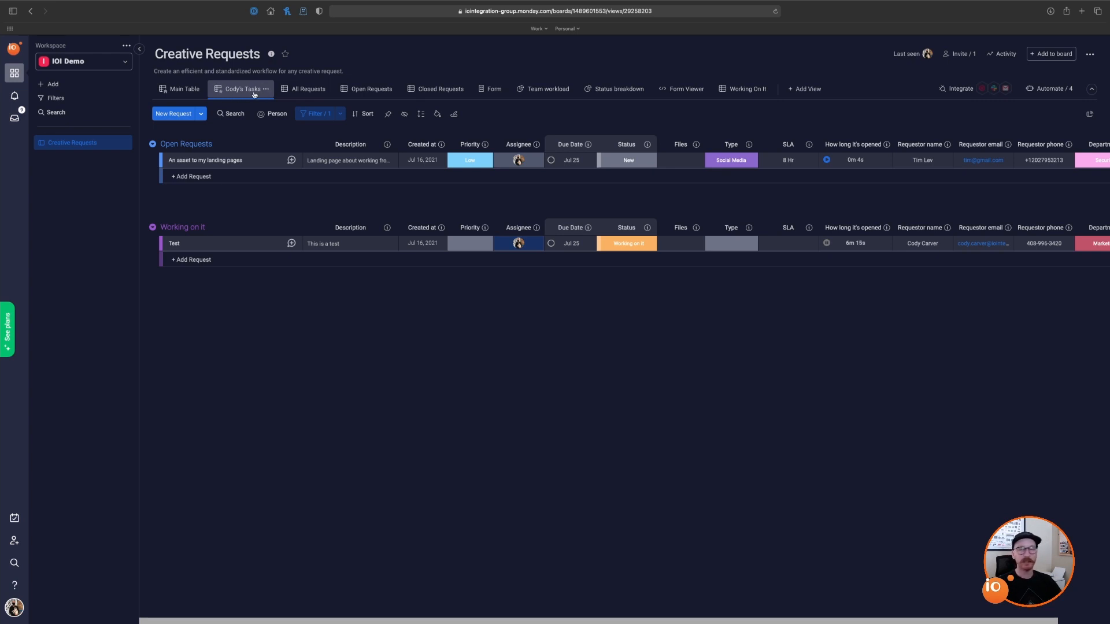
Step: View the Team workload chart, then switch back to the Main Table
click(547, 93)
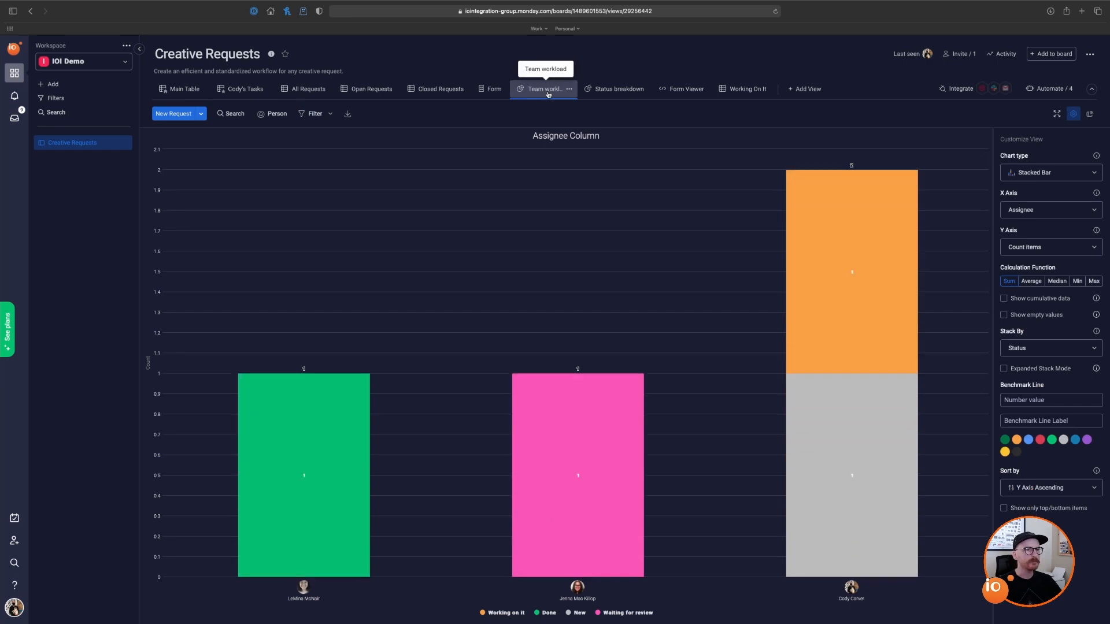
click(230, 92)
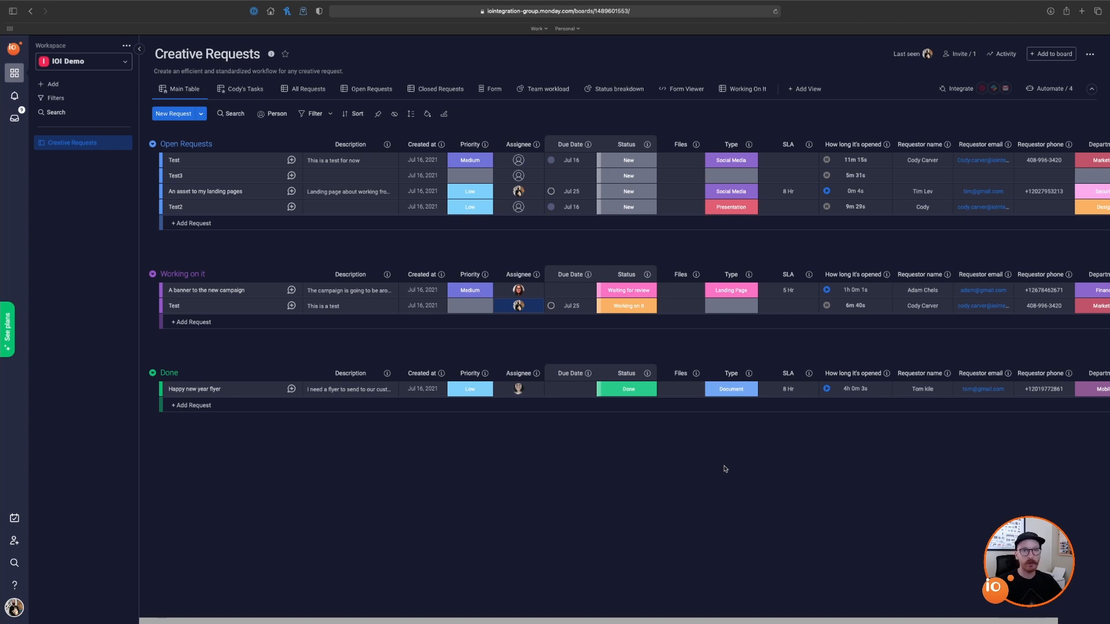
Step: Search for and add two colleagues as Creative Requests board members, then close the members list
click(963, 57)
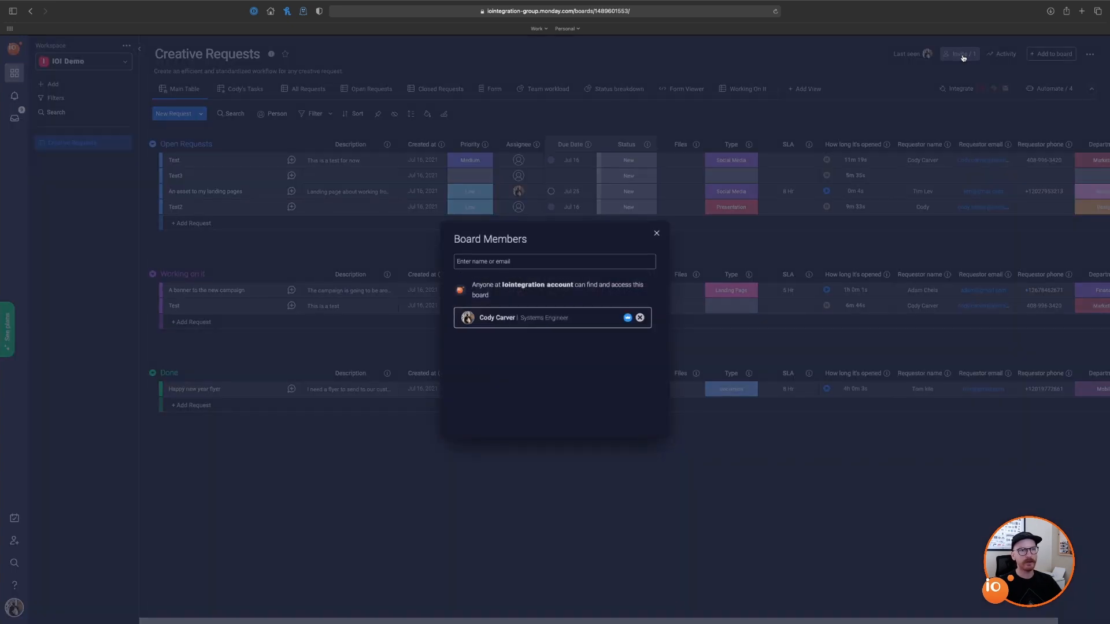
text(M)
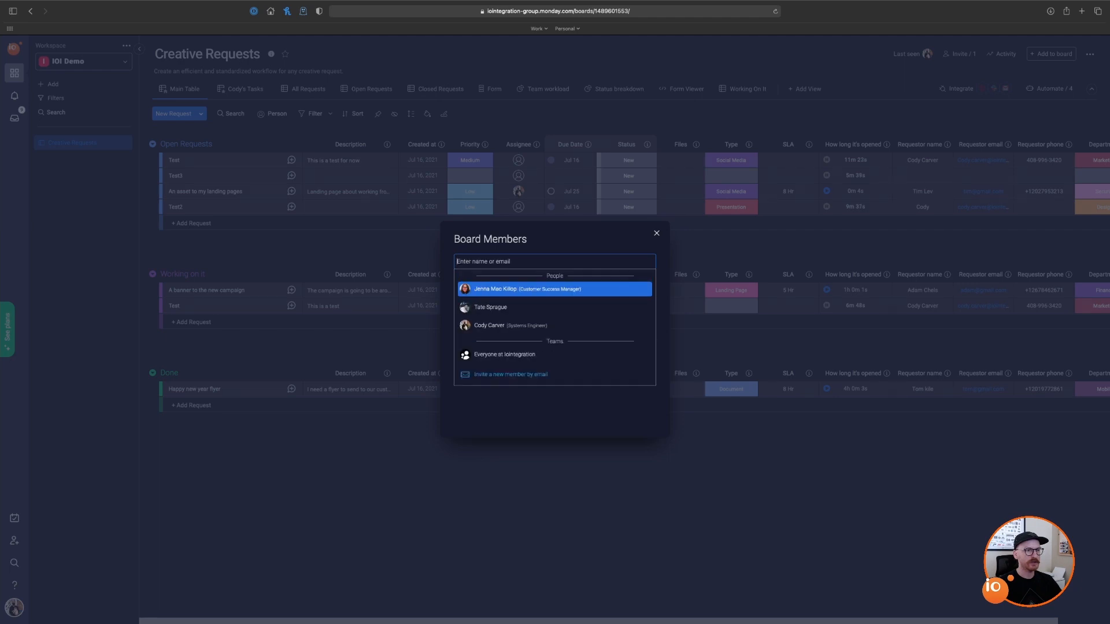
key(BackSpace)
text(Le)
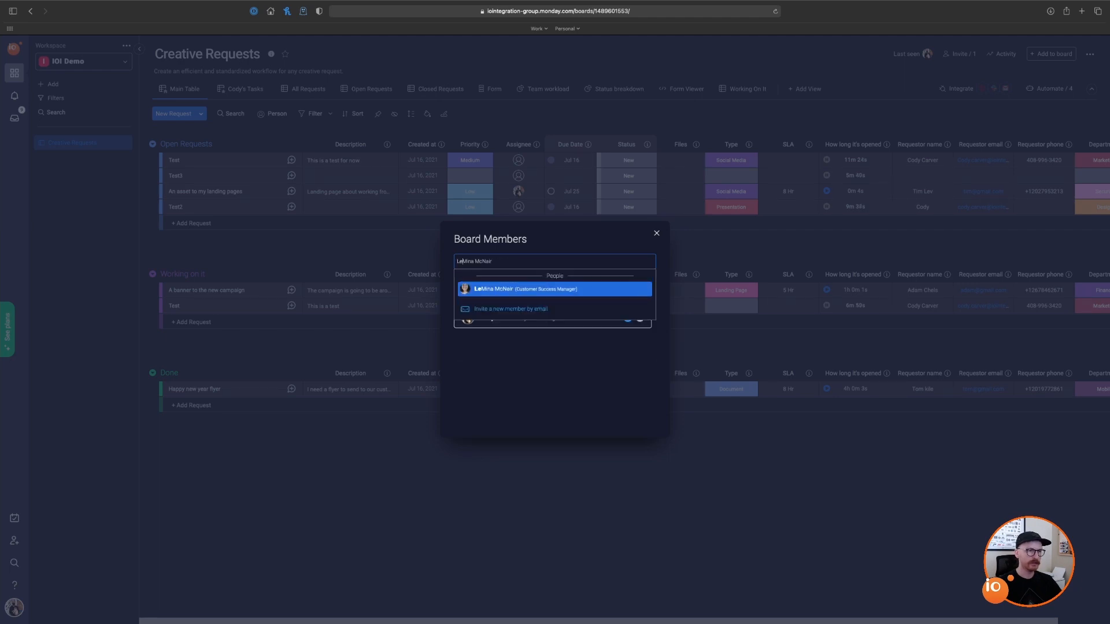
click(527, 288)
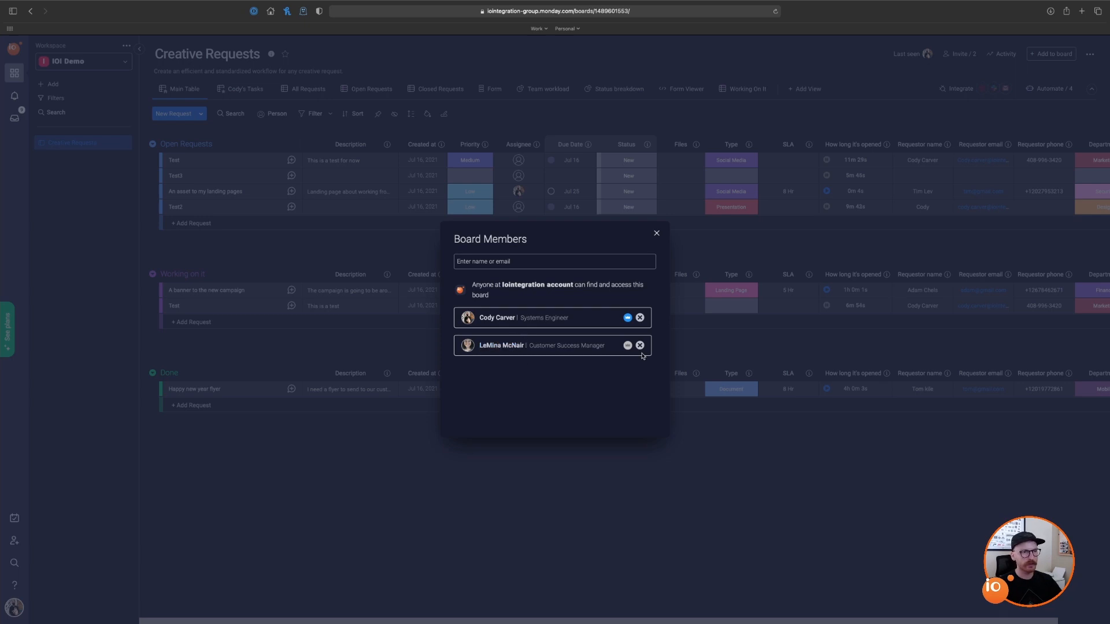
click(575, 260)
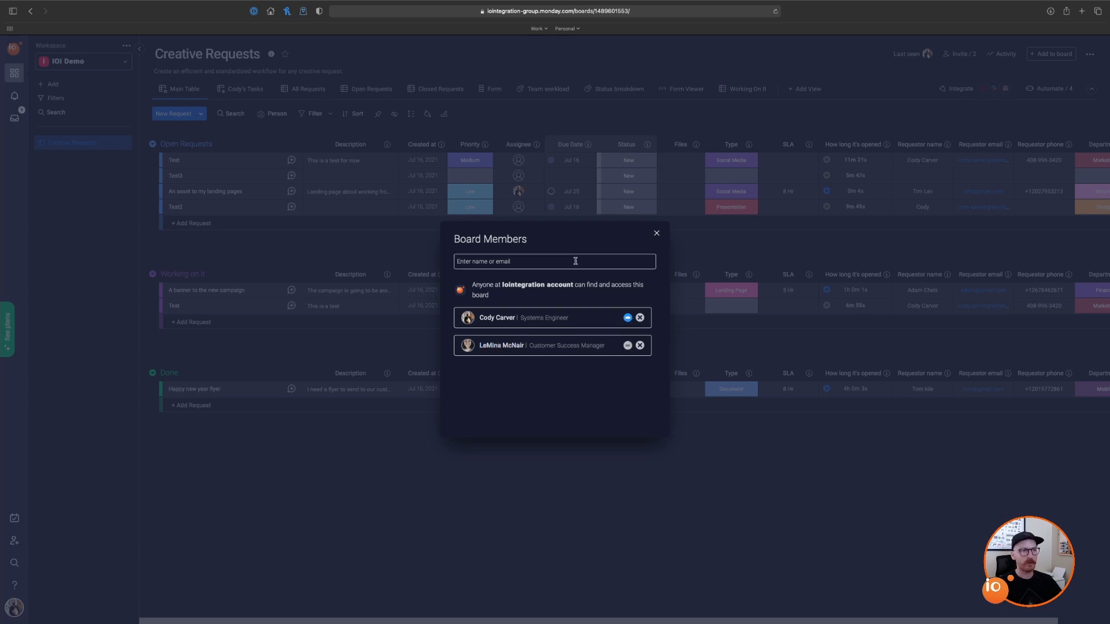
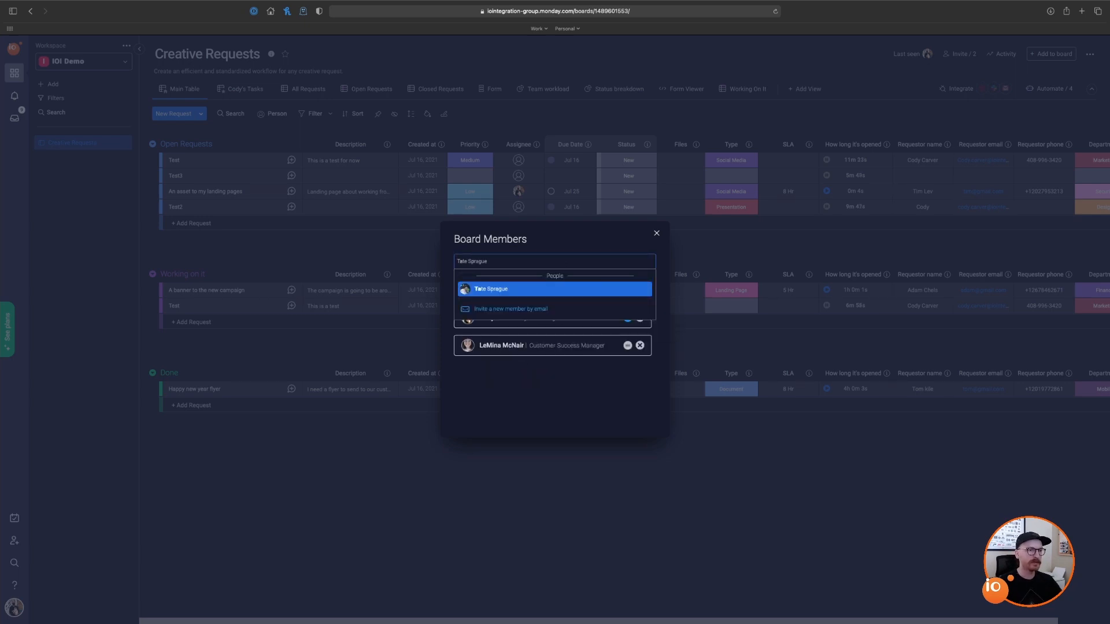
click(541, 287)
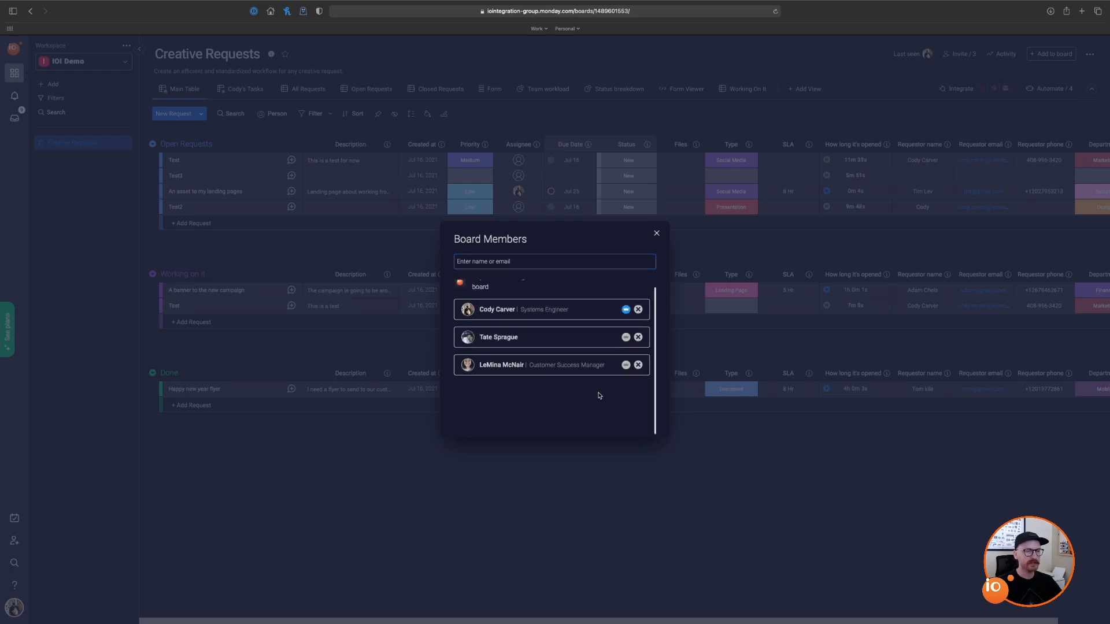
scroll(591, 389, up, 1)
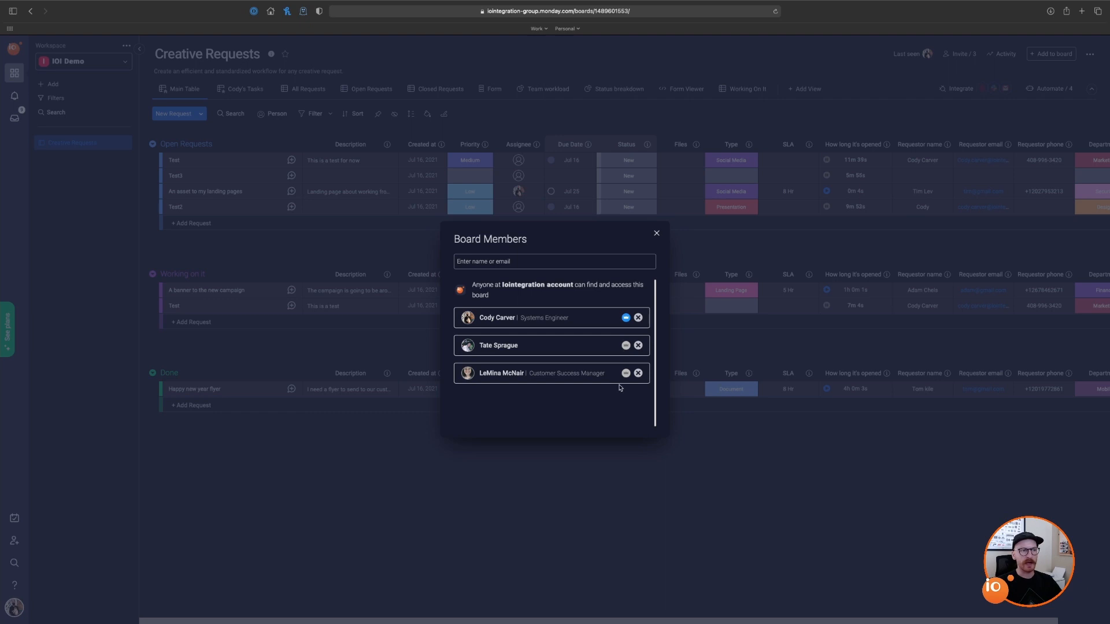
click(657, 233)
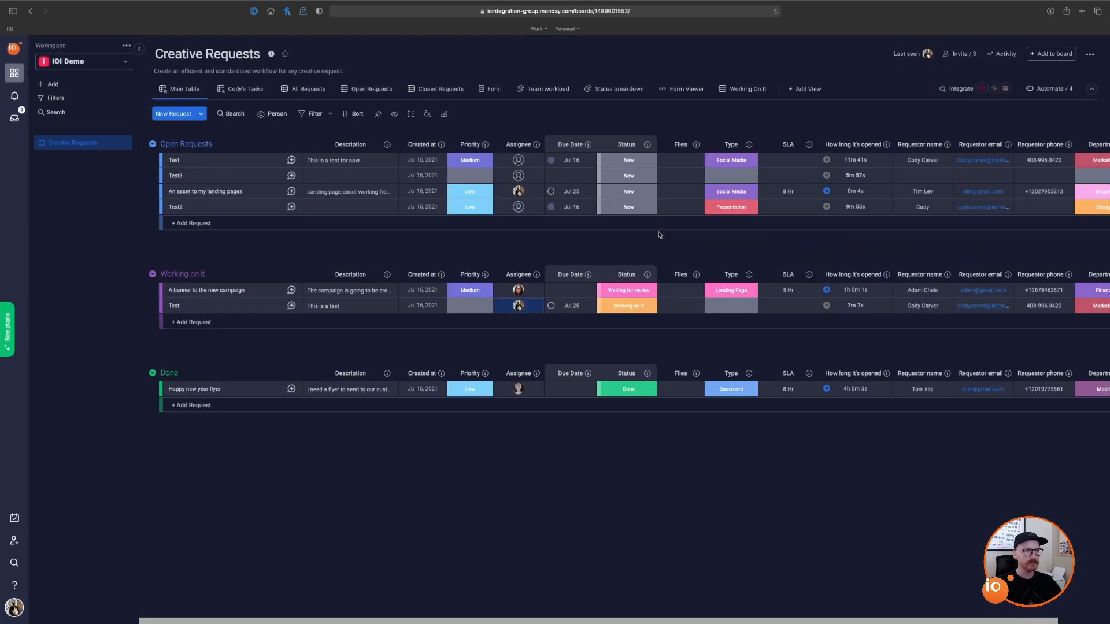
click(14, 542)
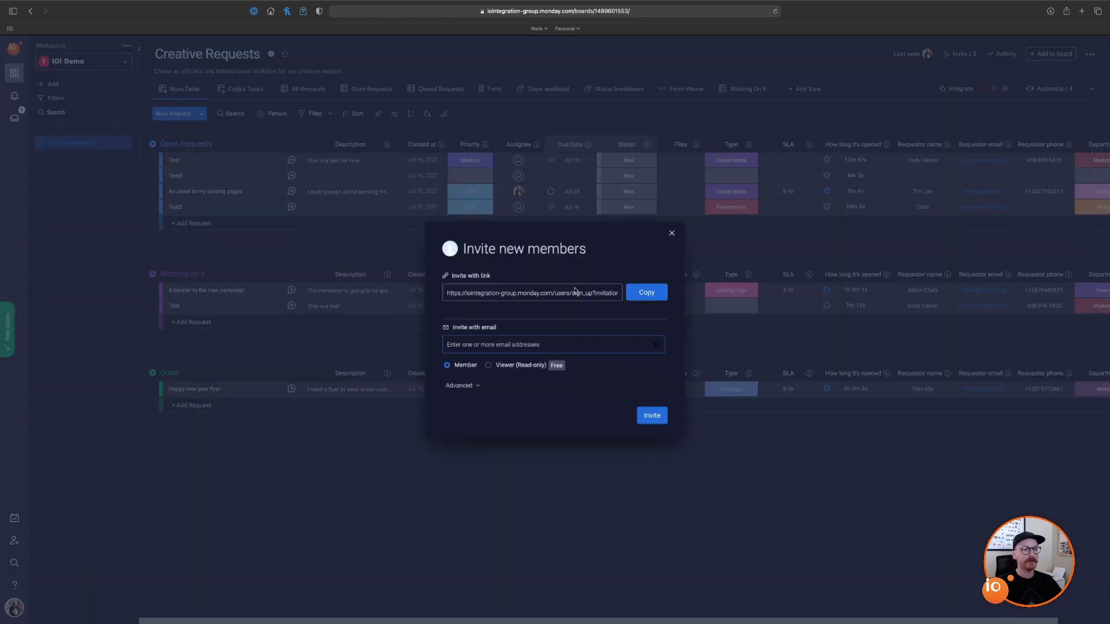
click(579, 346)
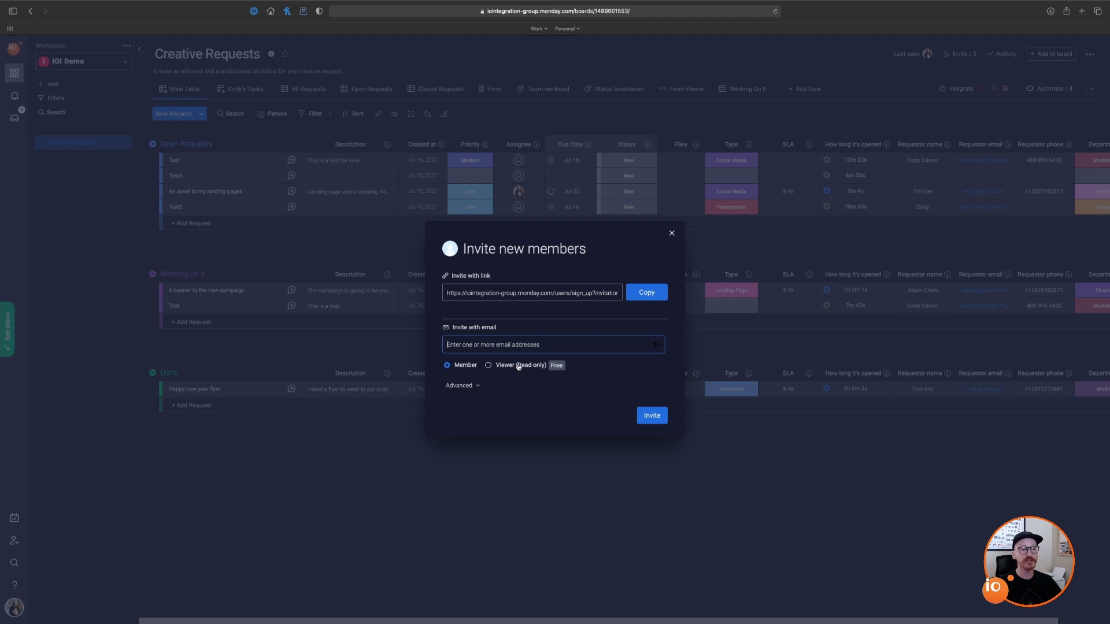
click(478, 386)
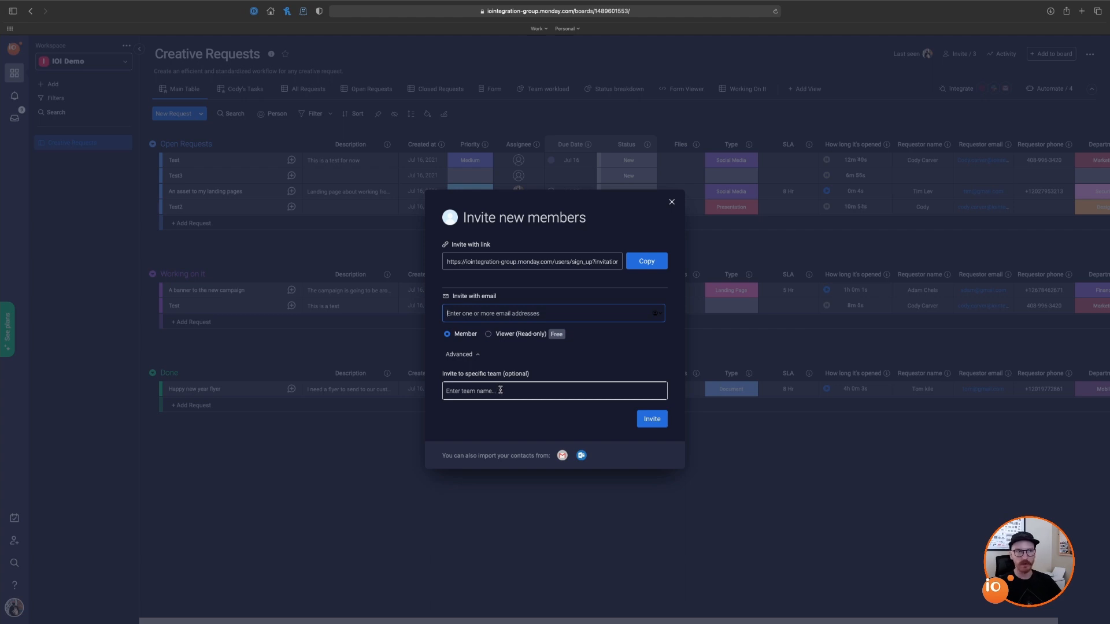
click(672, 202)
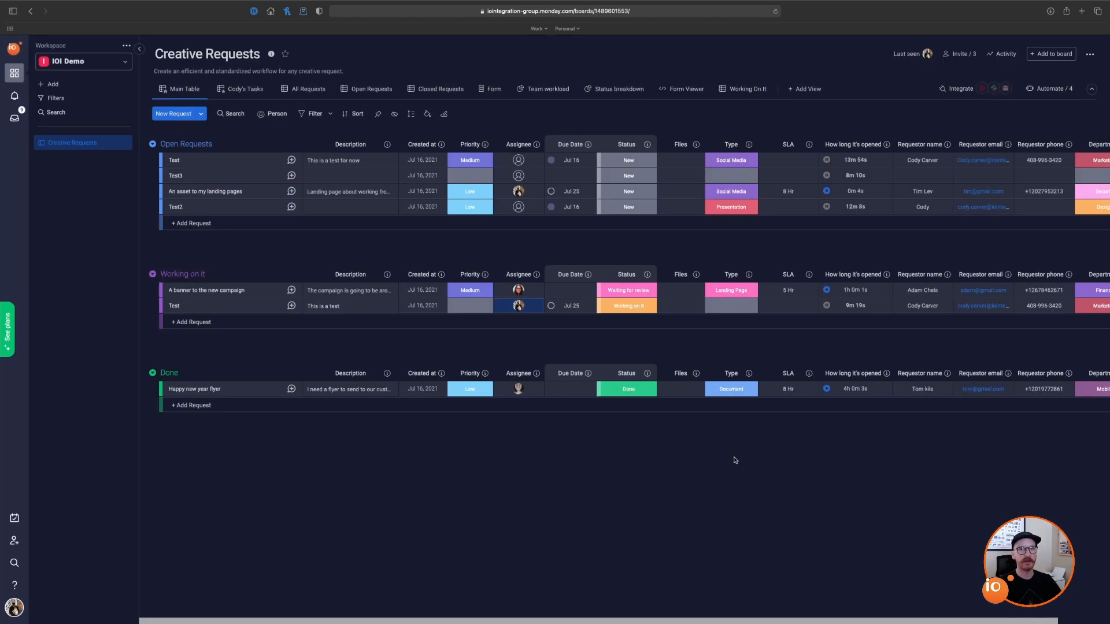